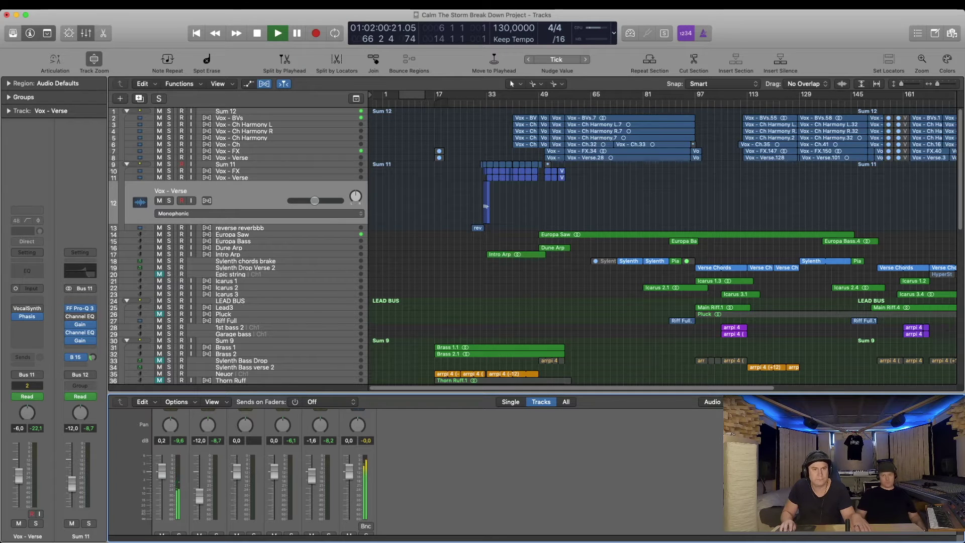
- Inspect the Icarus 1, Icarus 2, Icarus 3, Epic string and Sylenth Drop Verse 2 tracks one by one during playback
left_click(227, 281)
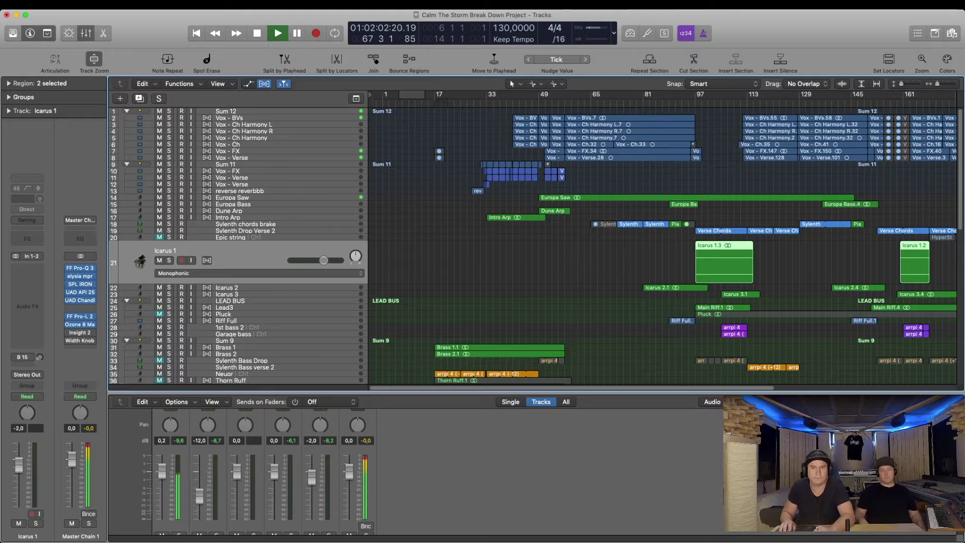
left_click(227, 287)
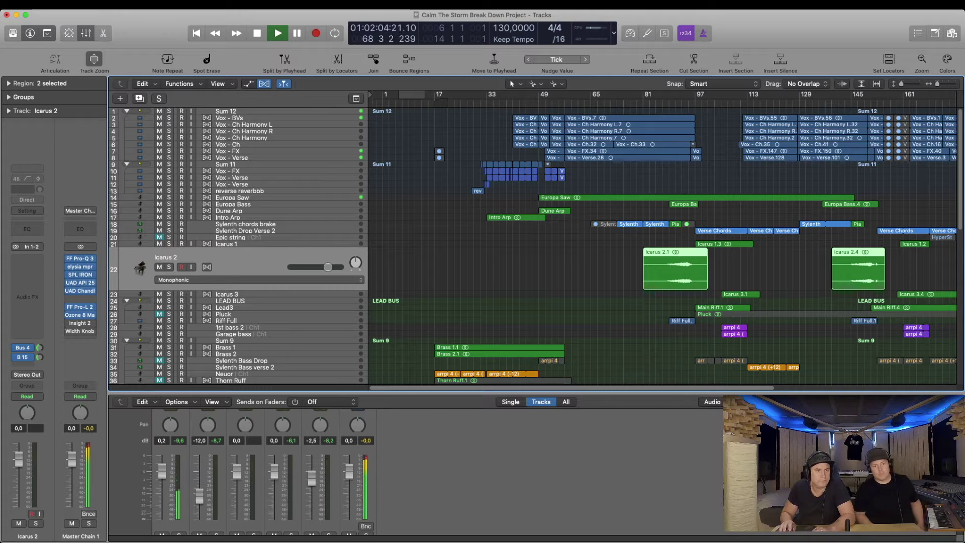
left_click(227, 294)
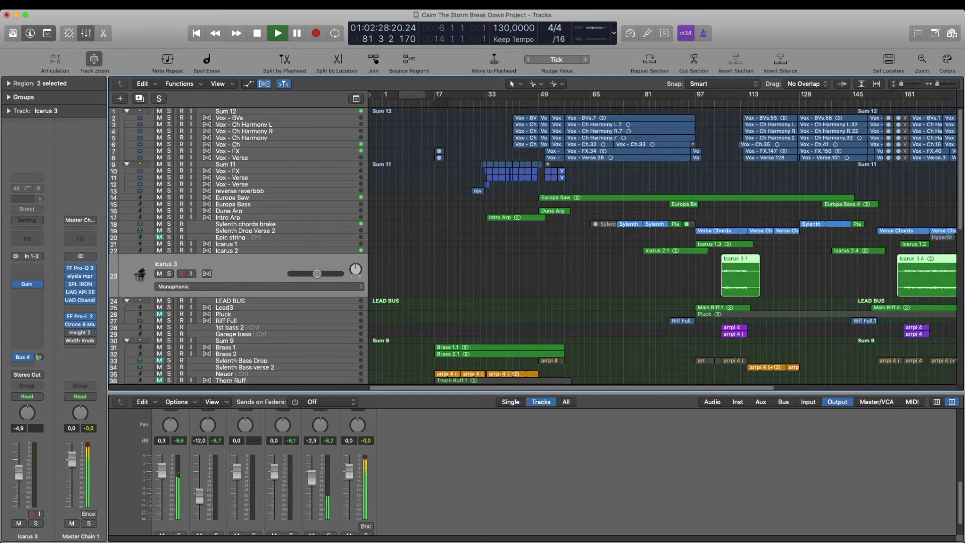
left_click(231, 237)
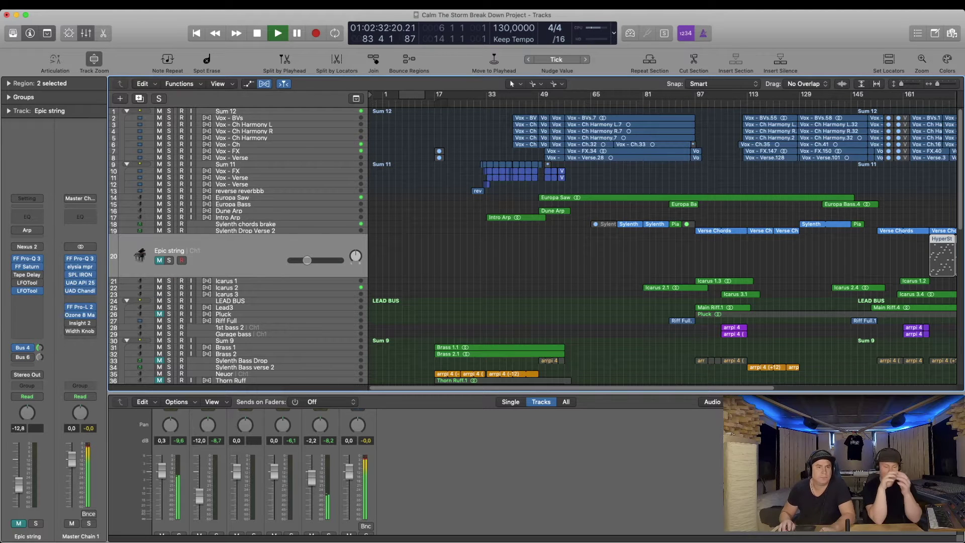
left_click(244, 230)
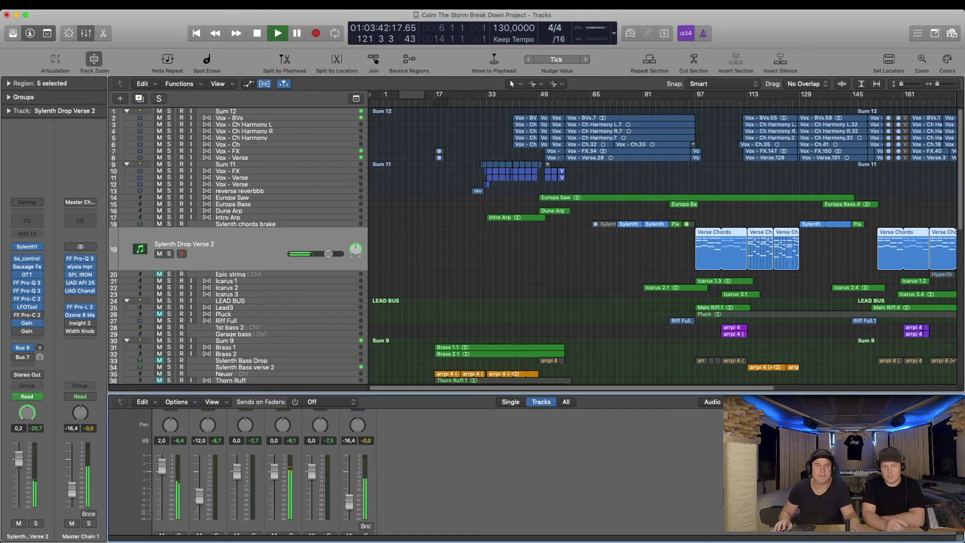
- Stop playback and restart it from bar 17 to hear the intro layers in the Sum 9 group
key("space")
scroll(533, 246, "down", 5)
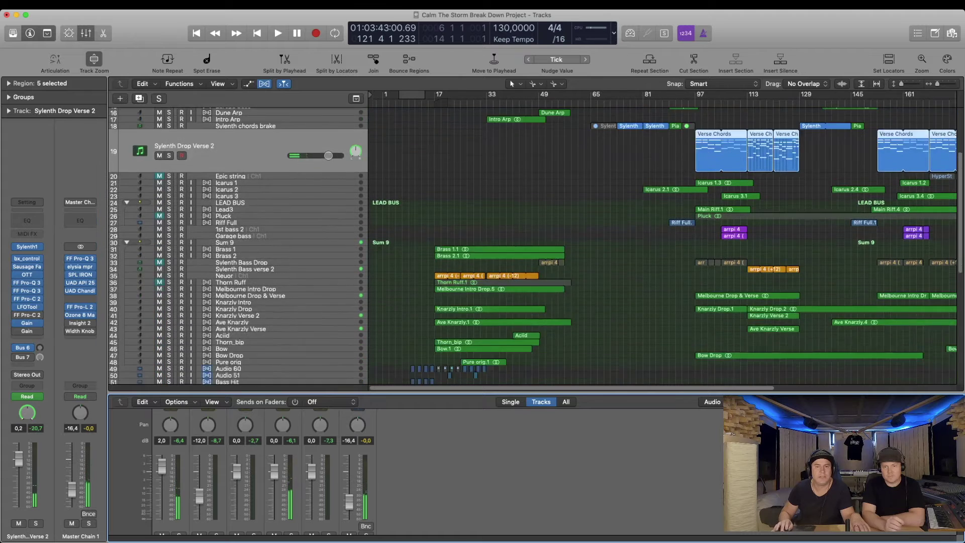
scroll(533, 247, "down", 3)
left_click(436, 103)
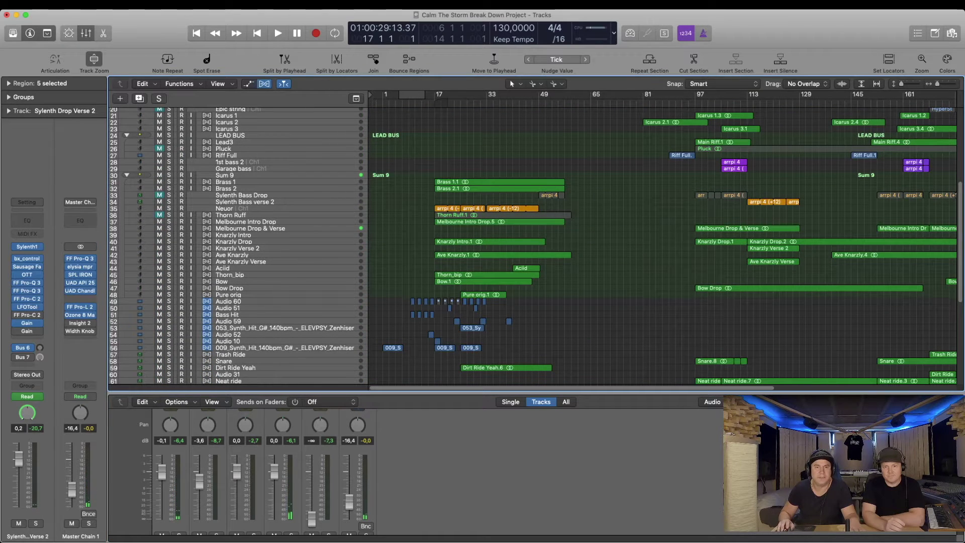
key("space")
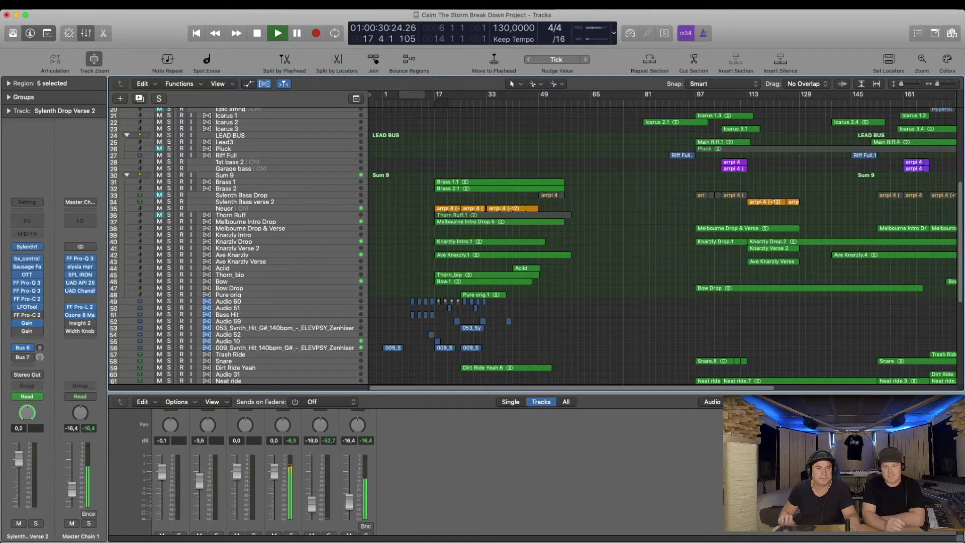
- Stop the intro playback and select the Knarzly Intro.1 region on the Knarzly Drop track
key("super+Down")
key("super+Right")
key("super+Right")
key("super+Right")
key("super+Right")
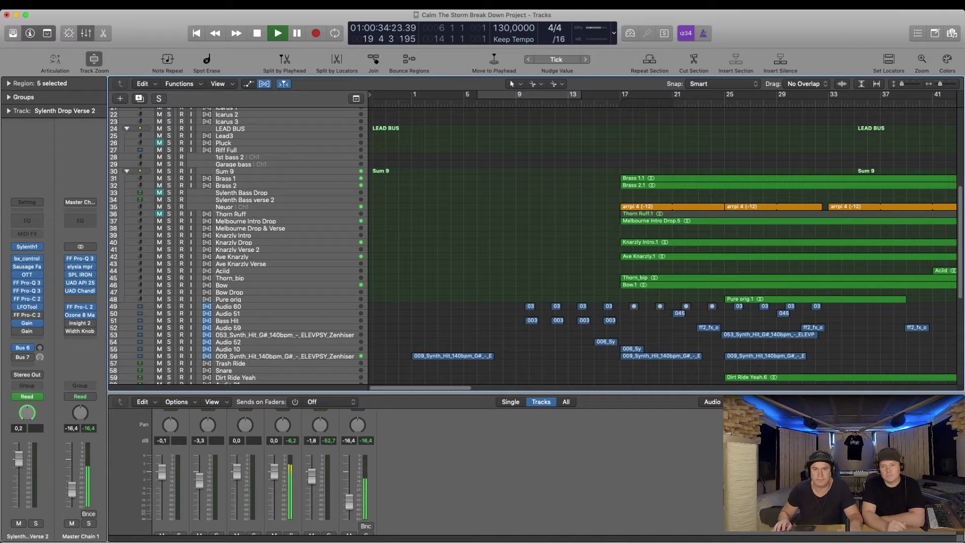
scroll(664, 246, "down", 3)
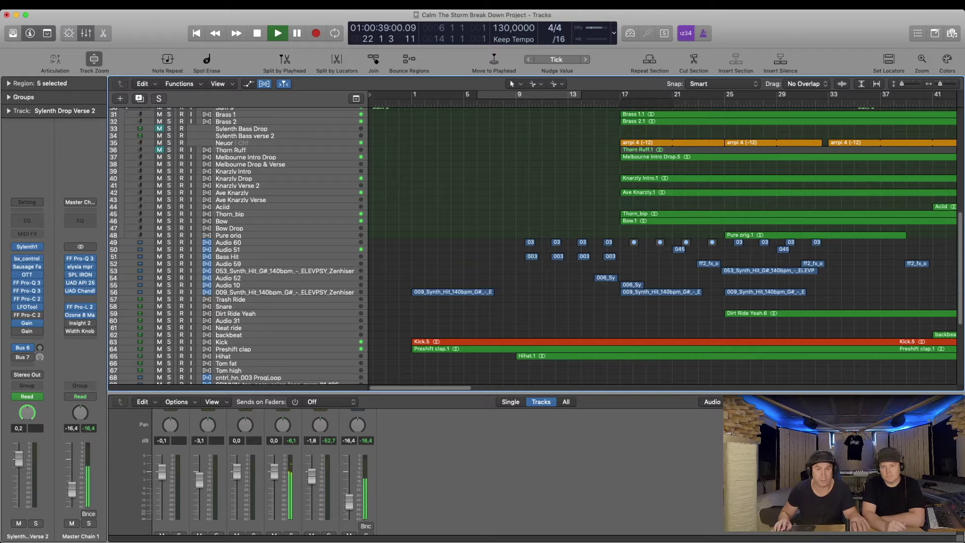
key("space")
left_click(714, 179)
scroll(714, 178, "up", 3)
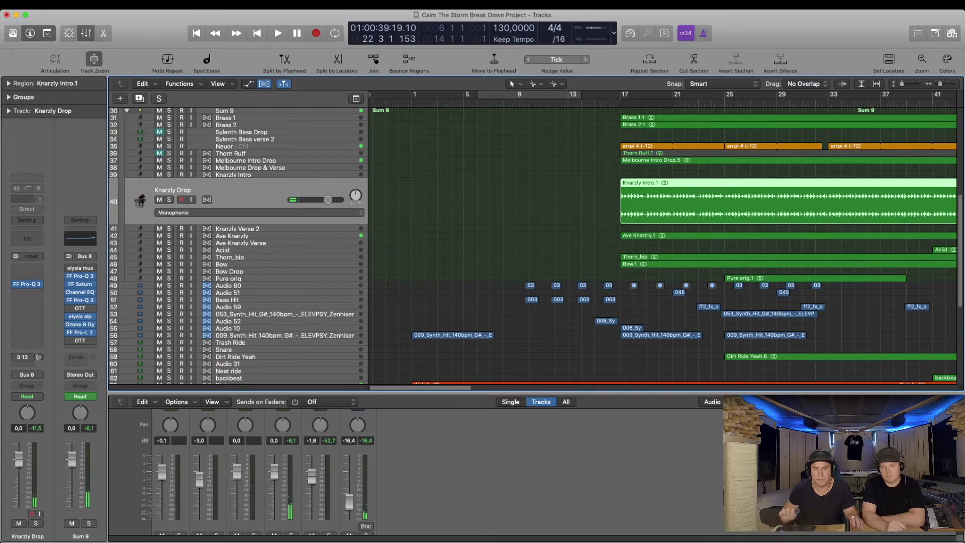
- Increase the height of the tracks and hide the mixer to make room for the arrangement
key("super+Down")
key("super+Down")
key("super+Down")
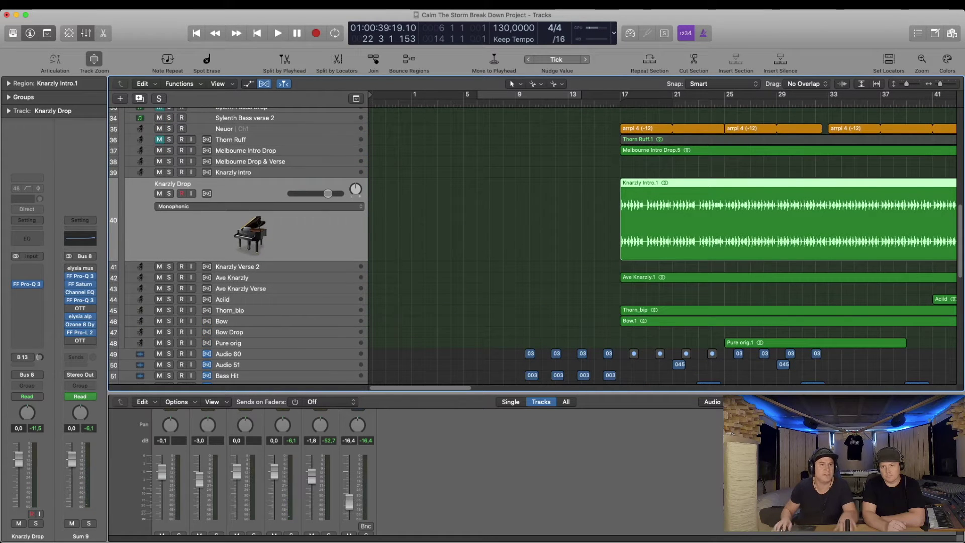
key("x")
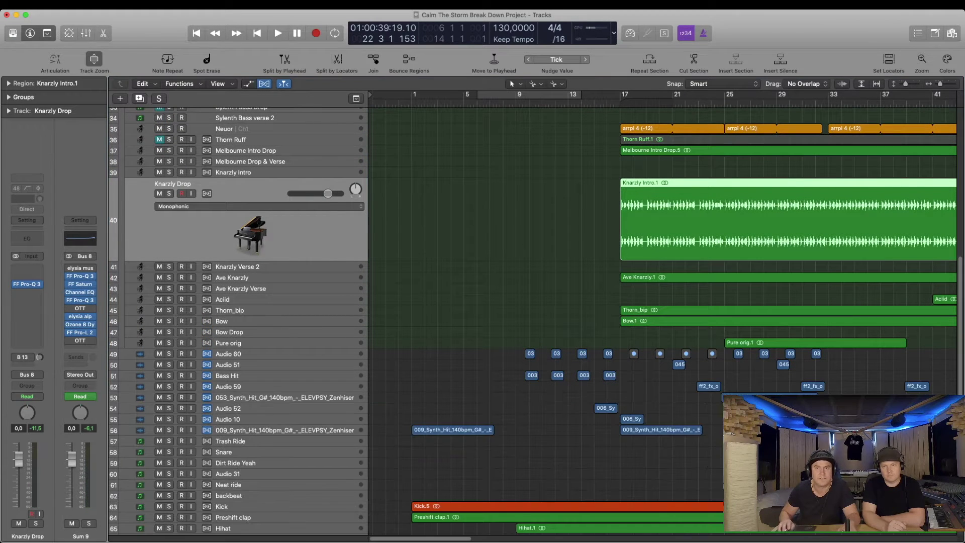
- Set the cycle range to bars 17 to 25 and play the selected Knarzly Intro.1 region in solo
scroll(663, 312, "right", 5)
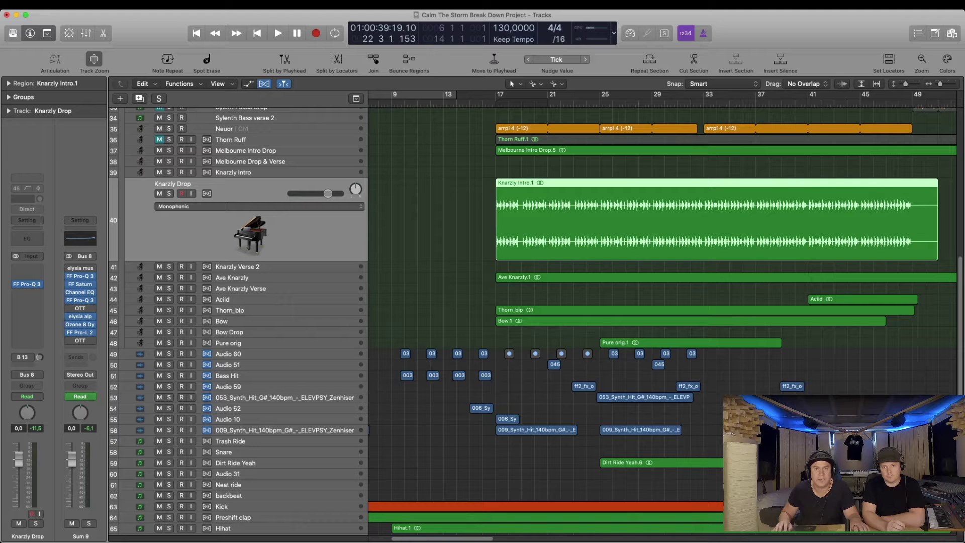
left_click_drag(497, 95, 600, 95)
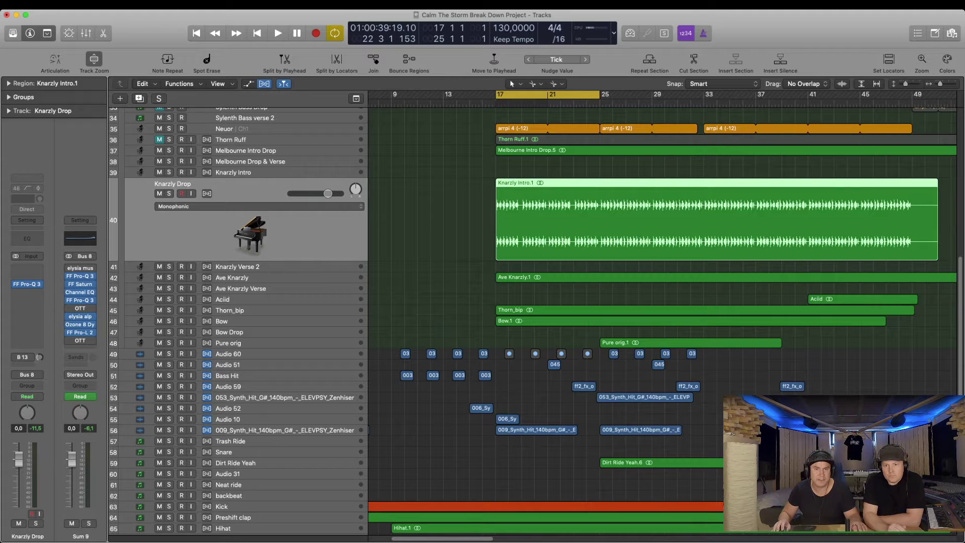
key("ctrl+s")
key("space")
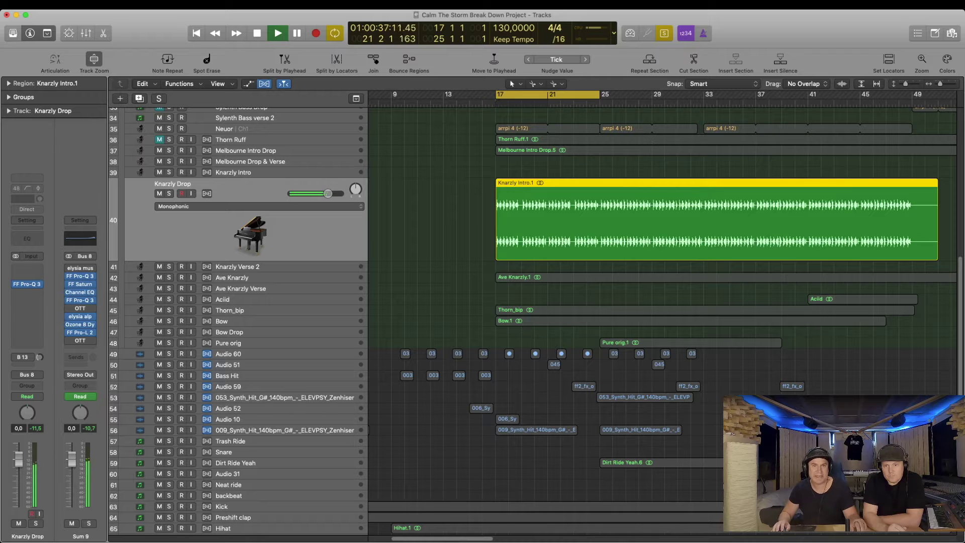
- Solo the Ave Knarzly.1 region by itself and combine it with Knarzly Intro.1 in the looped playback
left_click(653, 278, "shift")
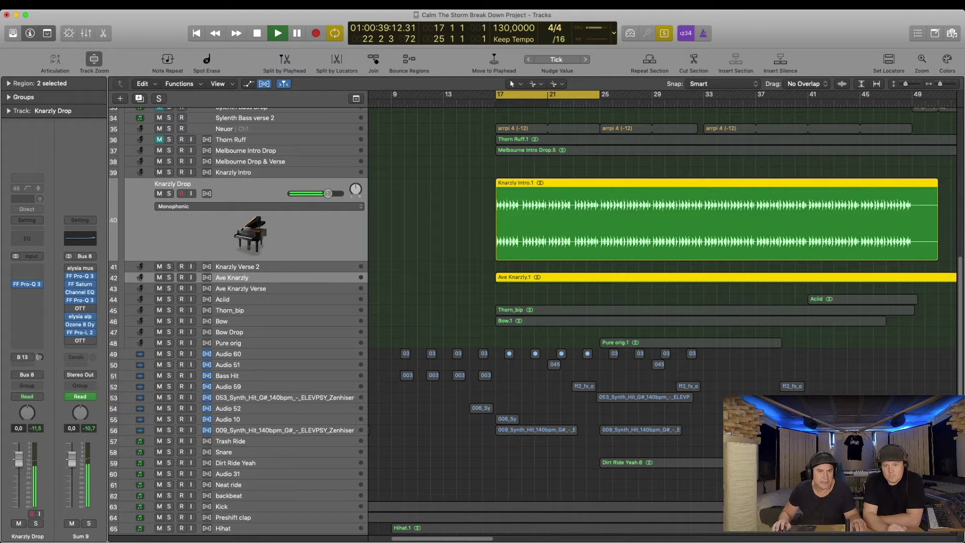
left_click(653, 278)
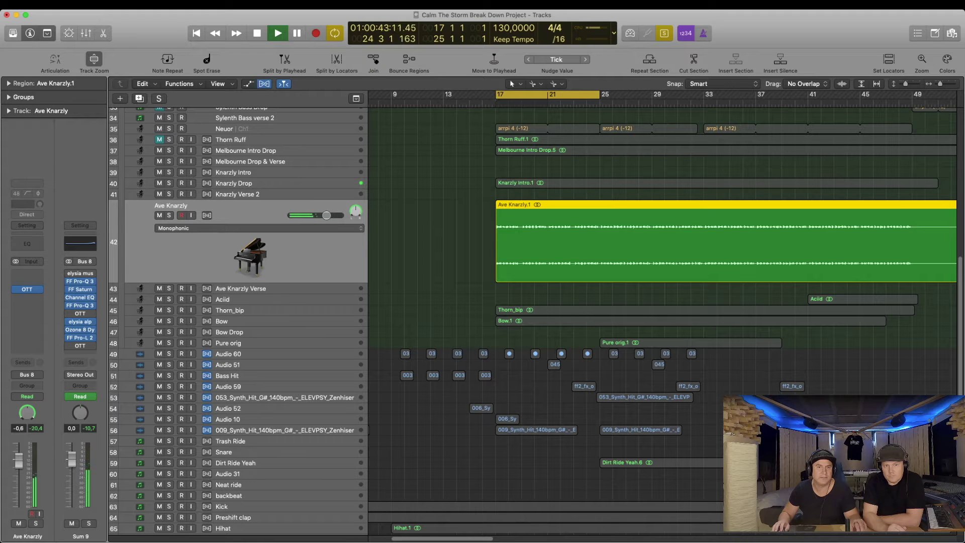
left_click(716, 183, "shift")
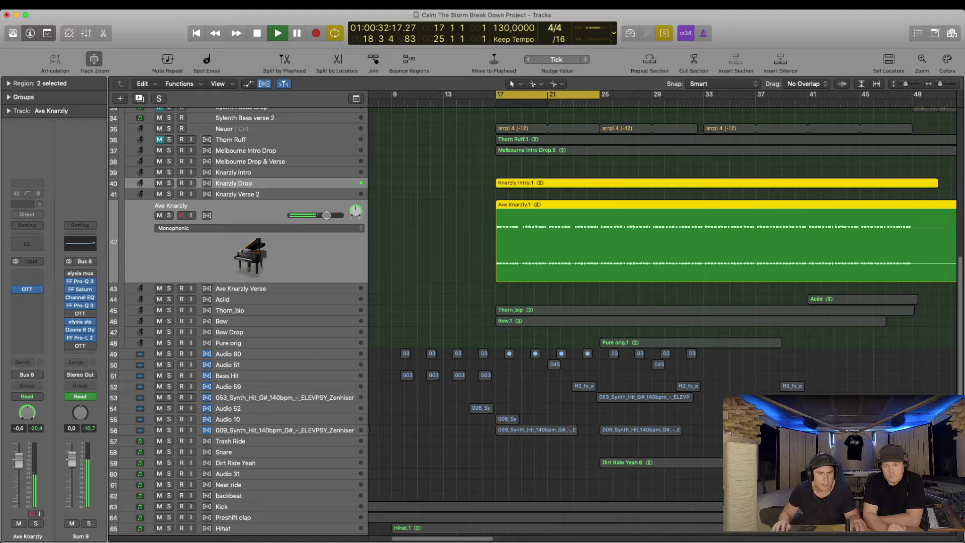
- Add Thorn_bip, Melbourne Intro Drop.5 and the arrpi 4 (-12) region at bar 17 to the soloed regions
left_click(705, 310, "shift")
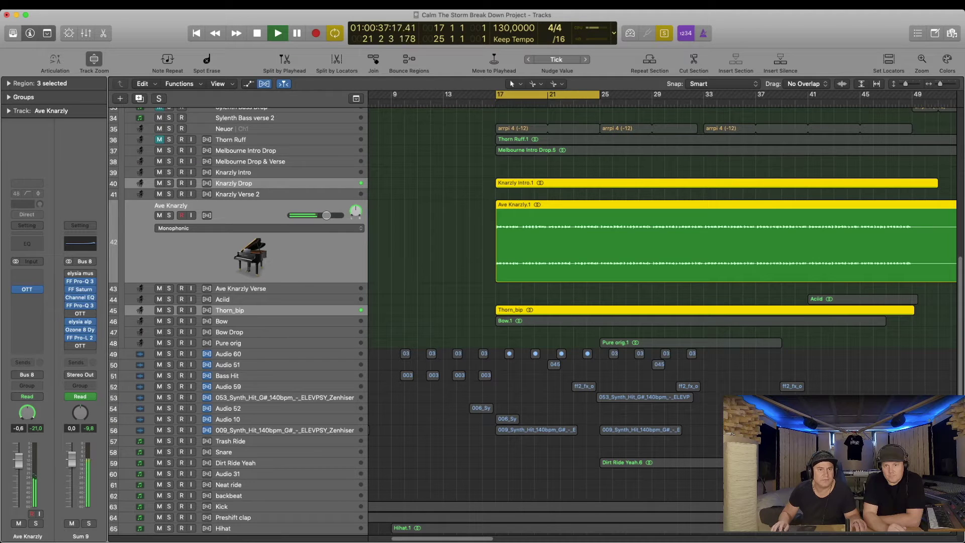
left_click(705, 150, "shift")
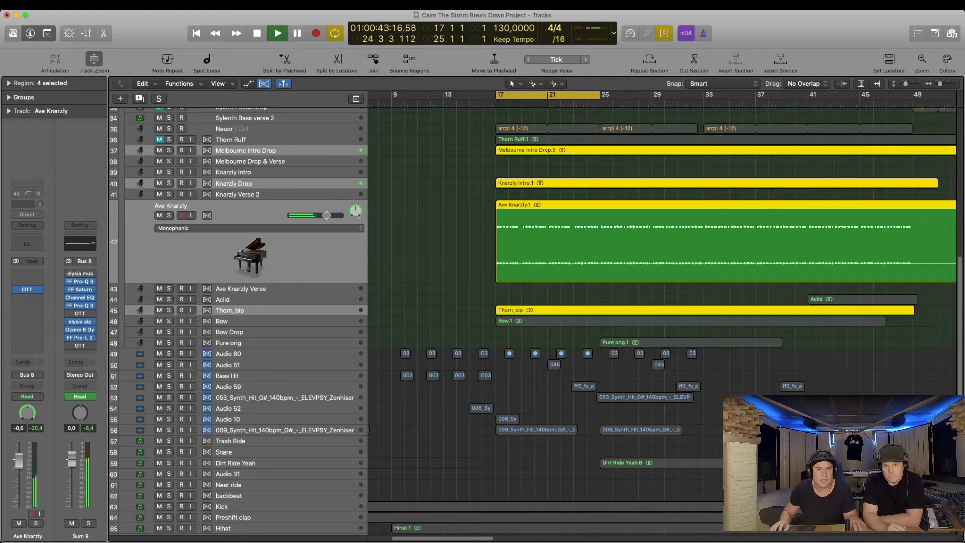
left_click(528, 129, "shift")
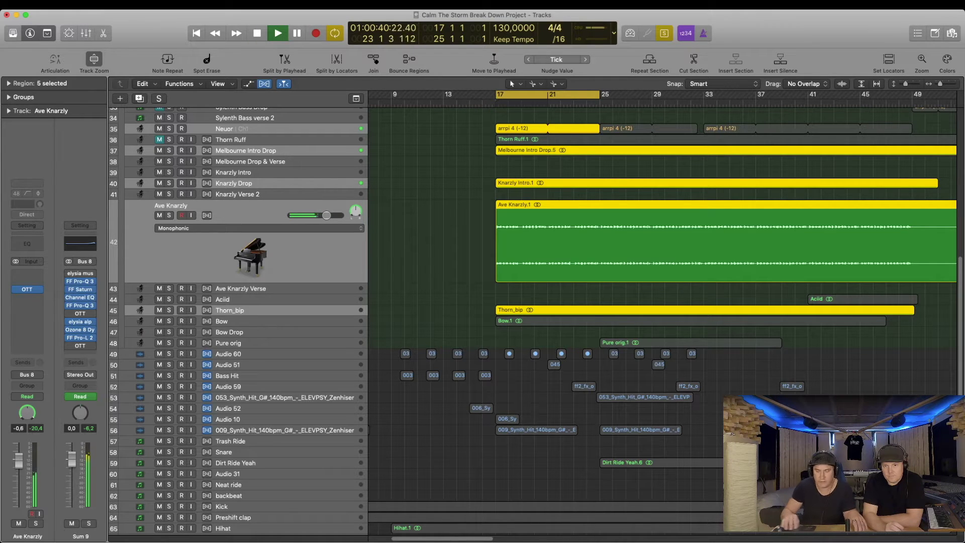
- Add Brass 1.1, Brass 2.1, Bow.1 and the 006 and 009 synth hits at bar 17 to the soloed regions
scroll(538, 322, "up", 5)
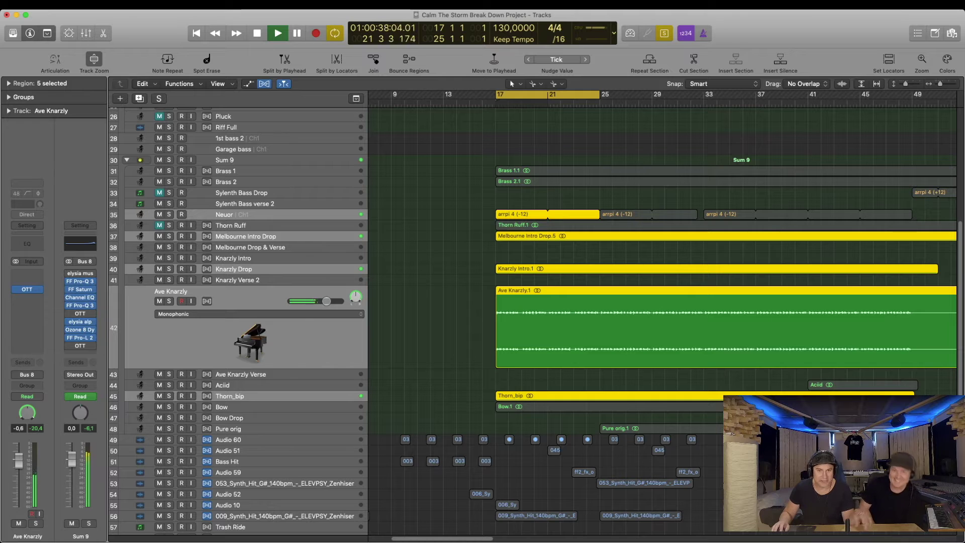
left_click_drag(535, 150, 544, 182)
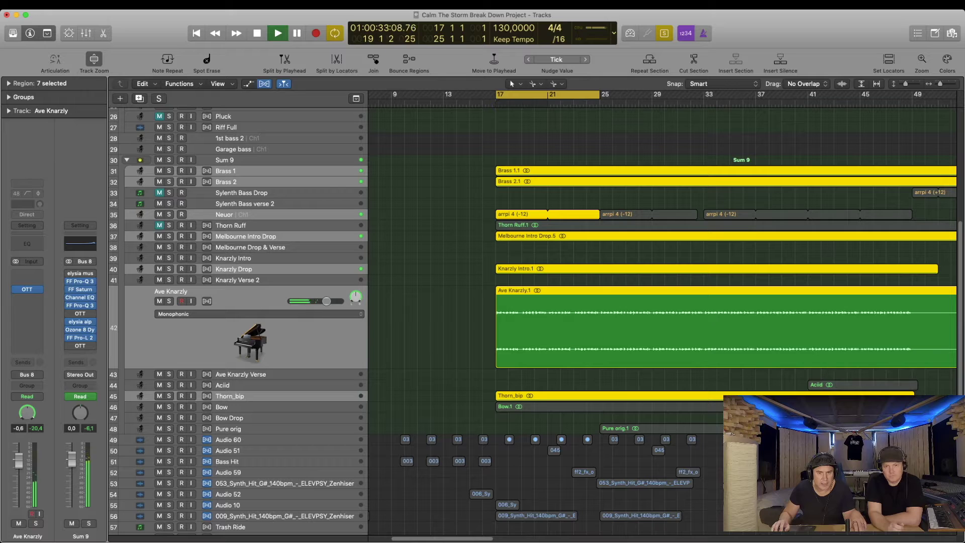
left_click(554, 407, "shift")
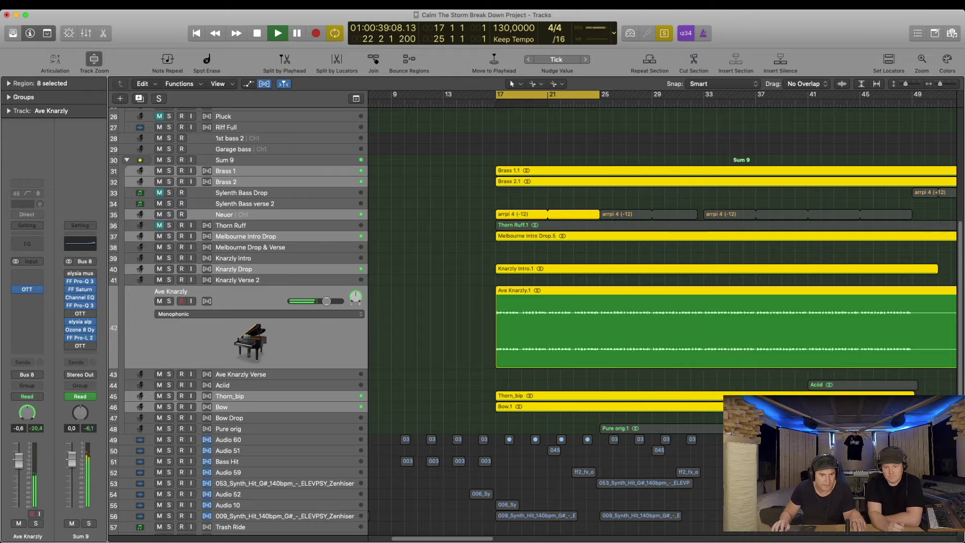
scroll(663, 322, "down", 3)
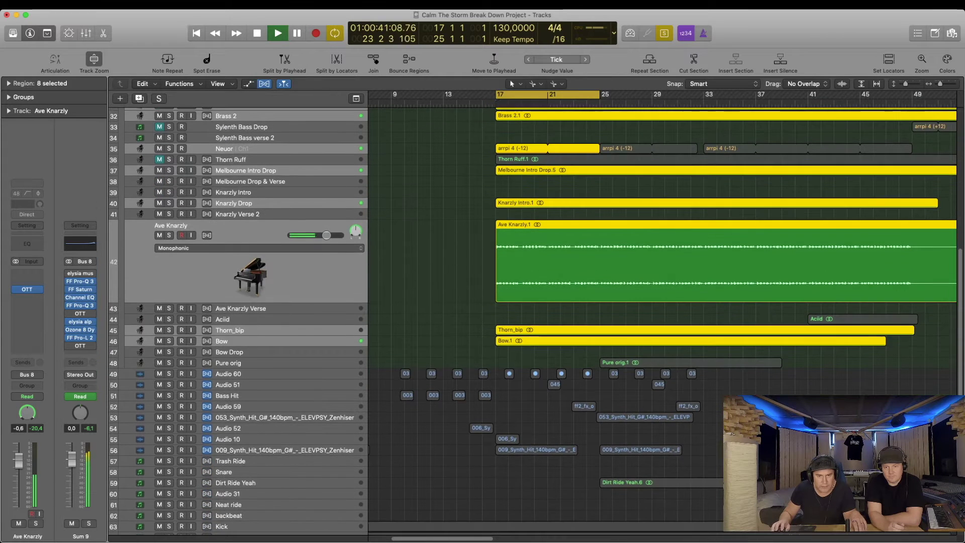
left_click_drag(505, 409, 525, 477)
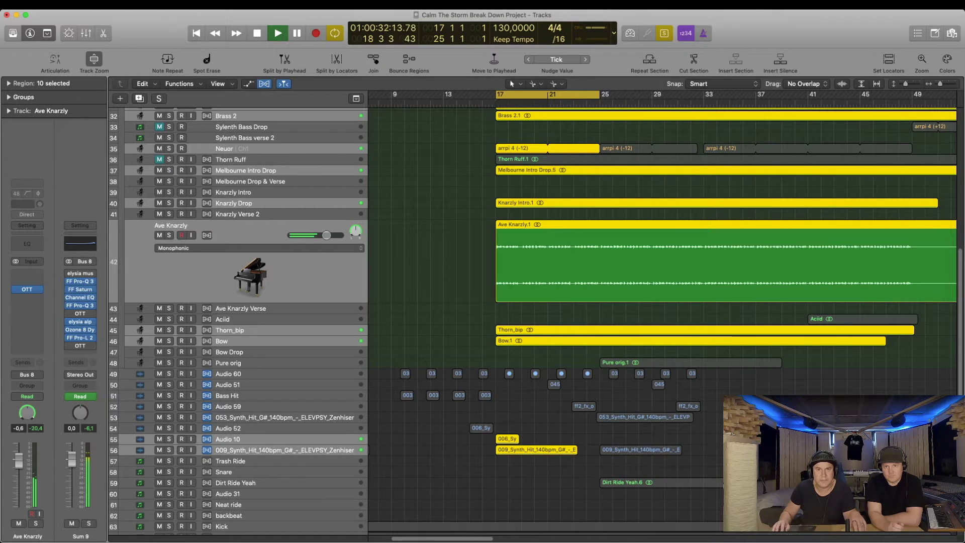
- Shift the cycle to bars 25 to 33 and add its Pure orig.1, 053 and 009 synth hit, Audio 60 and arrpi 4 (-12) regions to the solo
key("super+shift+period")
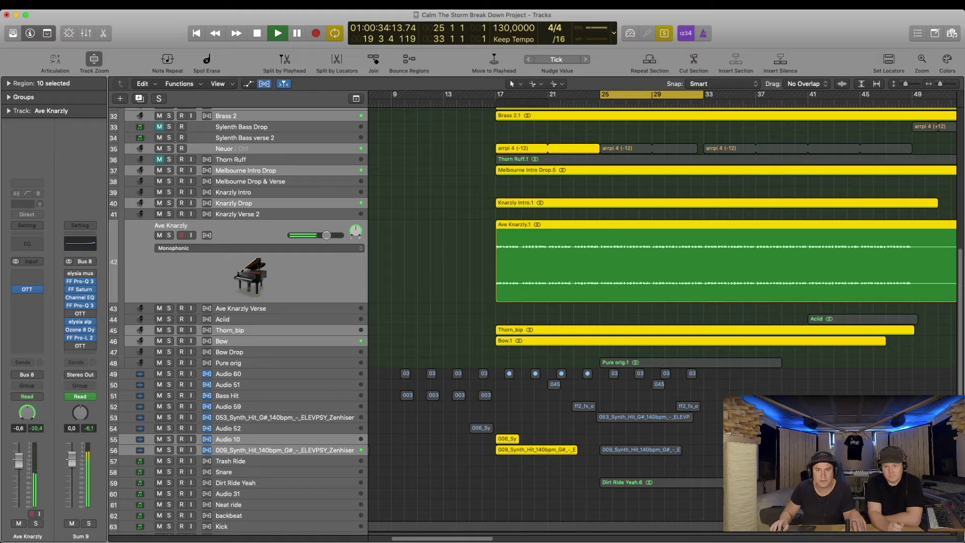
left_click(673, 363, "shift")
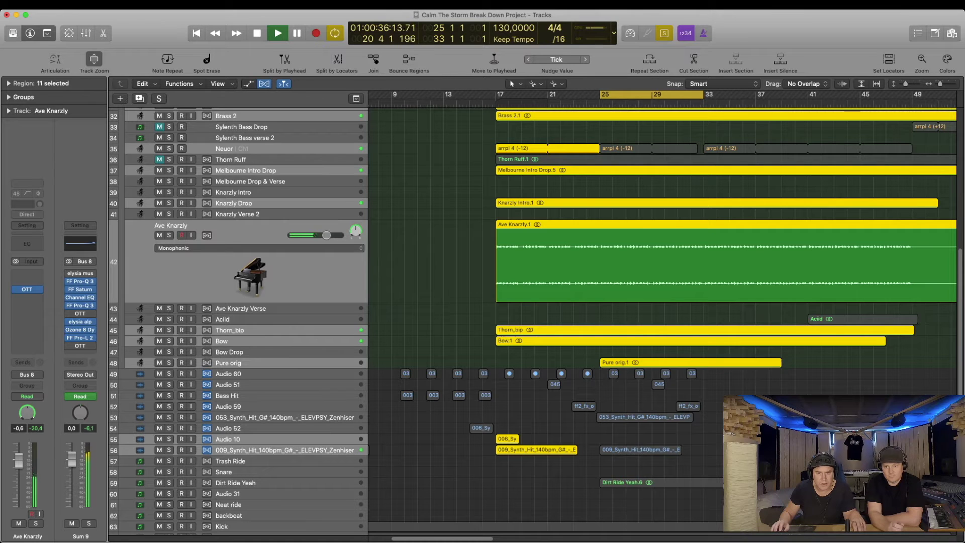
left_click_drag(636, 401, 655, 450)
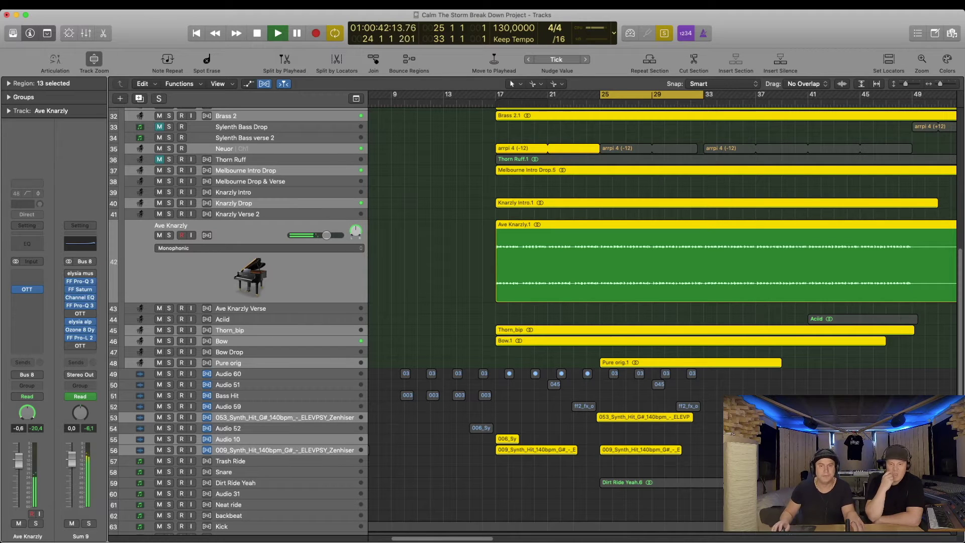
left_click_drag(701, 377, 612, 373)
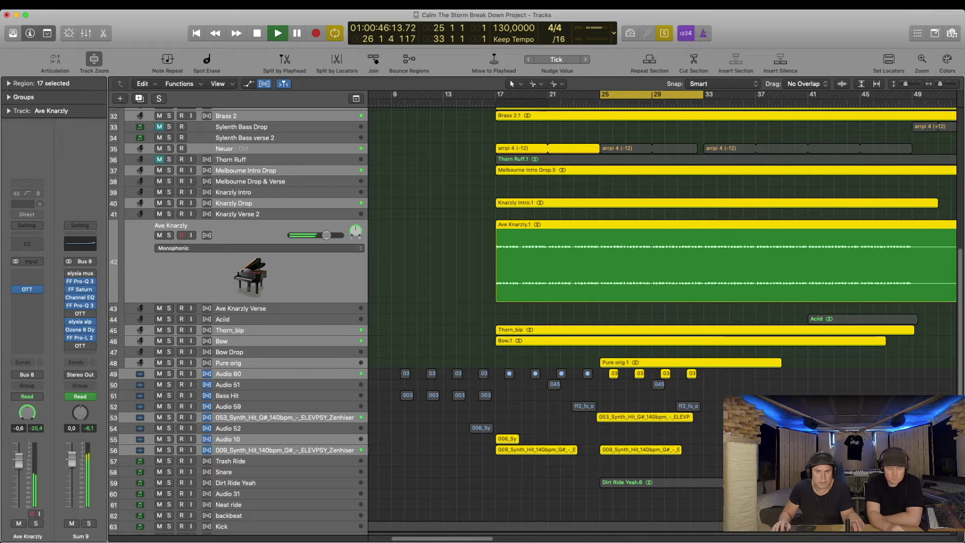
left_click(626, 149, "shift")
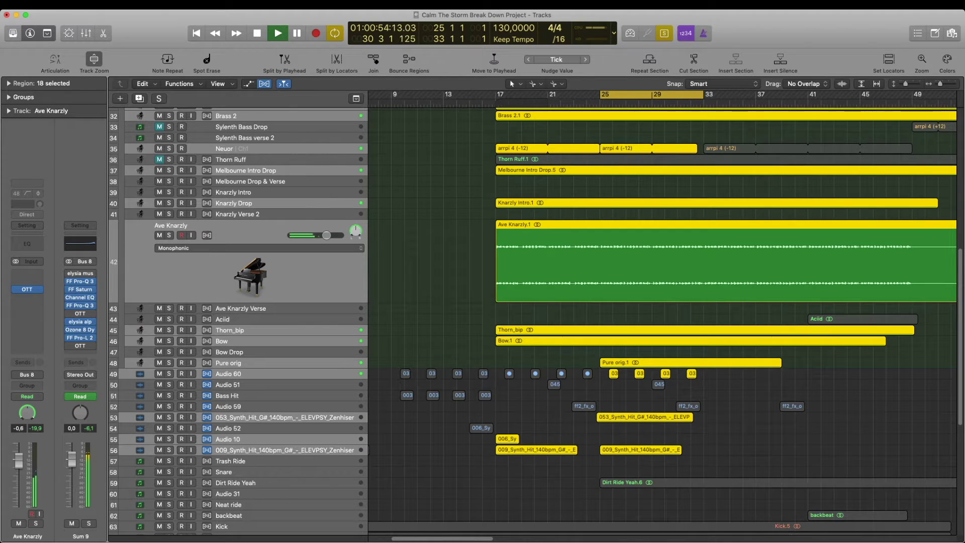
- Look through the drum and riser tracks below the soloed layers while bars 25 to 33 keep looping
scroll(662, 312, "right", 3)
scroll(663, 312, "left", 4)
scroll(533, 321, "up", 10)
scroll(533, 322, "down", 10)
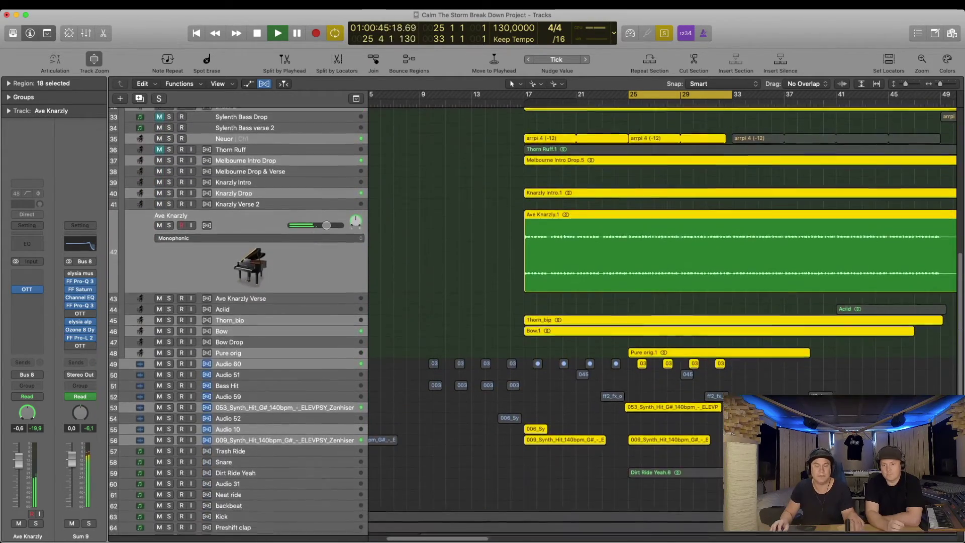
scroll(533, 322, "down", 4)
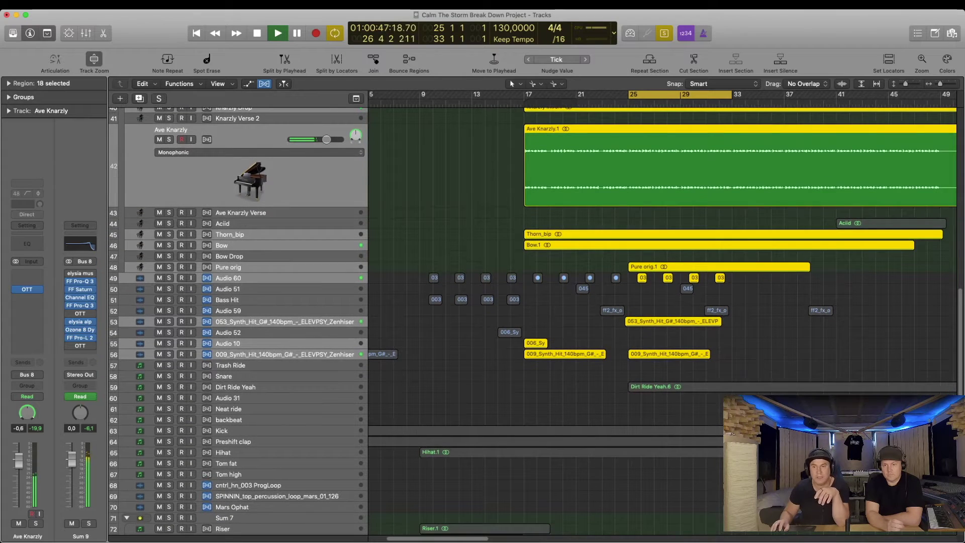
scroll(533, 322, "down", 3)
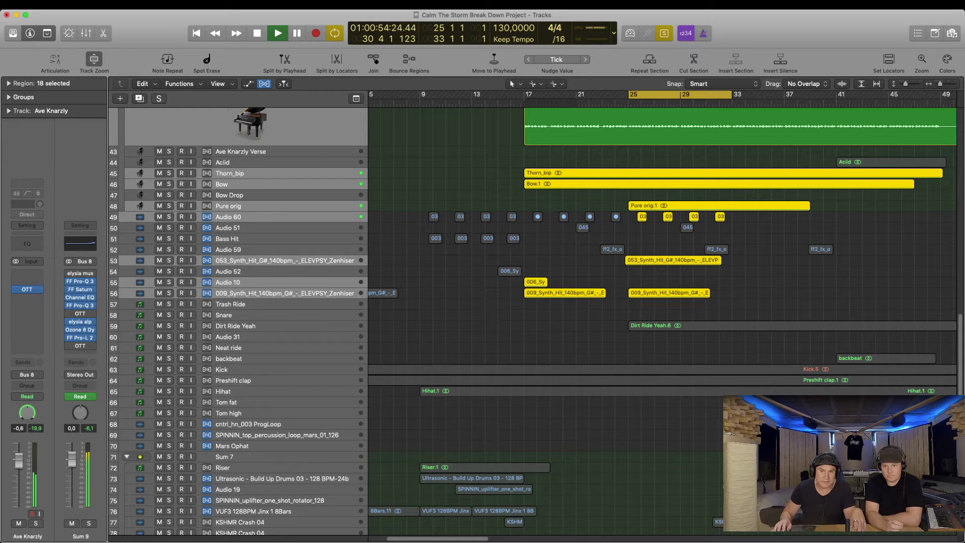
- Add the Dirt Ride Yeah.6, Kick, Preshift clap and Hihat regions to the solo, then end the solo and clear the selection
left_click_drag(654, 314, 704, 394)
scroll(537, 322, "up", 5)
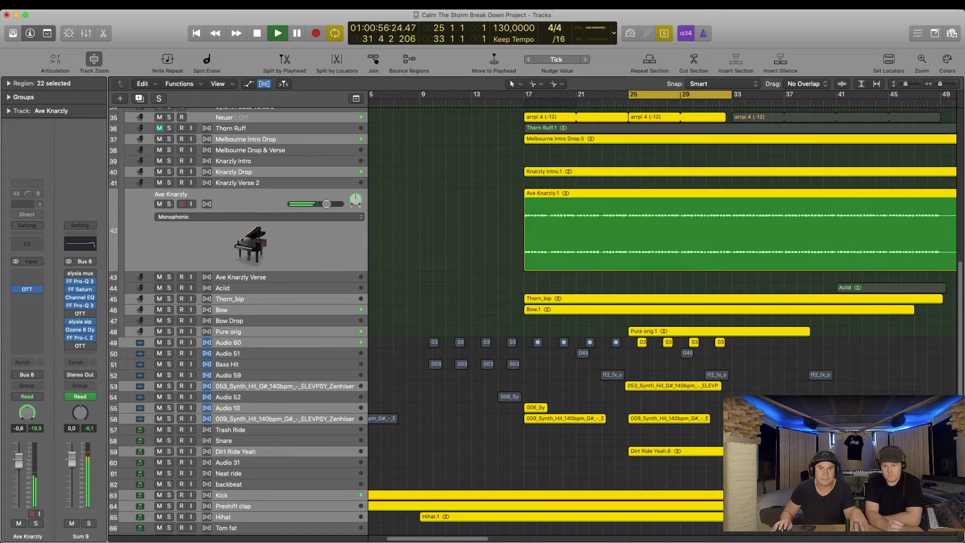
scroll(537, 322, "down", 4)
key("ctrl+s")
left_click(494, 349)
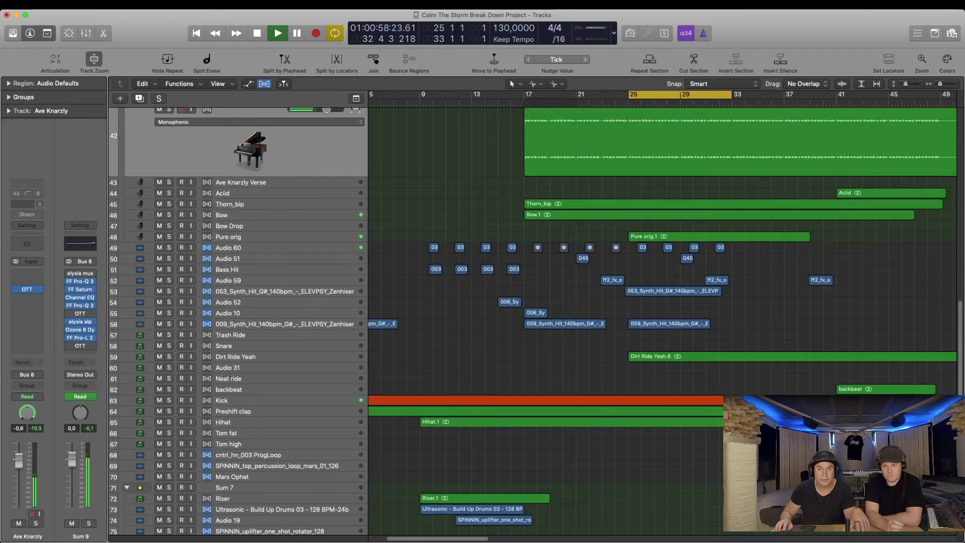
- Solo only the Dirt Ride Yeah.6, Kick, Preshift clap and Hihat regions and restart playback from the cycle start
left_click_drag(494, 349, 687, 441)
key("ctrl+s")
key("space")
key("space")
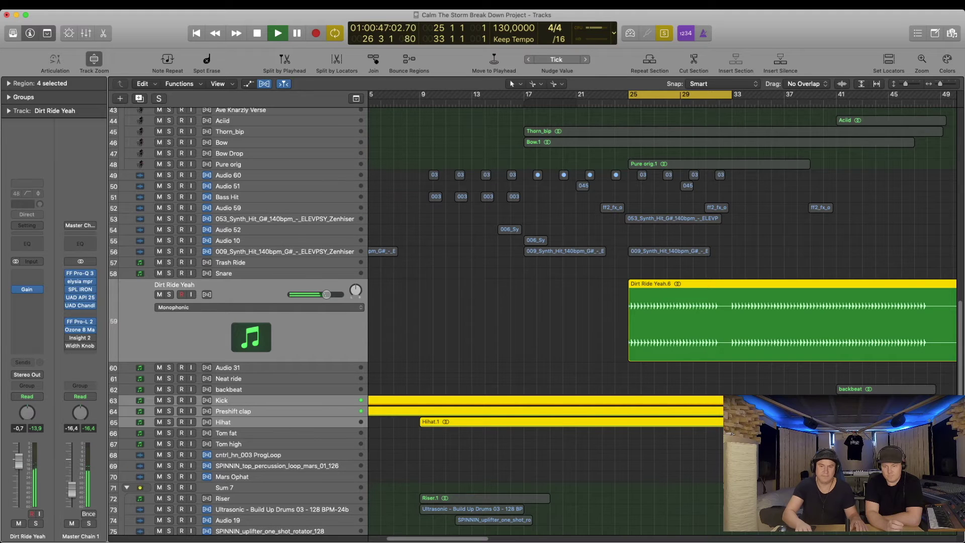
- Add the two SPINNIN_top_perc regions on the Mars Ophat track to the soloed drum regions
key("super+Down")
key("super+Down")
key("super+Left")
key("super+Left")
key("super+Up")
key("super+Up")
key("super+Up")
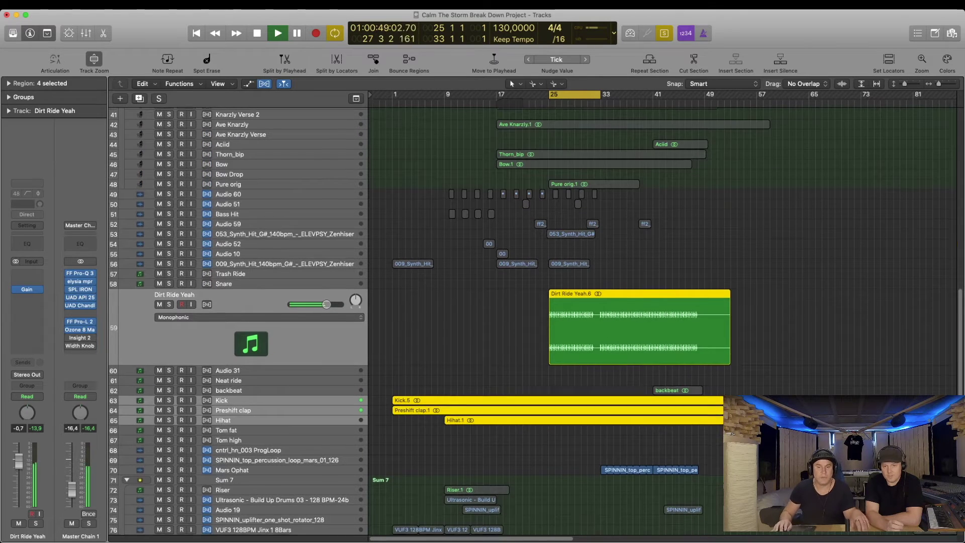
scroll(533, 322, "down", 3)
left_click_drag(608, 386, 683, 418)
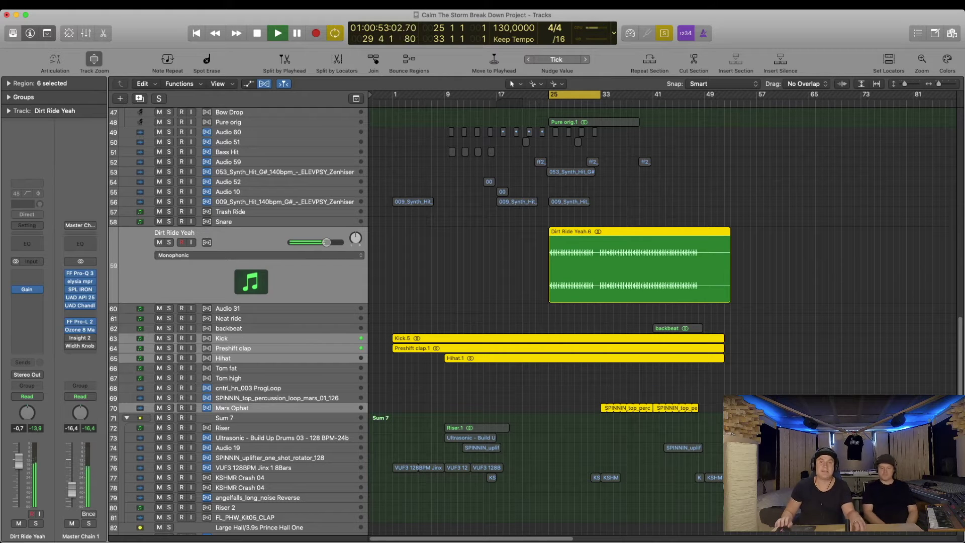
- Move the cycle range to bars 33 to 41 while the drum regions stay soloed
scroll(533, 322, "up", 5)
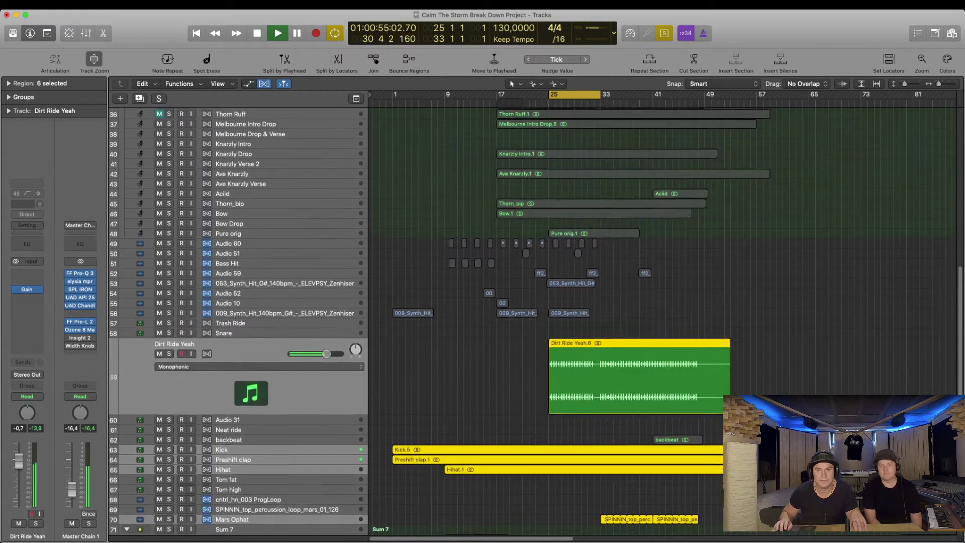
scroll(533, 322, "up", 12)
scroll(533, 322, "up", 3)
scroll(533, 322, "down", 5)
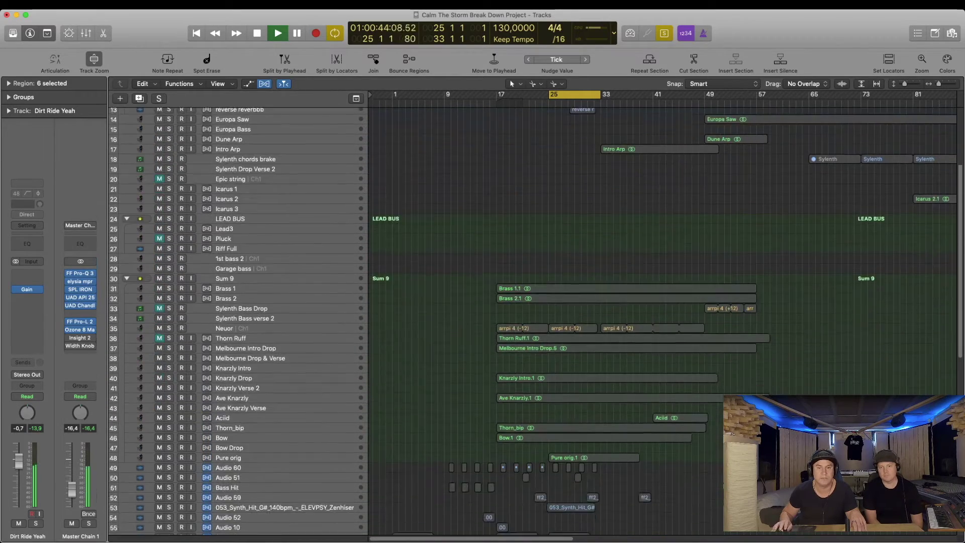
scroll(533, 322, "down", 12)
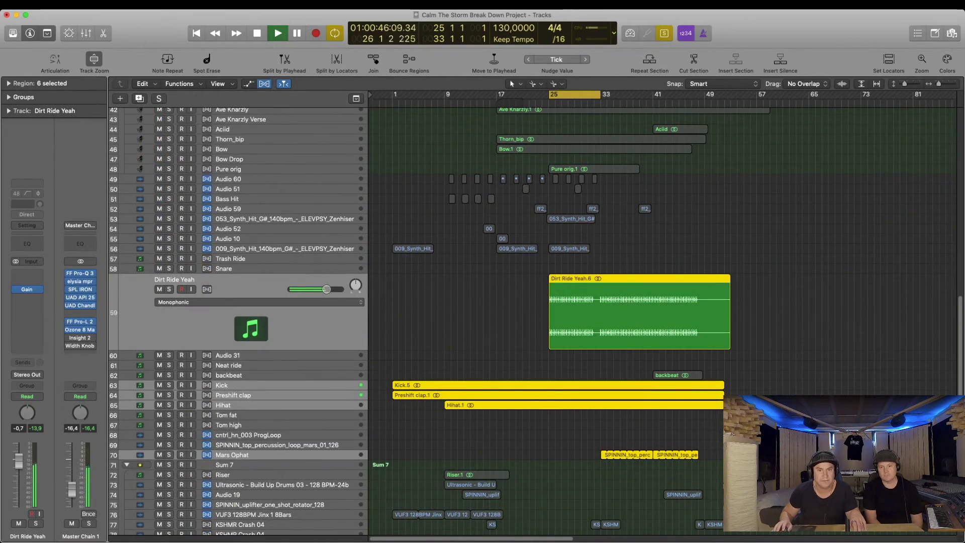
scroll(533, 322, "down", 4)
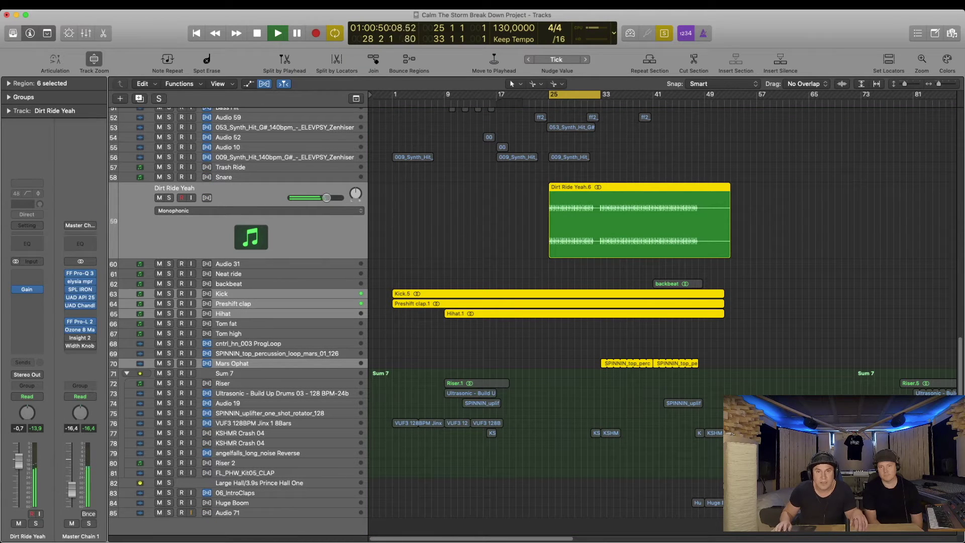
left_click_drag(575, 94, 627, 94)
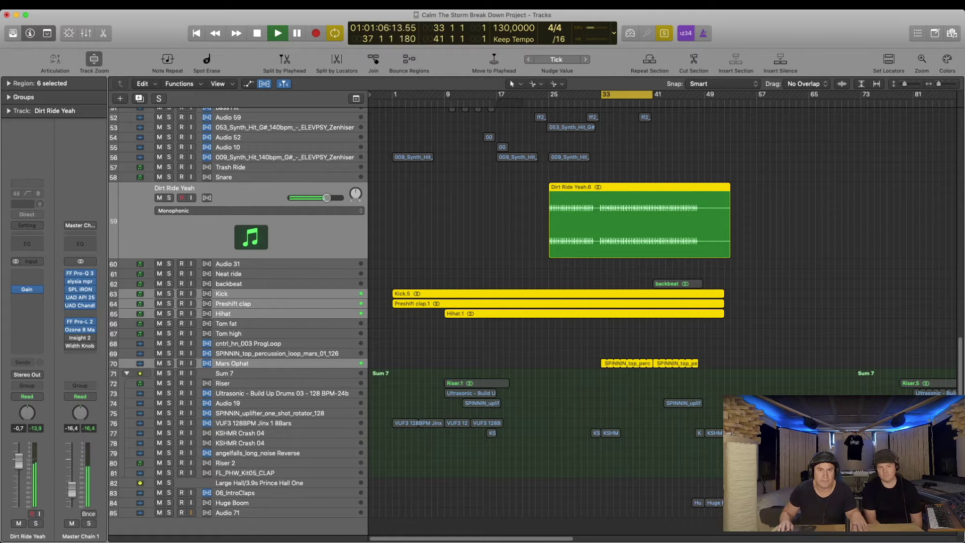
- End the drum solo, restart playback without the cycle and jump ahead to shortly before bar 33
key("s")
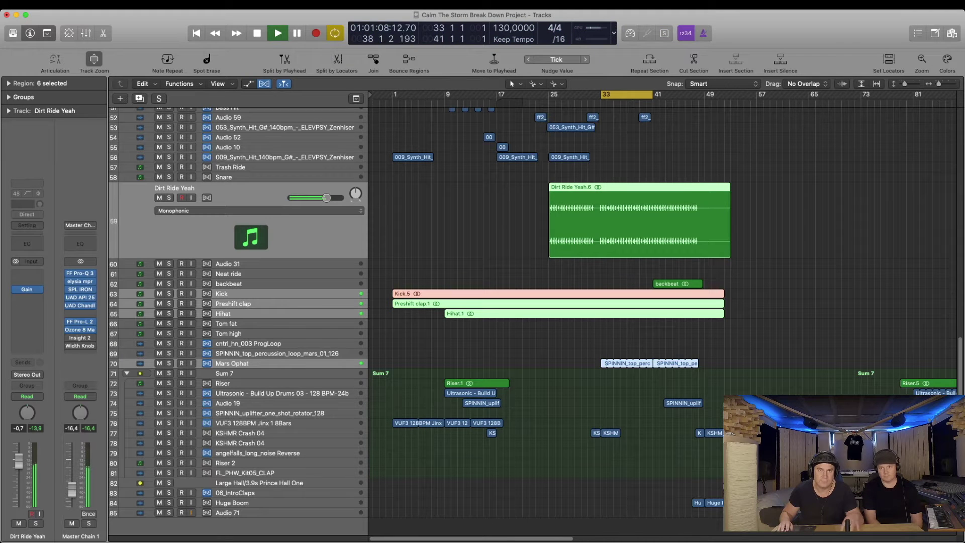
key("space")
key("space")
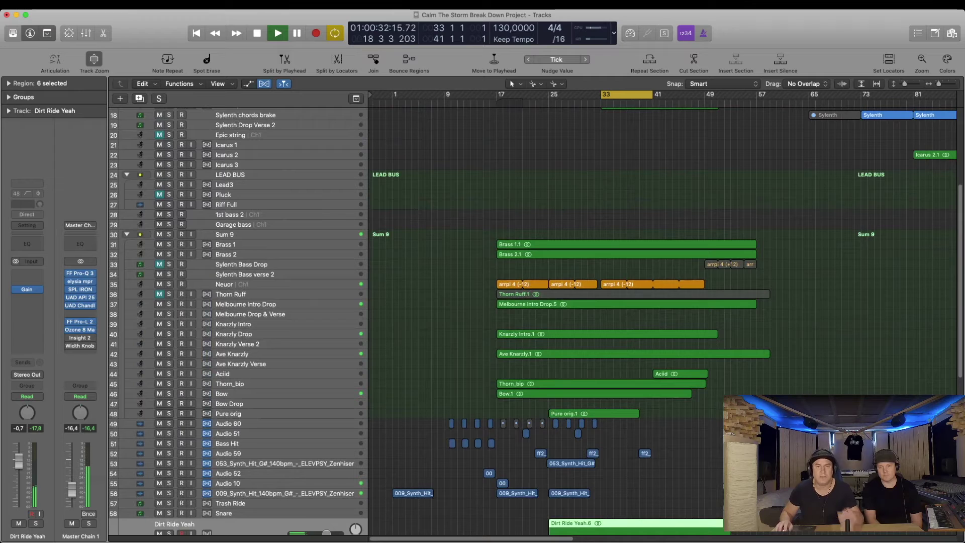
key("c")
left_click(660, 102)
left_click(692, 103)
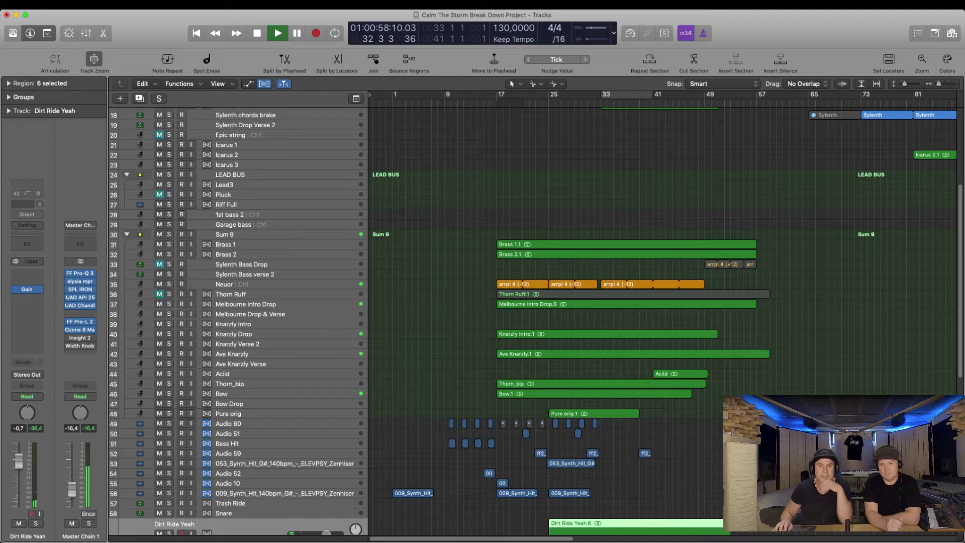
- Turn the cycle back on and extend its range to bars 33 to 49
scroll(533, 322, "down", 3)
scroll(533, 322, "up", 4)
key("c")
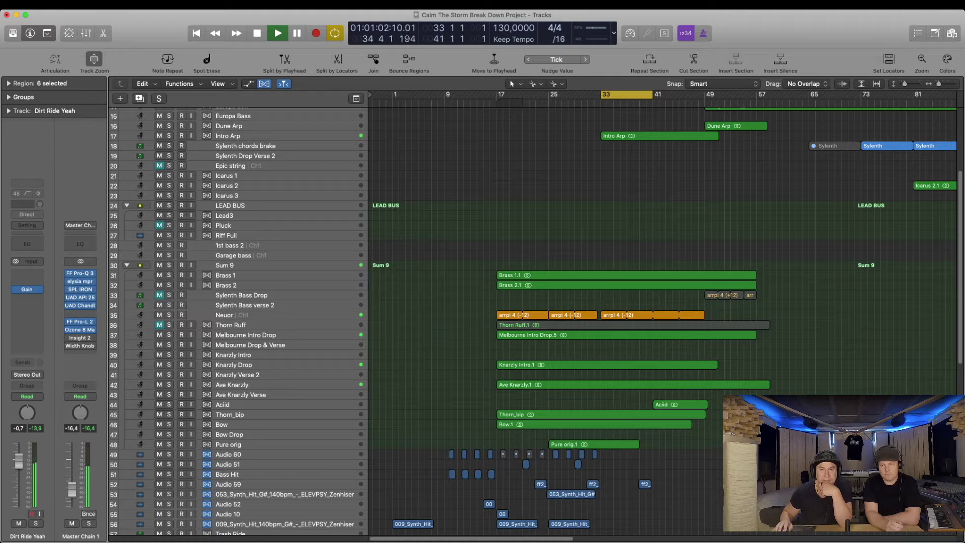
left_click_drag(654, 94, 705, 94)
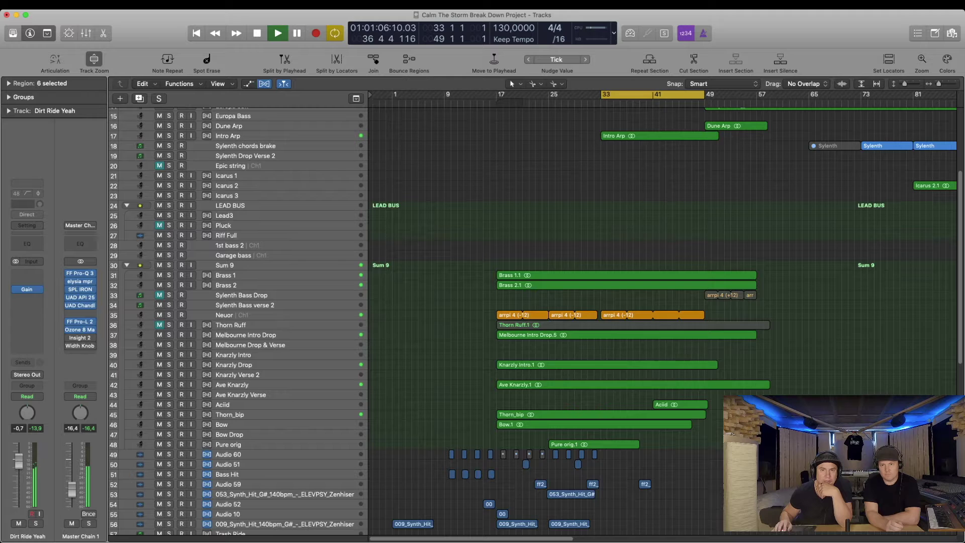
- Examine the UAD API and elysia inserts on the Intro Arp track and display the aux channel of its Bus 14 send
left_click(659, 136)
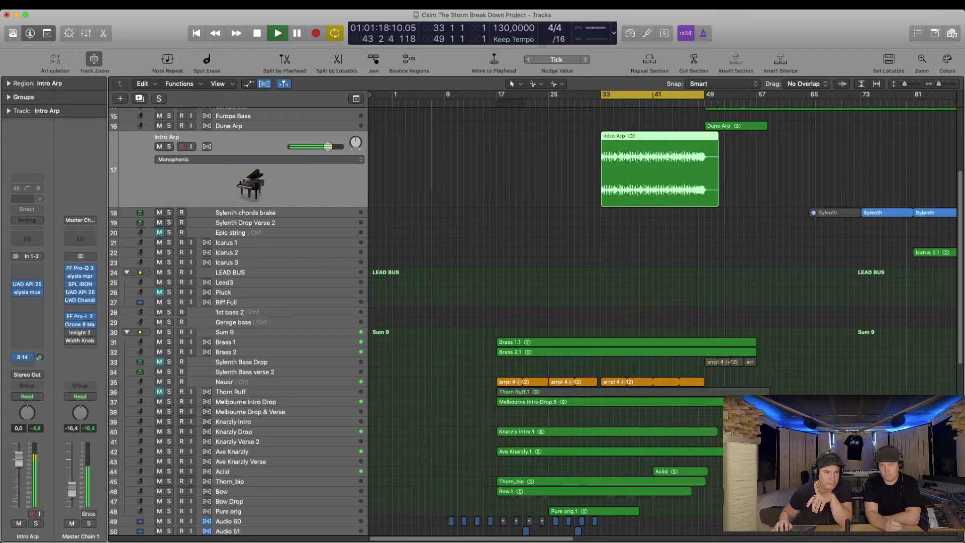
left_click(28, 285)
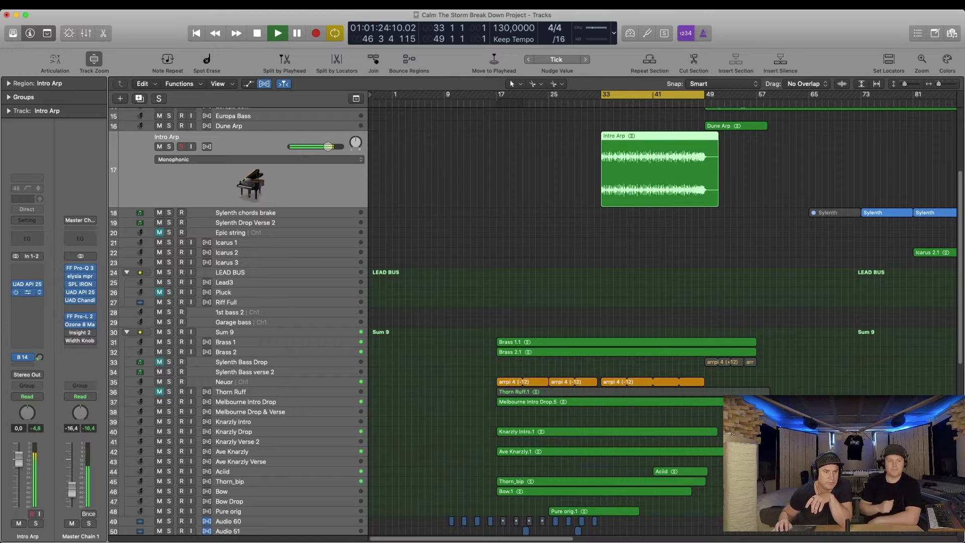
left_click(27, 292)
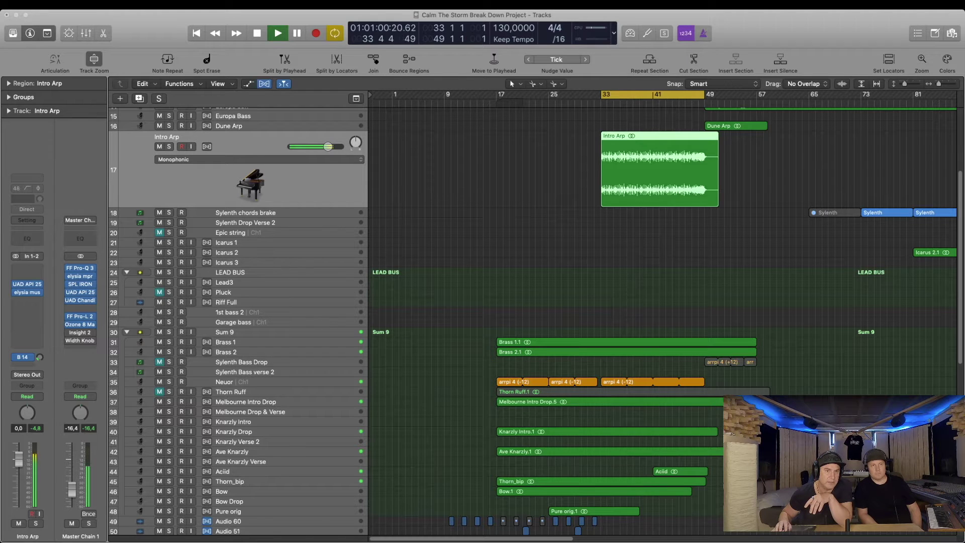
left_click(23, 357)
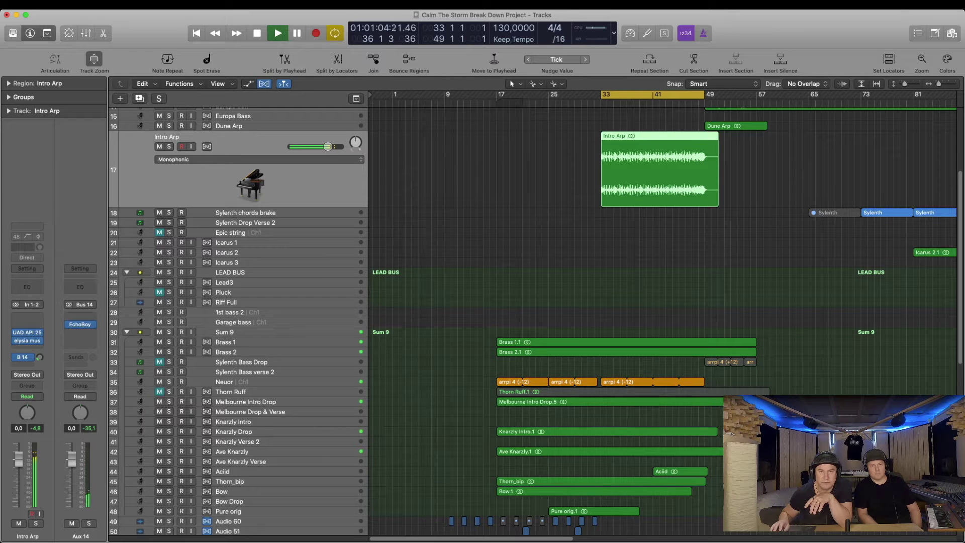
- Select the chopped vocal regions in the Sum 11 group up to bar 49, including the reverse reverb region
scroll(533, 322, "down", 3)
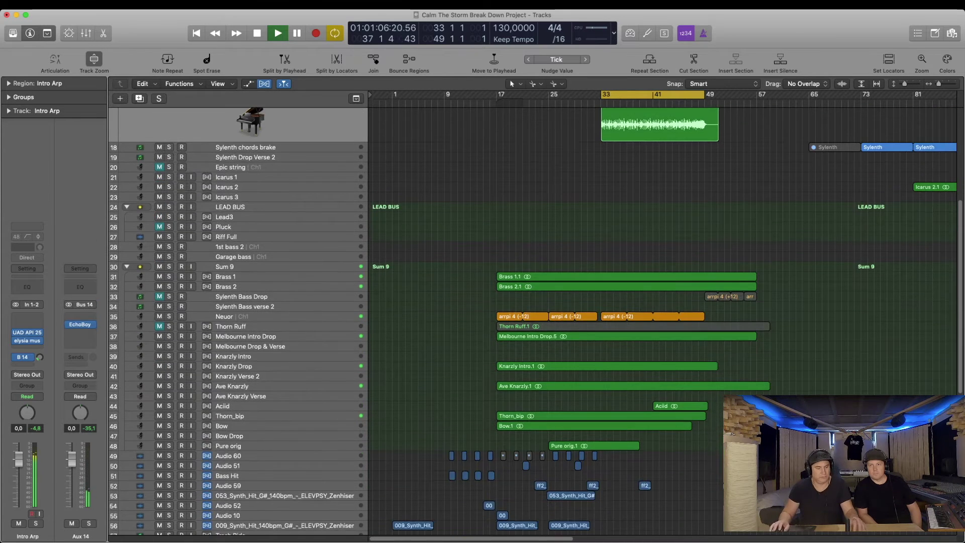
scroll(533, 322, "up", 10)
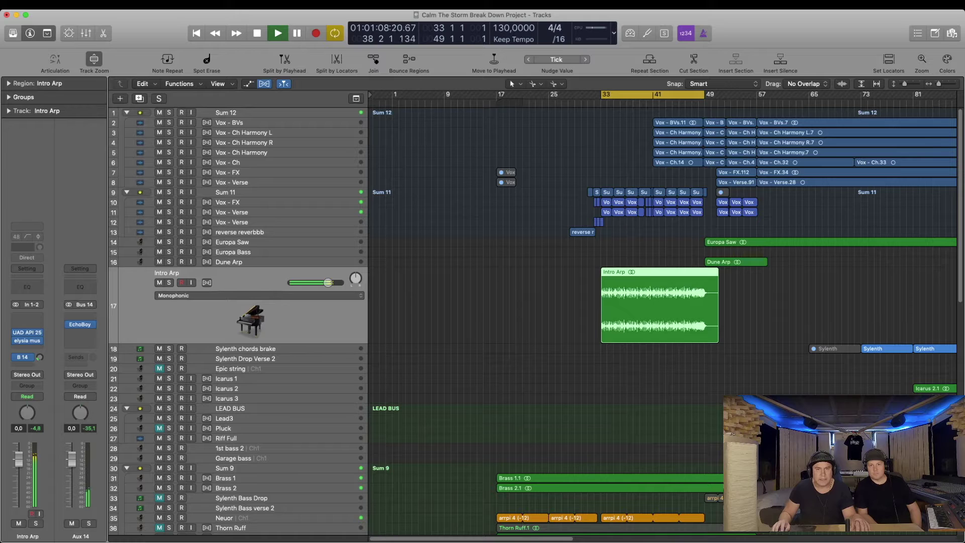
left_click_drag(565, 179, 653, 245)
left_click_drag(565, 245, 565, 245)
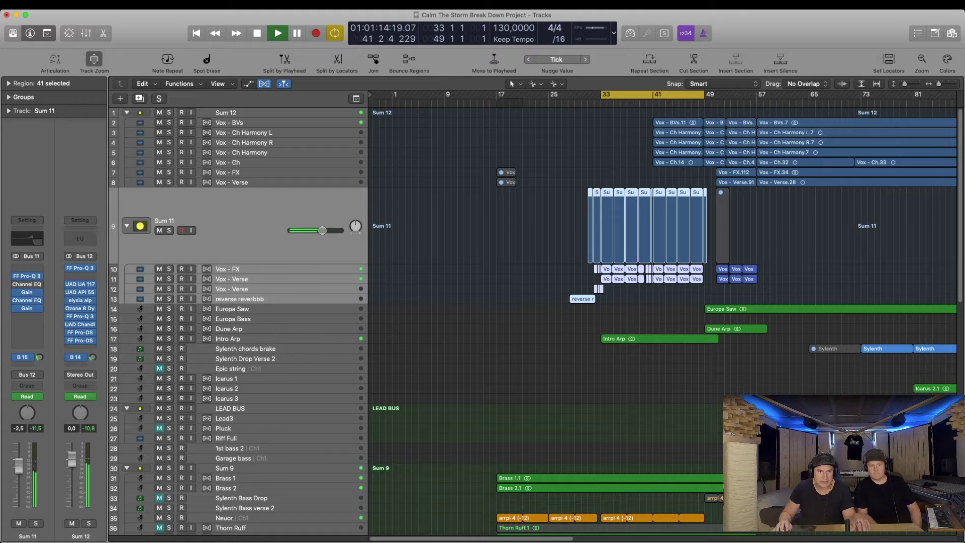
- Enlarge the Sum 11 track and display its FF Pro-Q 3 Band 1 Frequency automation, followed by the Band 2 Frequency automation
left_click(241, 226)
key("super+Down")
key("super+Down")
key("super+Down")
key("super+Down")
key("super+Down")
key("super+Down")
key("super+Down")
key("super+Down")
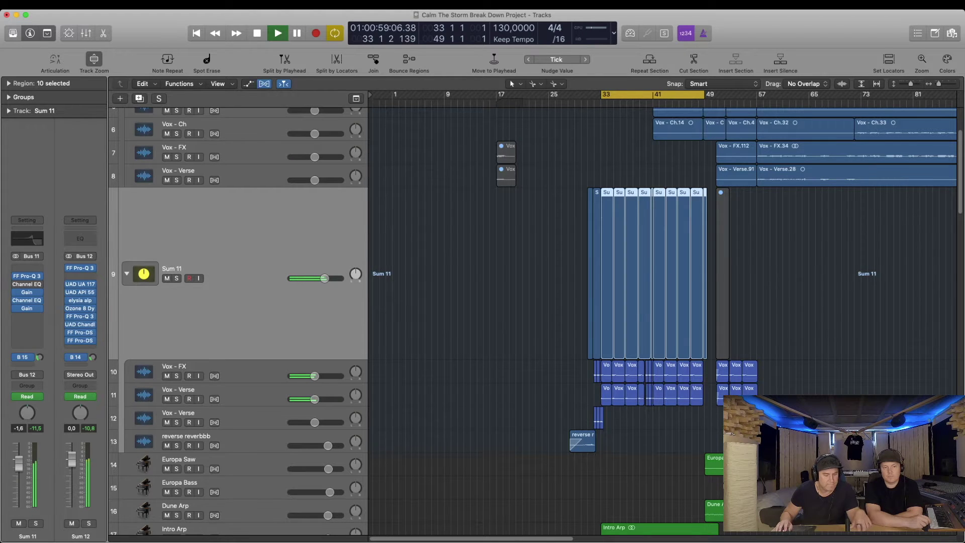
key("a")
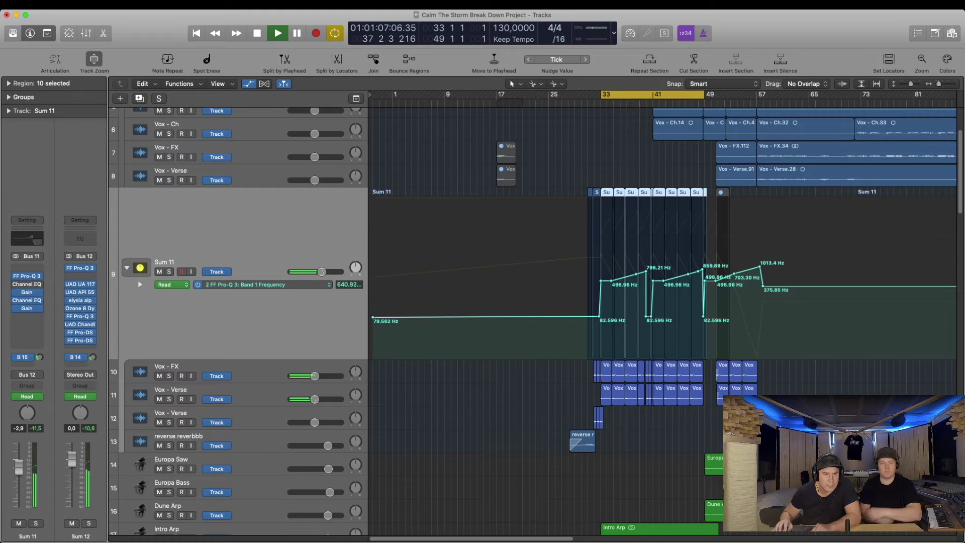
left_click(262, 284)
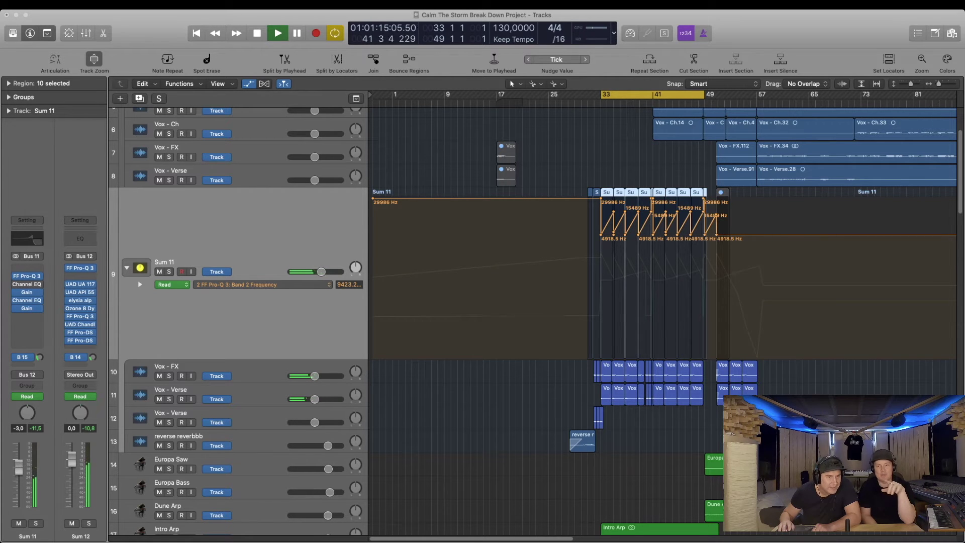
- Solo the chopped regions on Sum 11, Vox - FX and Vox - Verse, and display Sum 11's Volume automation
left_click_drag(572, 168, 706, 401)
key("ctrl+s")
key("space")
key("space")
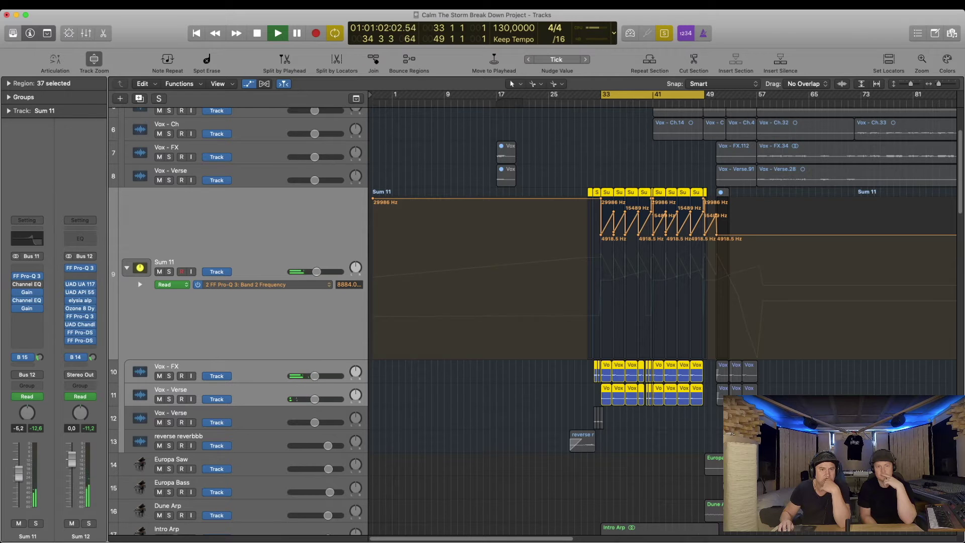
left_click(262, 285)
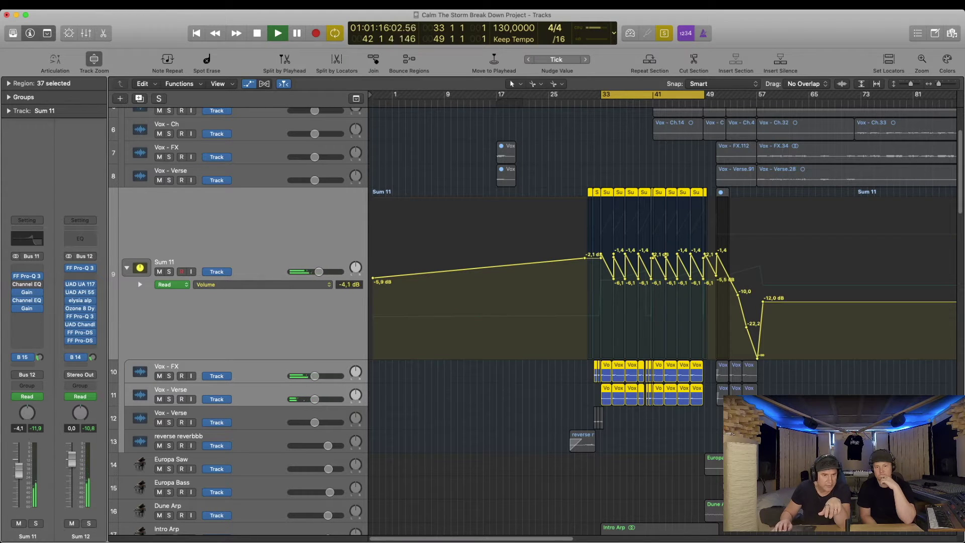
- Solo all Sum 11 vocal chops with the reverse reverb, turn off the cycle and add the Vox - FX regions after bar 49
left_click(171, 367)
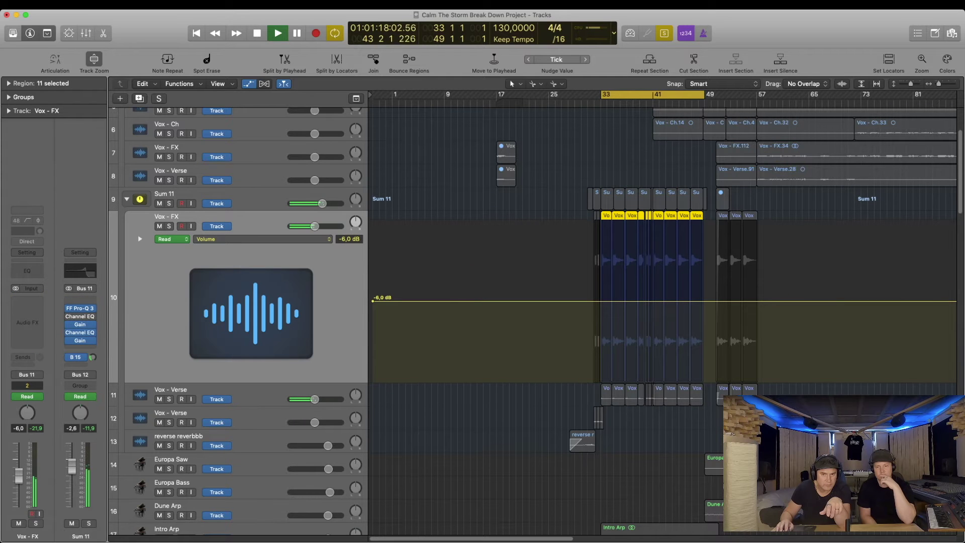
left_click_drag(562, 171, 702, 433)
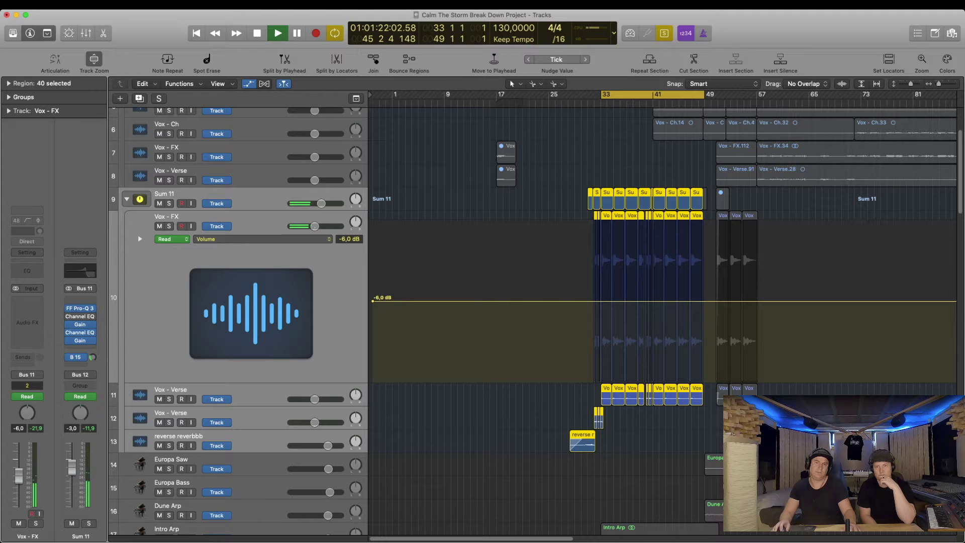
key("c")
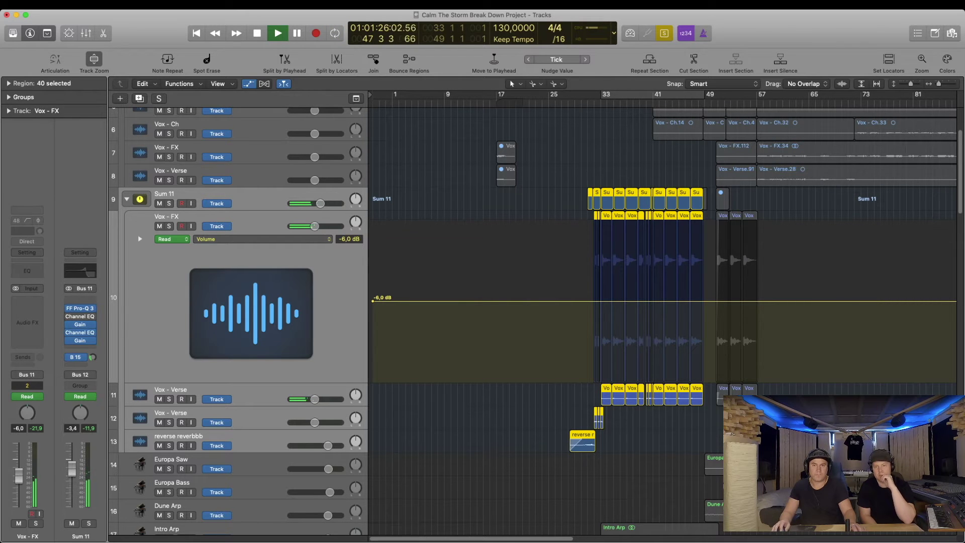
left_click_drag(784, 216, 724, 297)
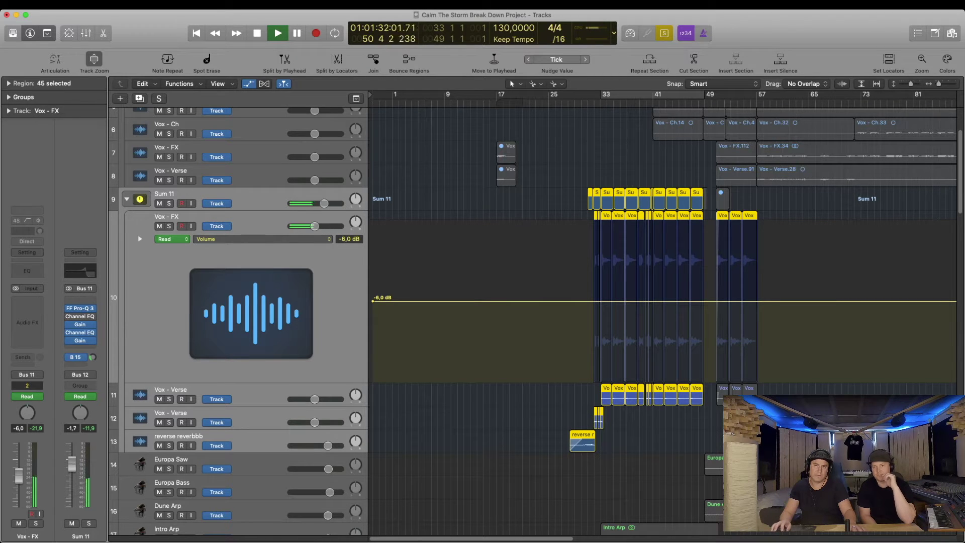
- End the solo, select the five Vox - BVs, Ch Harmony and Ch regions at bar 41 and play from just before them
scroll(533, 322, "up", 5)
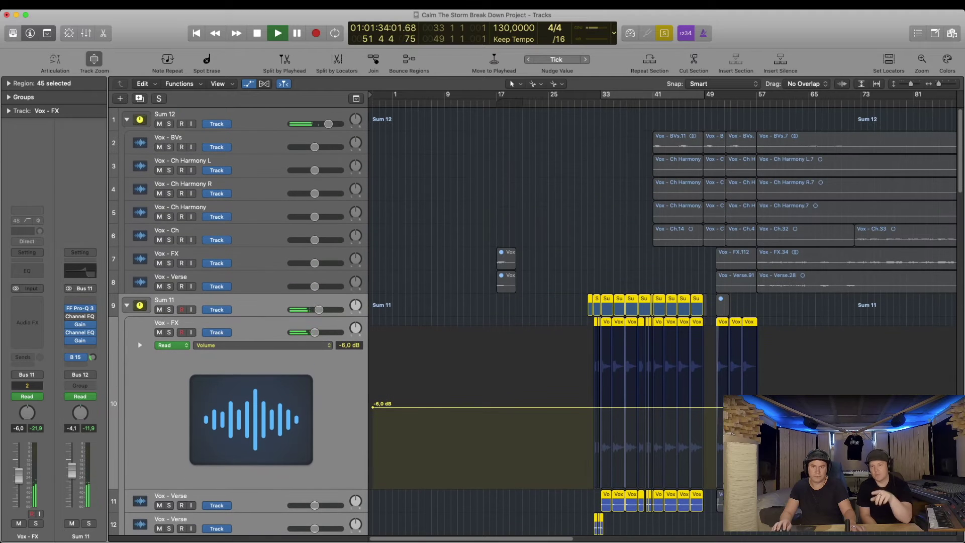
key("ctrl+s")
left_click_drag(617, 118, 700, 236)
left_click(646, 102)
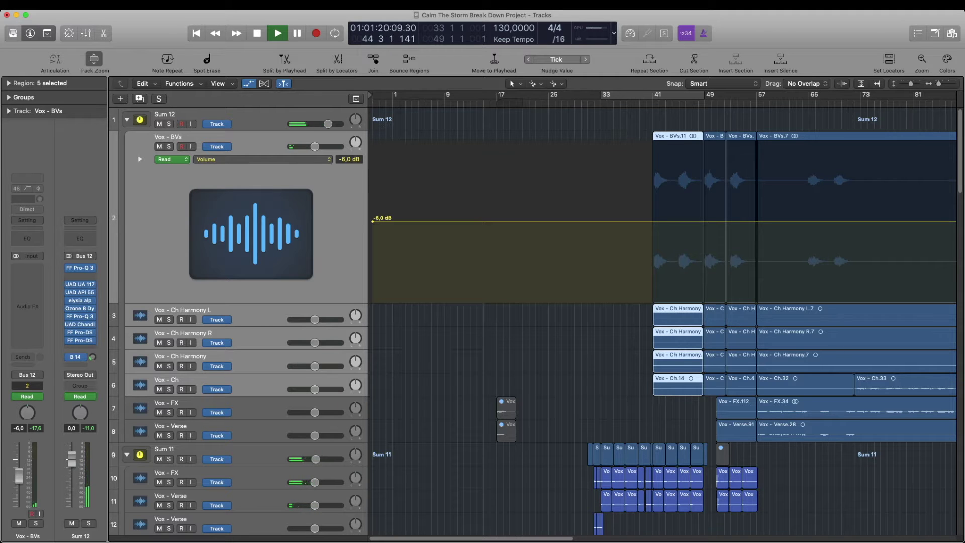
- Survey the whole arrangement during playback, from the vocal tracks down through the arps, LEAD BUS and Sum 9 bass tracks
key("super+Up")
key("super+Up")
key("super+Up")
key("super+Left")
key("super+Up")
key("super+Left")
key("super+Left")
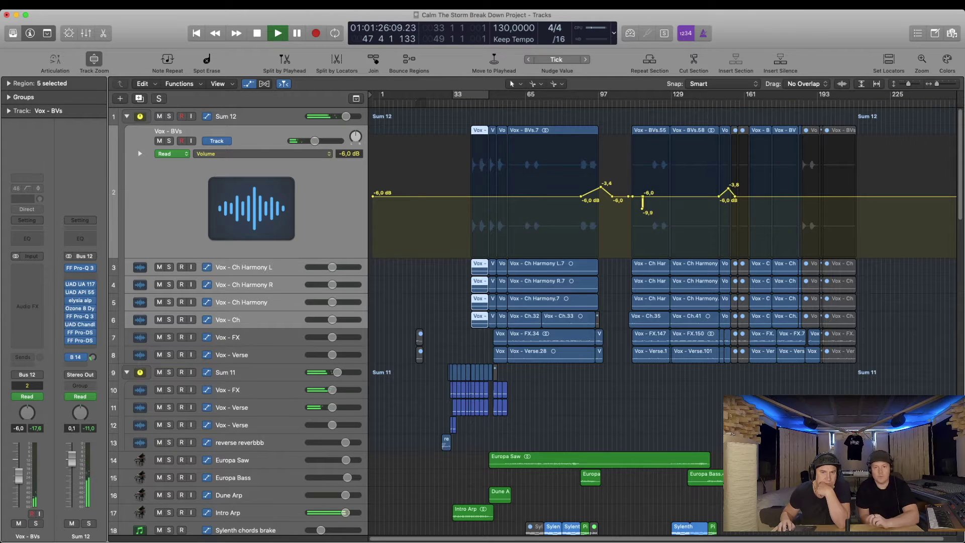
scroll(664, 322, "down", 10)
scroll(664, 322, "down", 5)
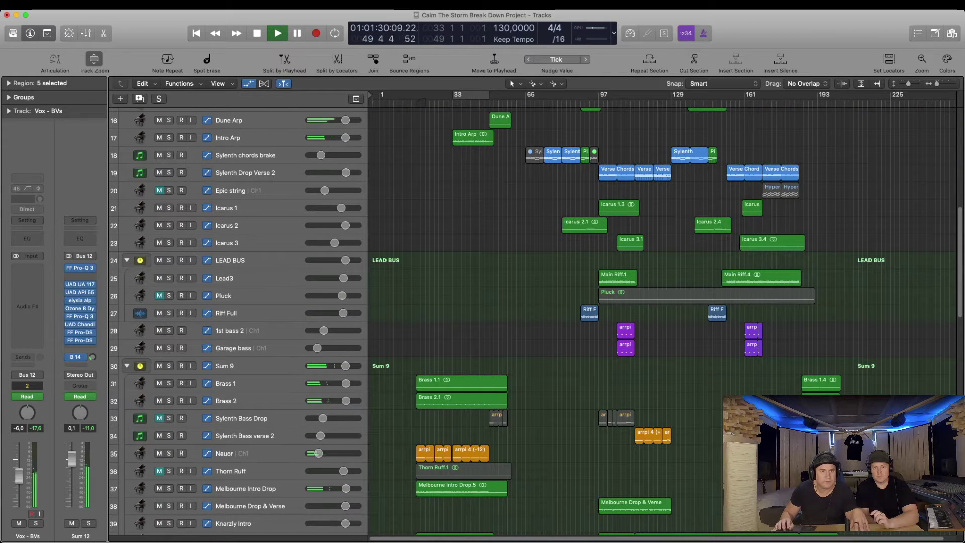
- Select the Dune Arp track and look over the vocal, Europa and Sylenth tracks around it during playback
scroll(664, 322, "up", 4)
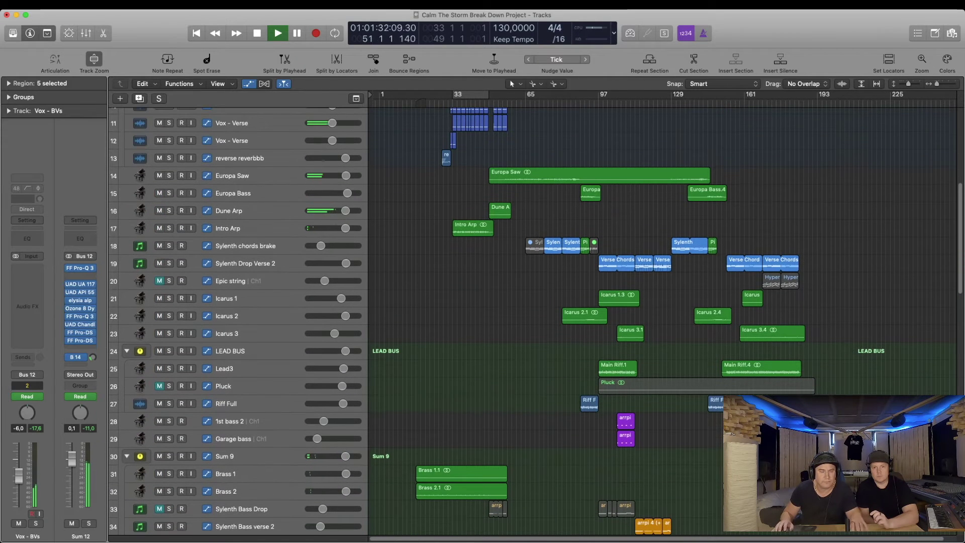
left_click(229, 210)
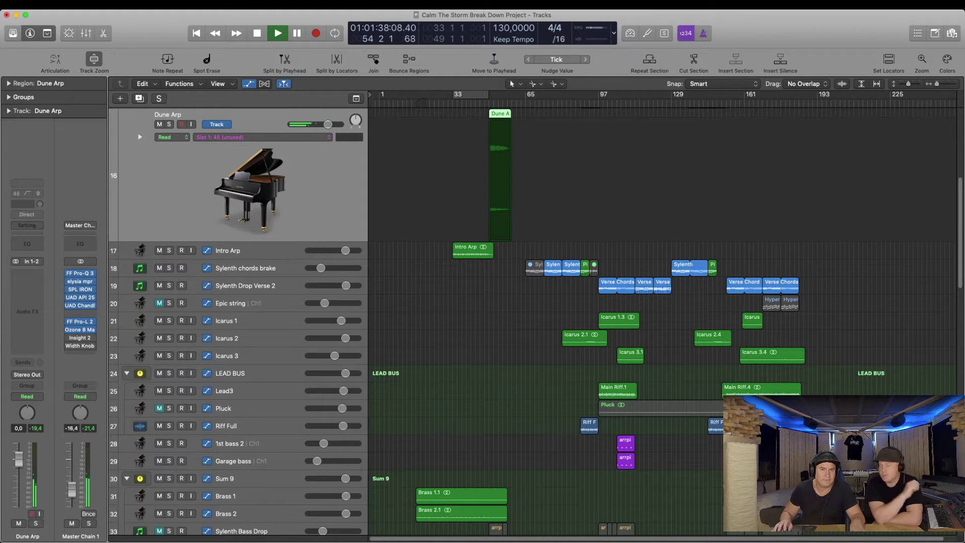
scroll(536, 322, "up", 10)
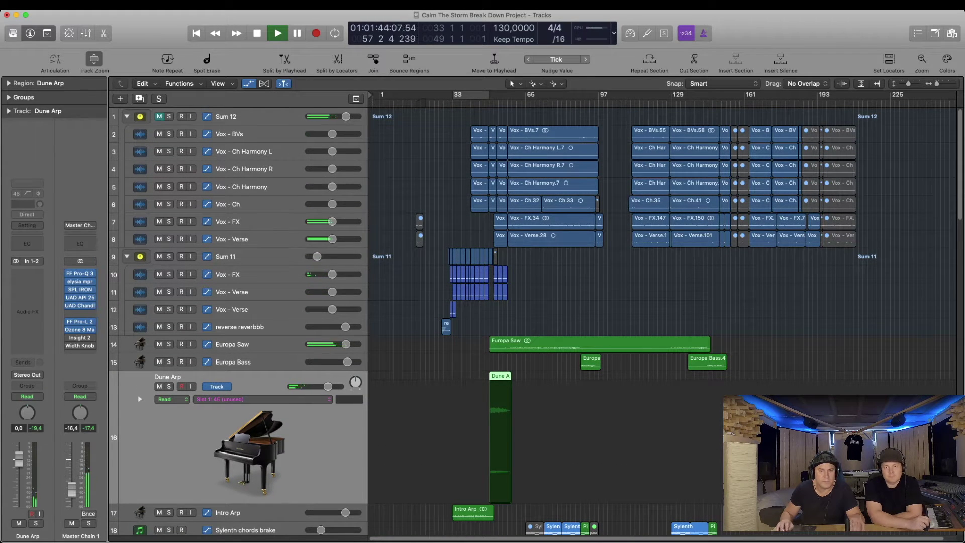
scroll(535, 322, "down", 10)
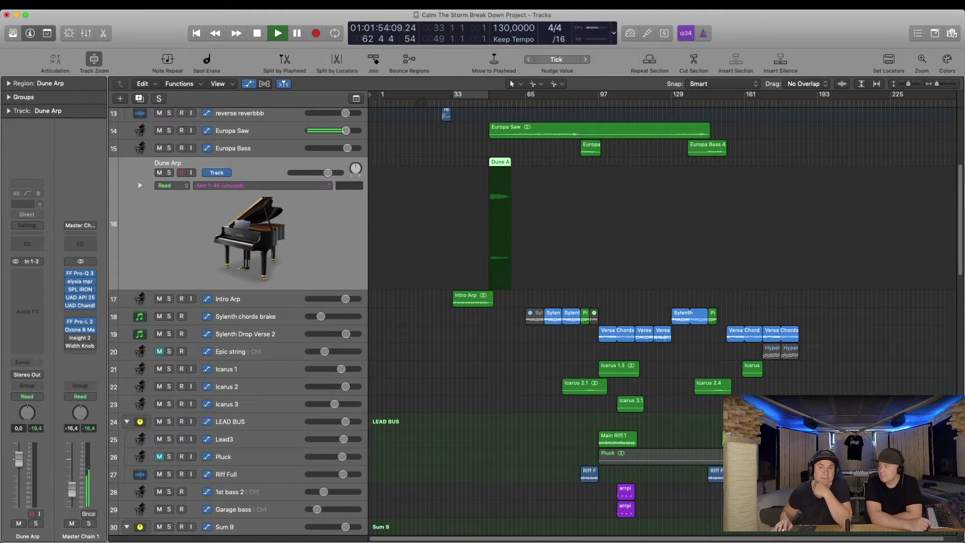
scroll(533, 301, "down", 3)
scroll(533, 302, "up", 5)
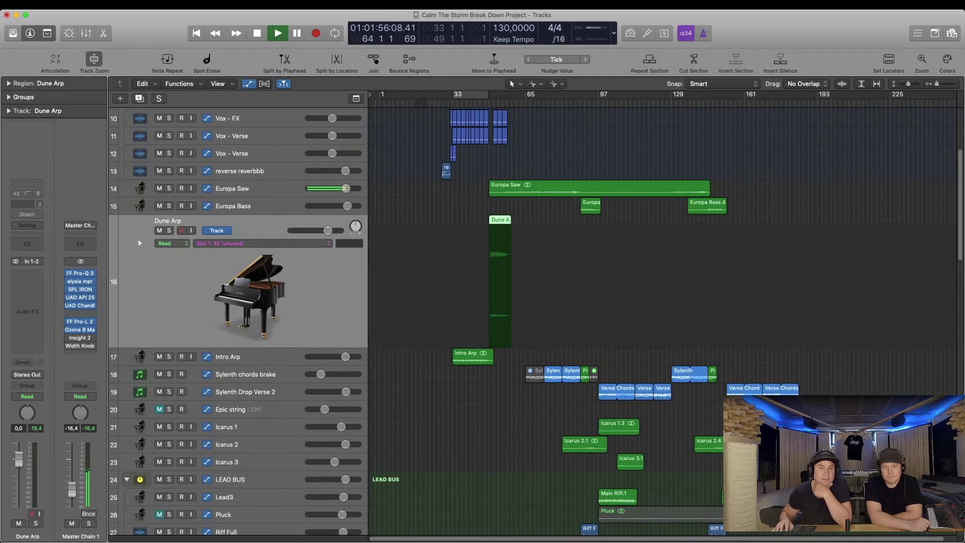
- Select the Europa Saw track to enlarge its waveform and review the tracks below and above it during playback
left_click(232, 189)
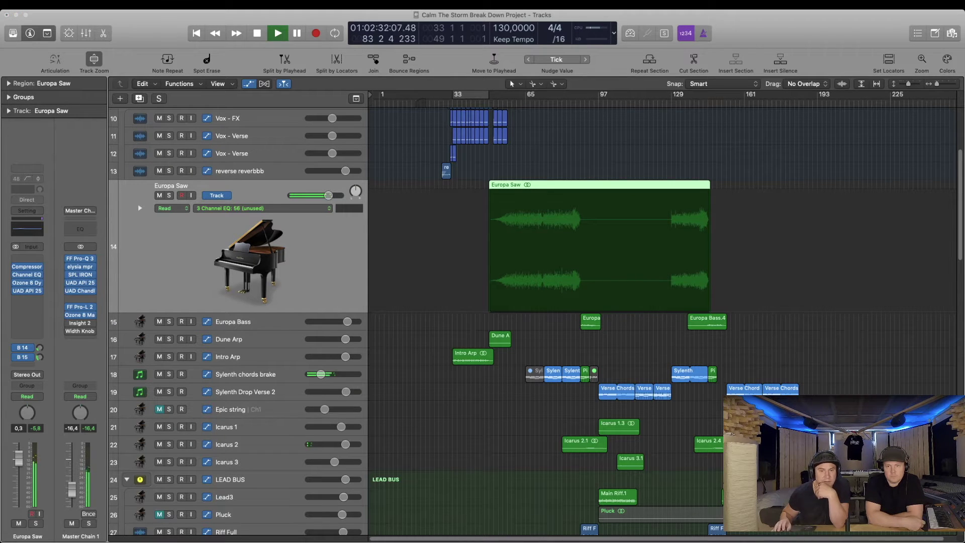
scroll(533, 321, "down", 5)
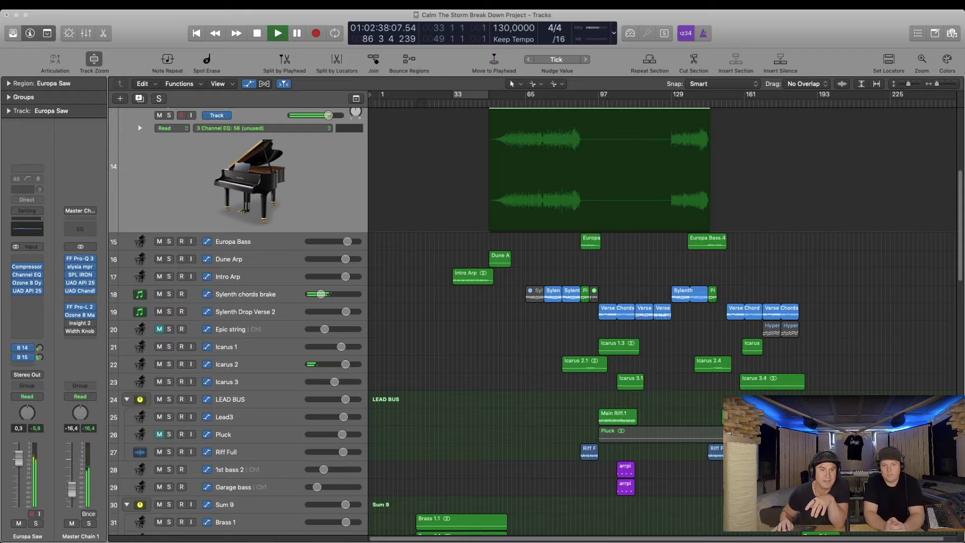
scroll(533, 322, "down", 2)
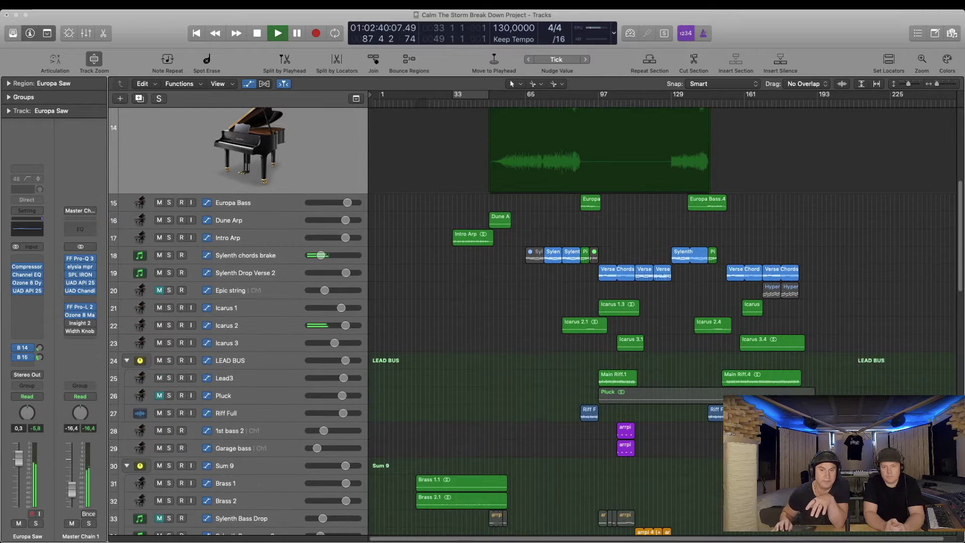
scroll(533, 321, "up", 10)
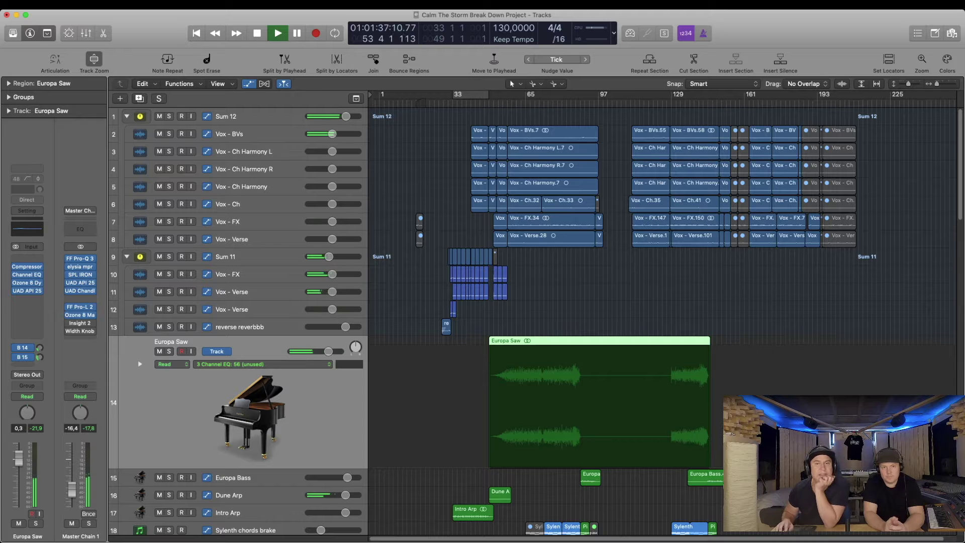
- Enlarge the track rows and display the Volume automation of Vox - BVs, followed by that of Sum 12
key("super+Down")
key("super+Down")
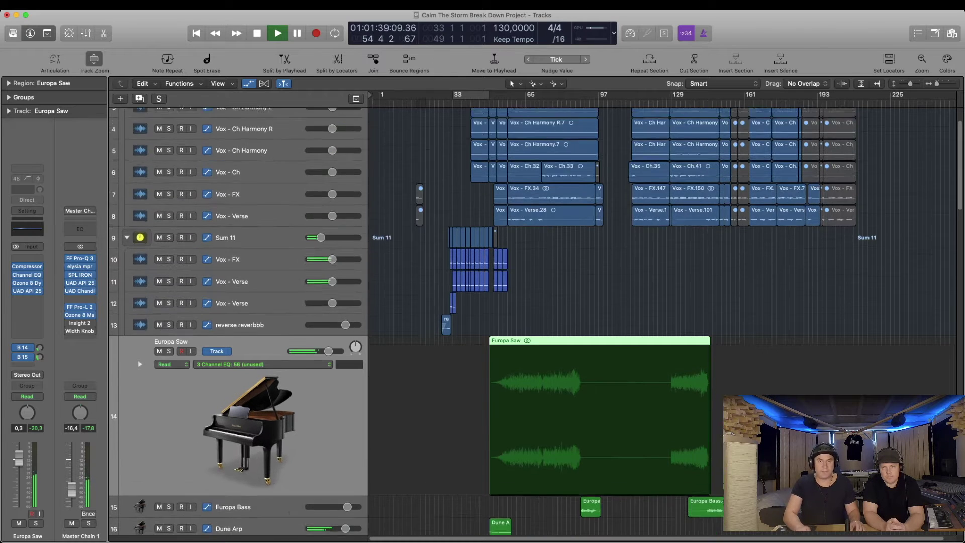
key("super+Down")
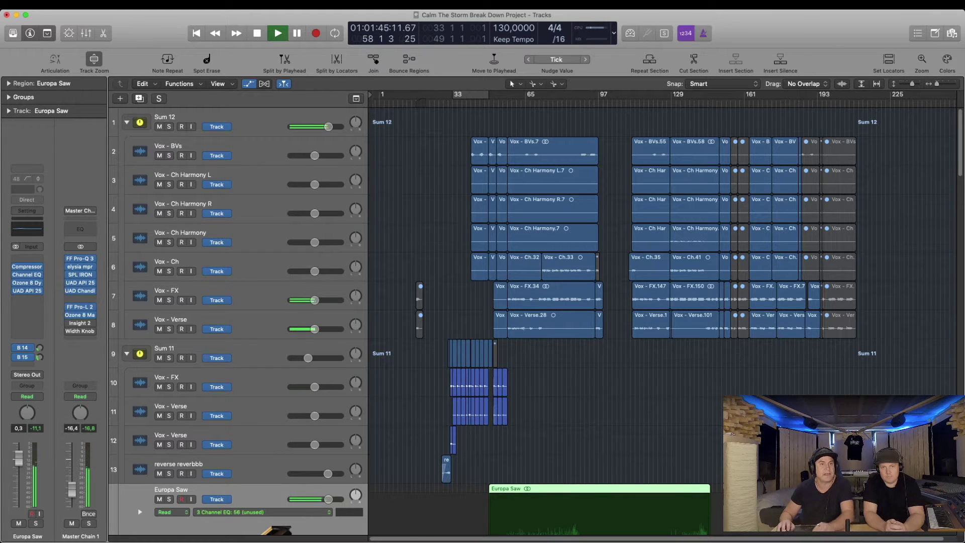
left_click(201, 146)
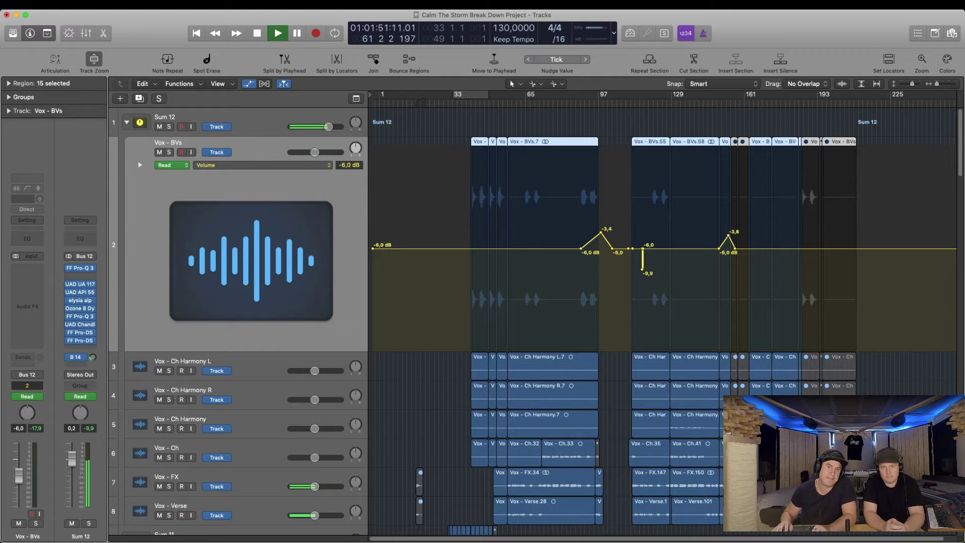
key("Up")
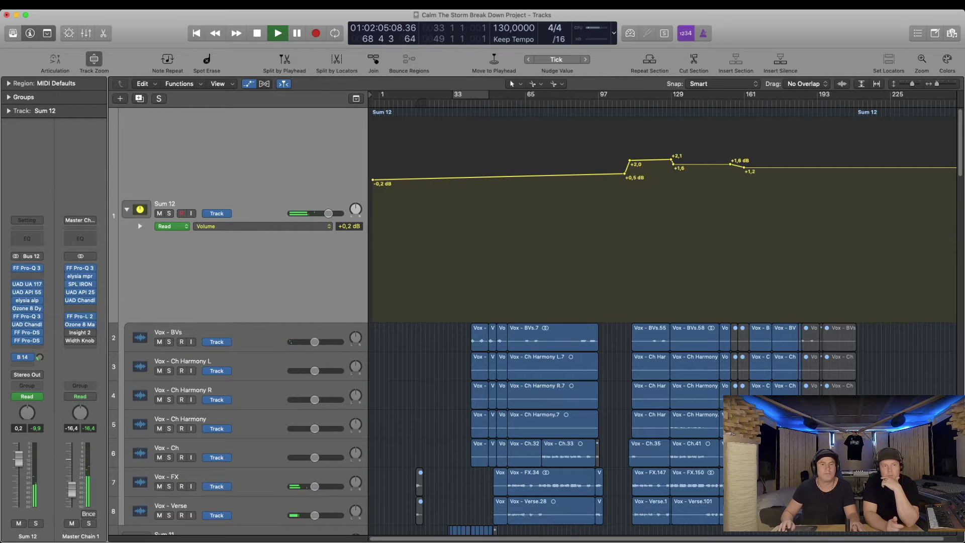
- Solo the first block of vocal regions from Vox - BVs down to Vox - Verse and play from inside that block
scroll(653, 352, "down", 5)
left_click_drag(445, 205, 599, 375)
key("ctrl+s")
left_click(504, 104)
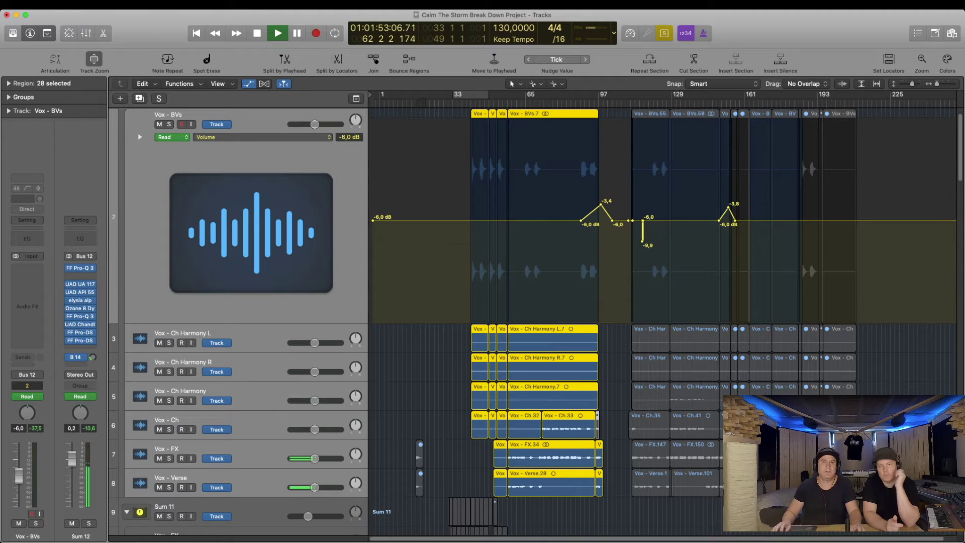
- Show the mixer, cycle bars 61 to 87 and open the first FF Pro-Q 3 on the Sum 12 channel
key("x")
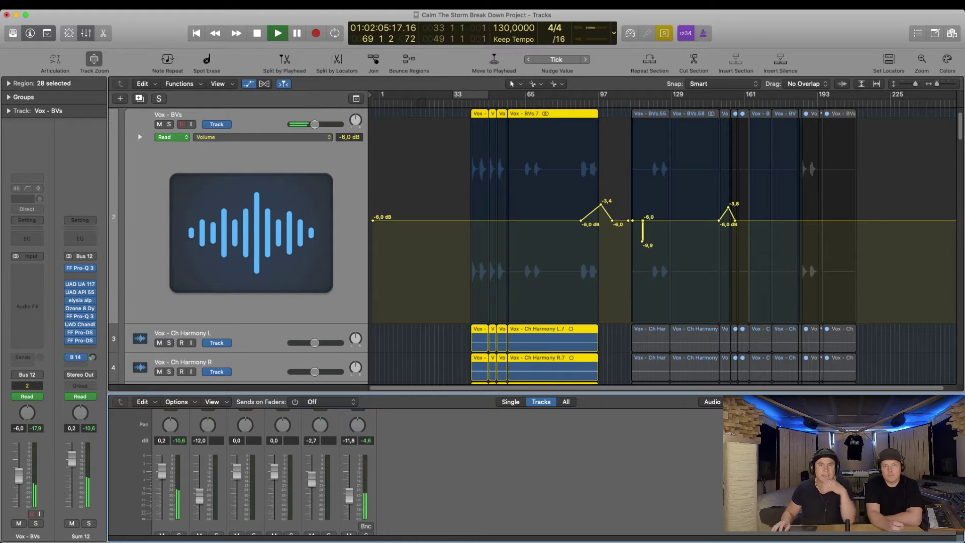
left_click_drag(517, 95, 576, 94)
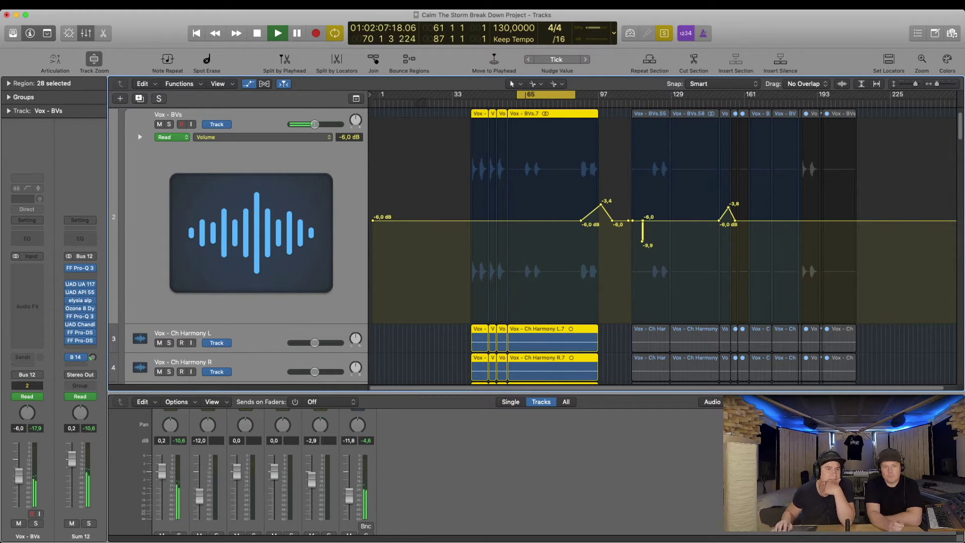
left_click(80, 268)
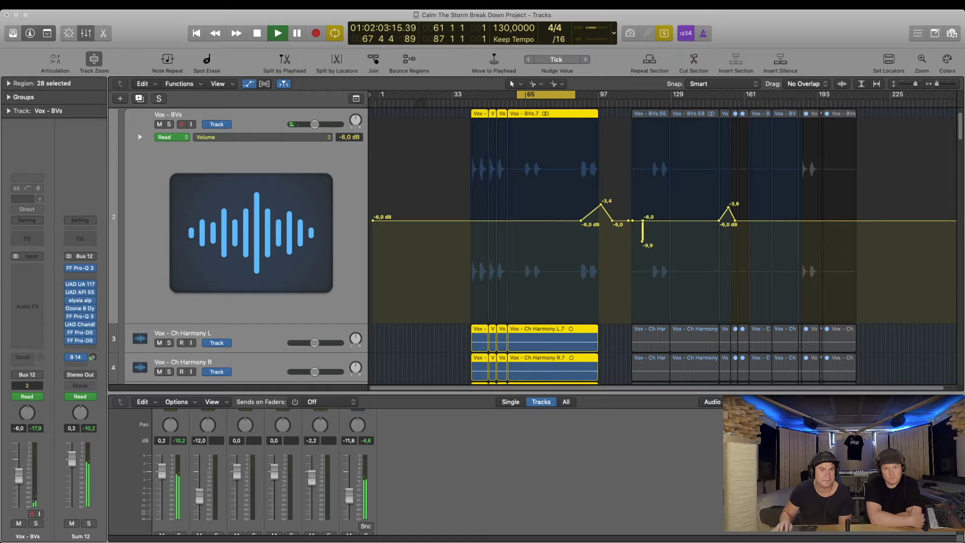
key("super+Tab")
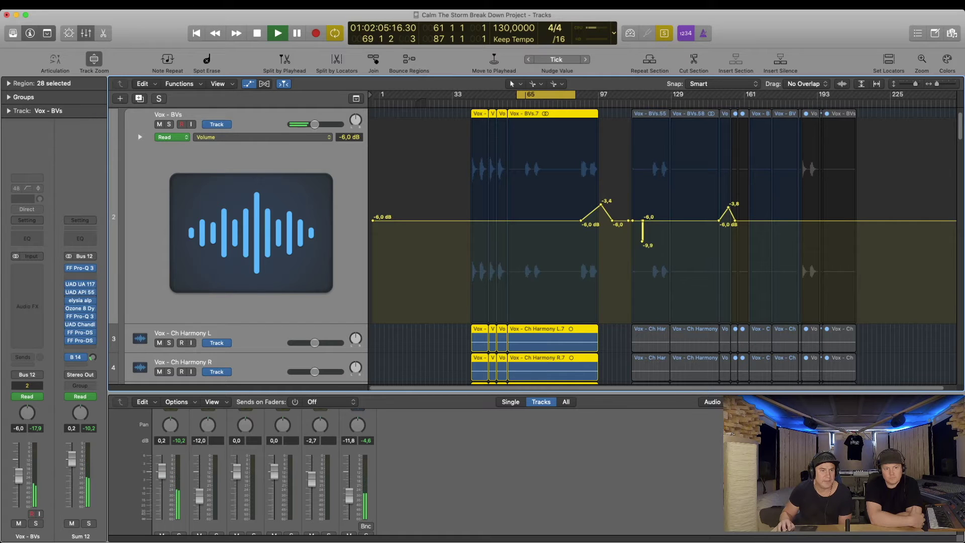
- Examine the insert plug-ins on the Sum 12 channel, including FF Pro-DS, while the soloed vocals loop
key("super+Tab")
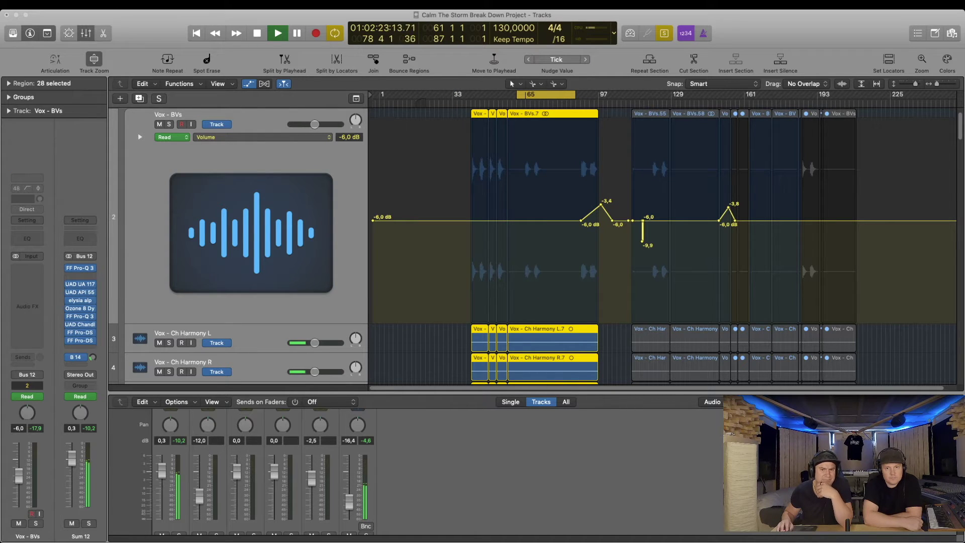
key("super+Tab")
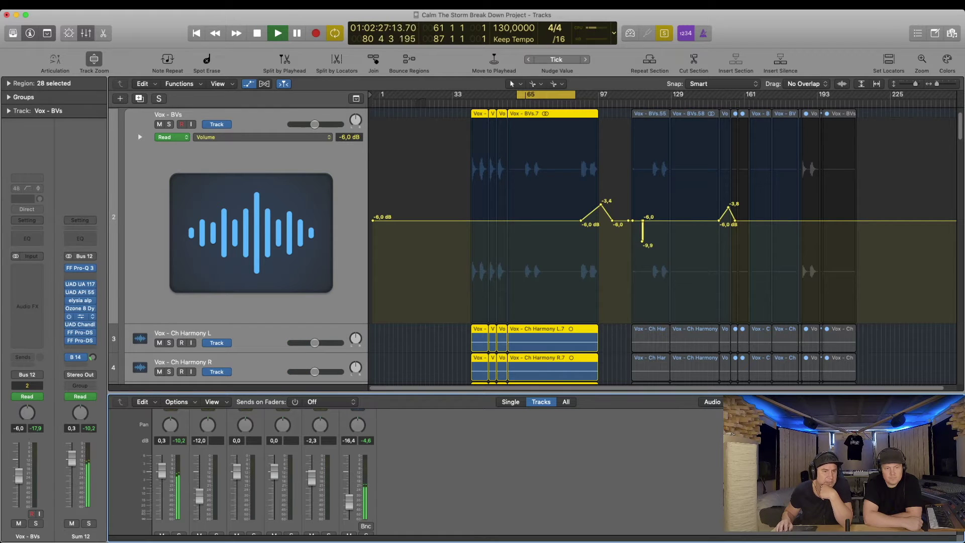
key("super+Tab")
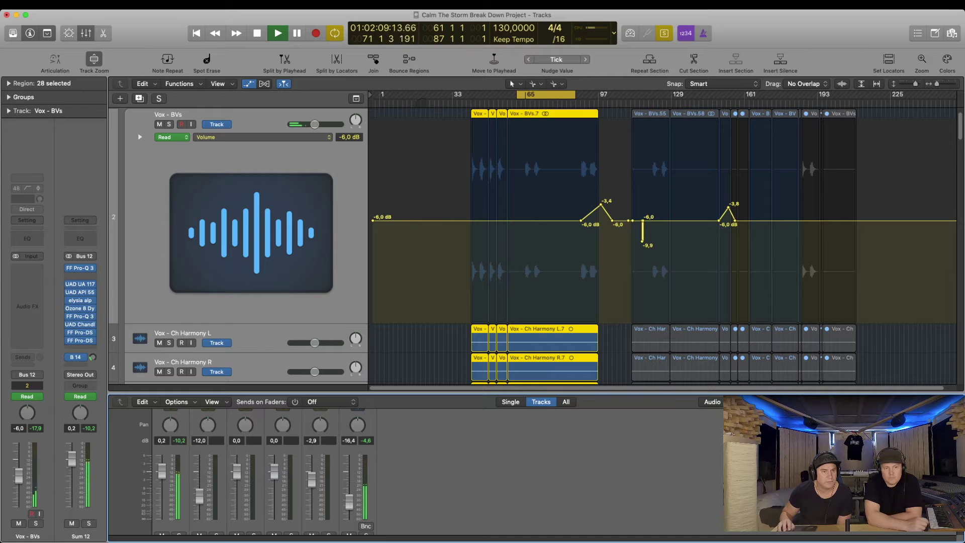
left_click(80, 332)
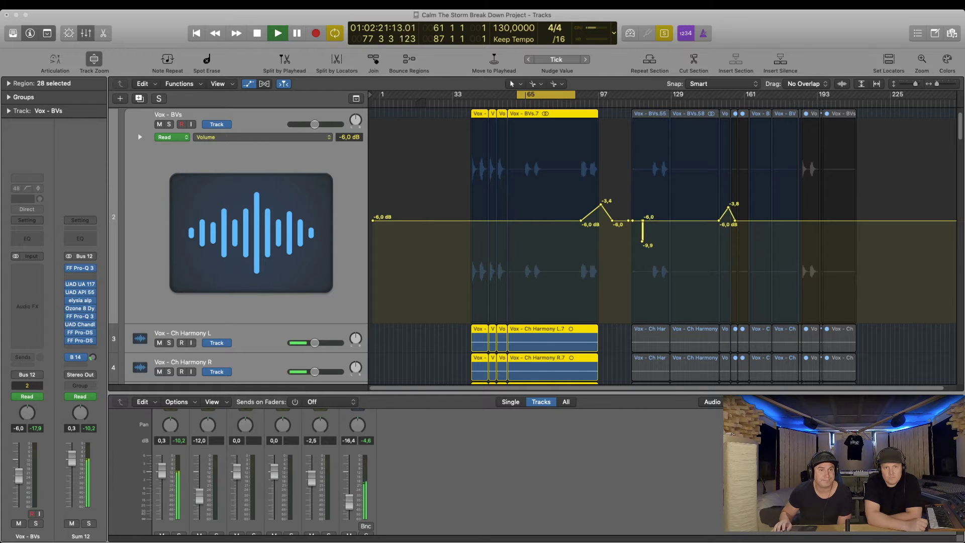
key("super+Tab")
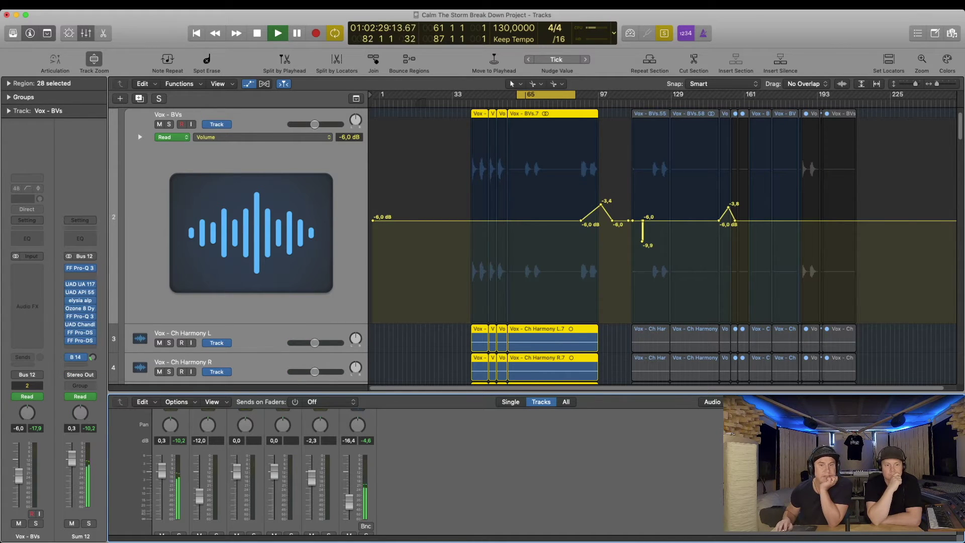
- Look over the soloed vocal tracks and display the Bus 14 send of Vox - BVs with its EchoBoy aux channel
scroll(533, 246, "down", 4)
scroll(533, 246, "down", 2)
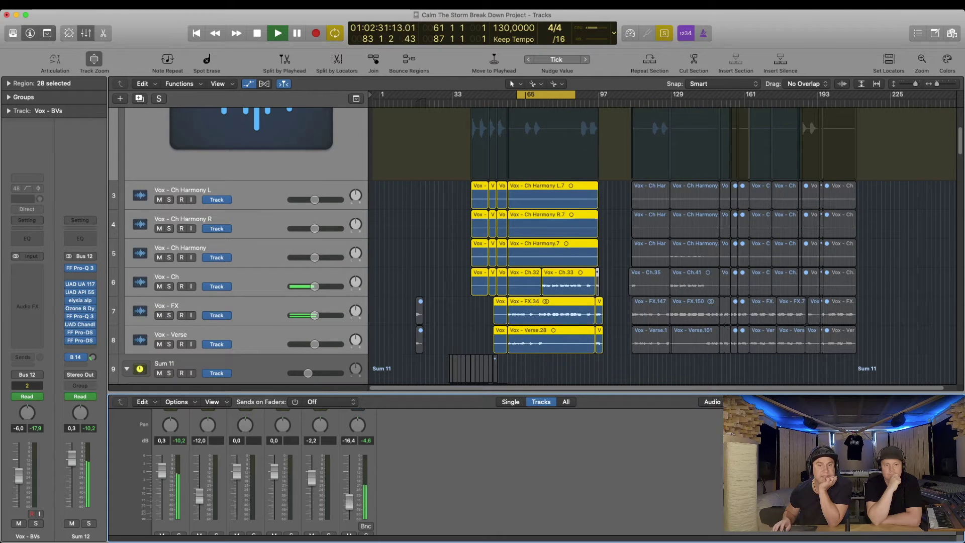
scroll(533, 247, "up", 6)
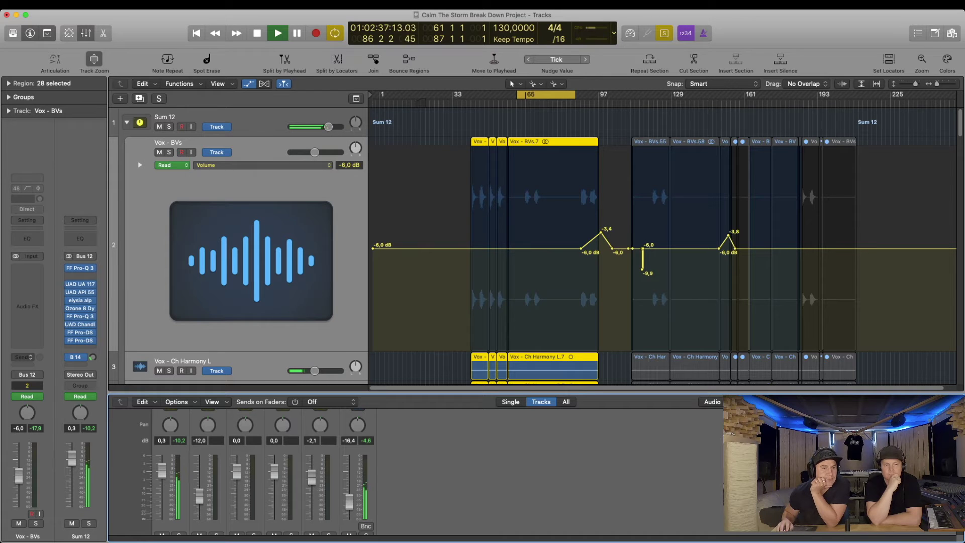
left_click(23, 357)
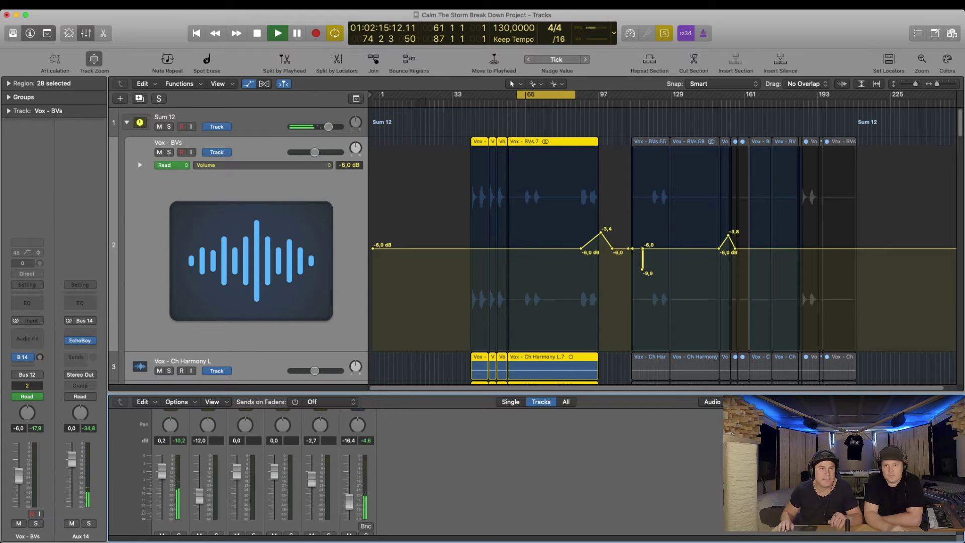
- Stop playback, hide the mixer and shrink the track rows until most of the arrangement fits in view
key("space")
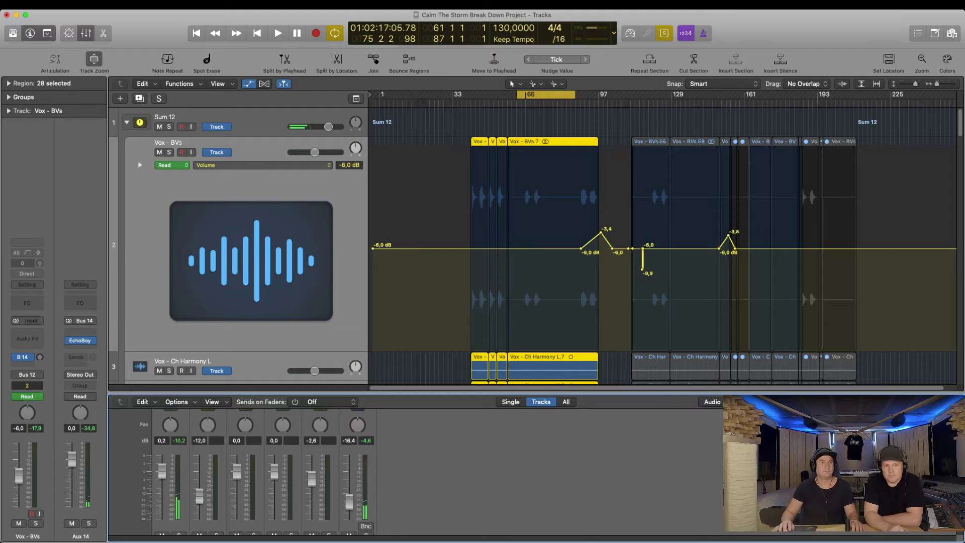
key("x")
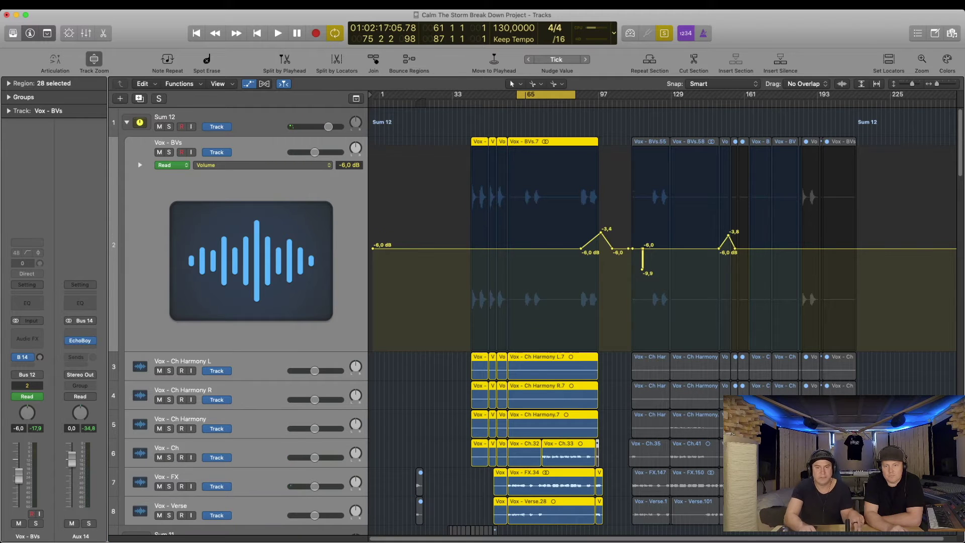
key("super+Up")
key("super+Up")
key("super+Up")
key("super+Up")
key("super+Up")
key("super+Up")
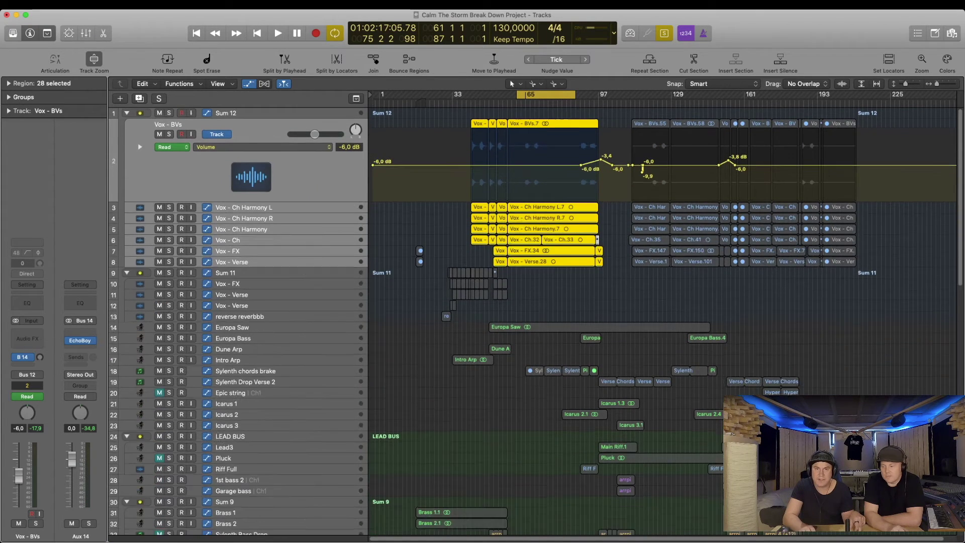
key("super+Up")
key("super+Up")
key("super+Up")
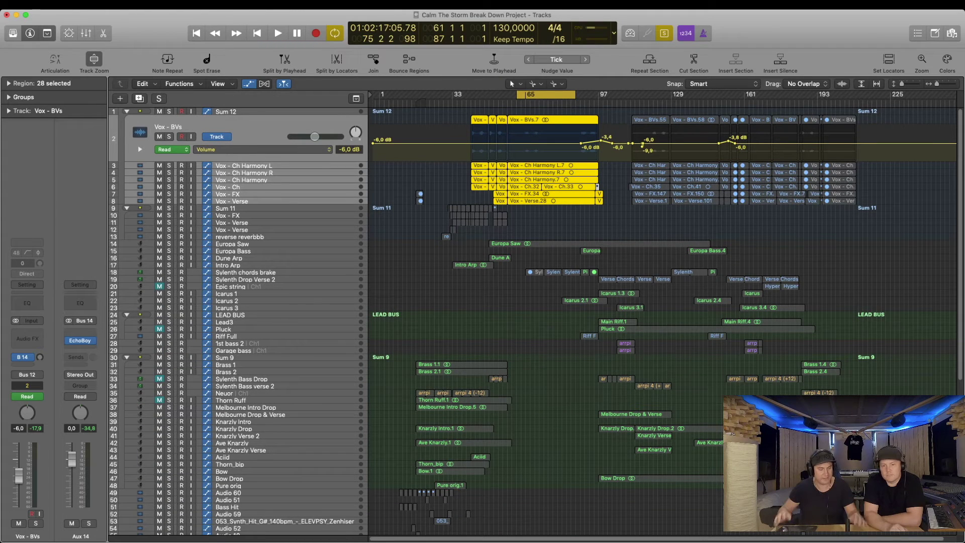
- Turn off the cycle and the vocal solo, and play the full arrangement from bar 87
key("c")
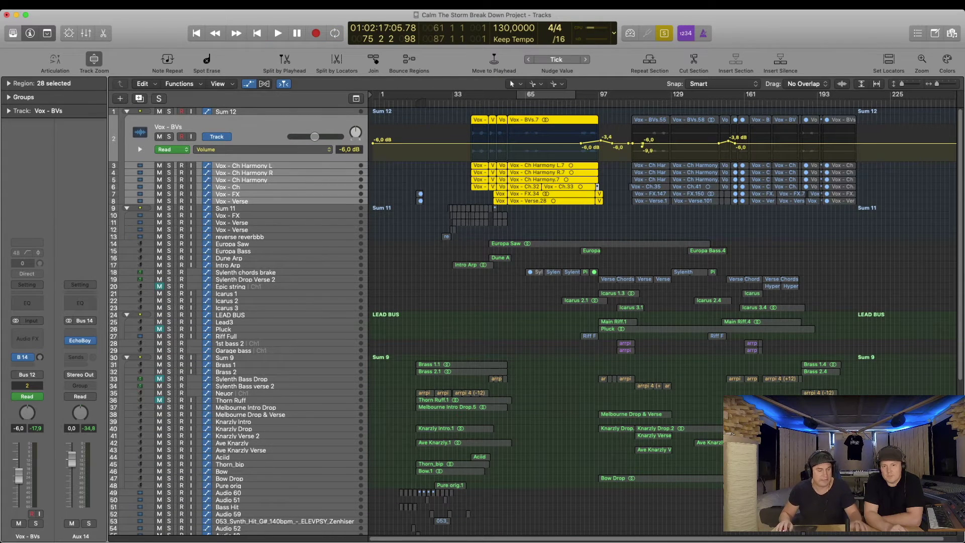
key("ctrl+s")
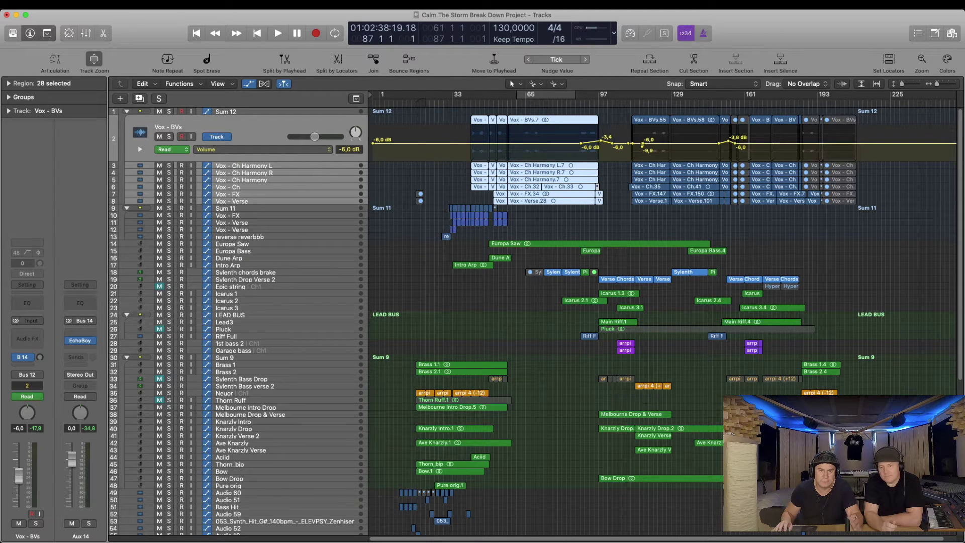
key("space")
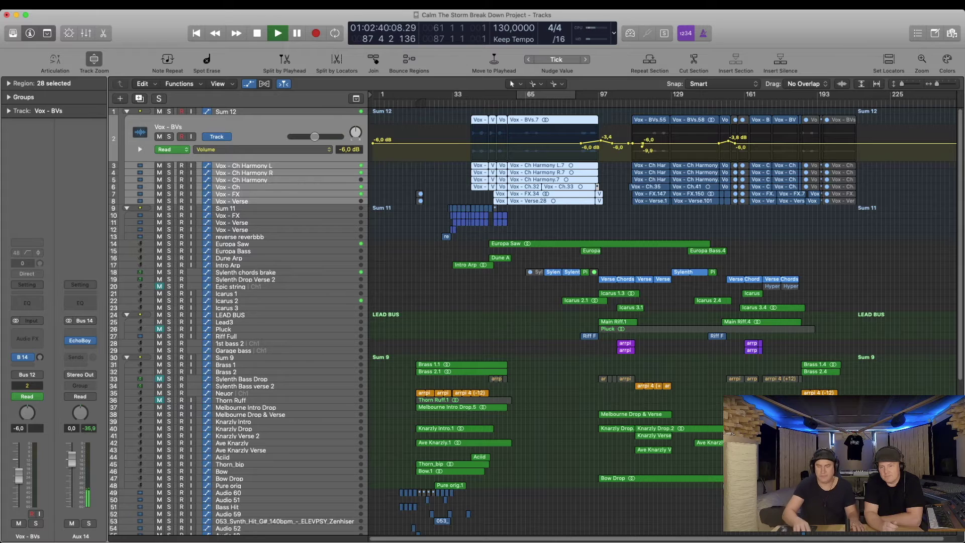
- Enlarge the track rows and survey the arrangement from the vocals down through LEAD BUS, Sum 9 and the audio tracks during playback
key("super+Down")
key("super+Down")
key("super+Down")
key("super+Down")
key("super+Down")
key("super+Down")
key("super+Down")
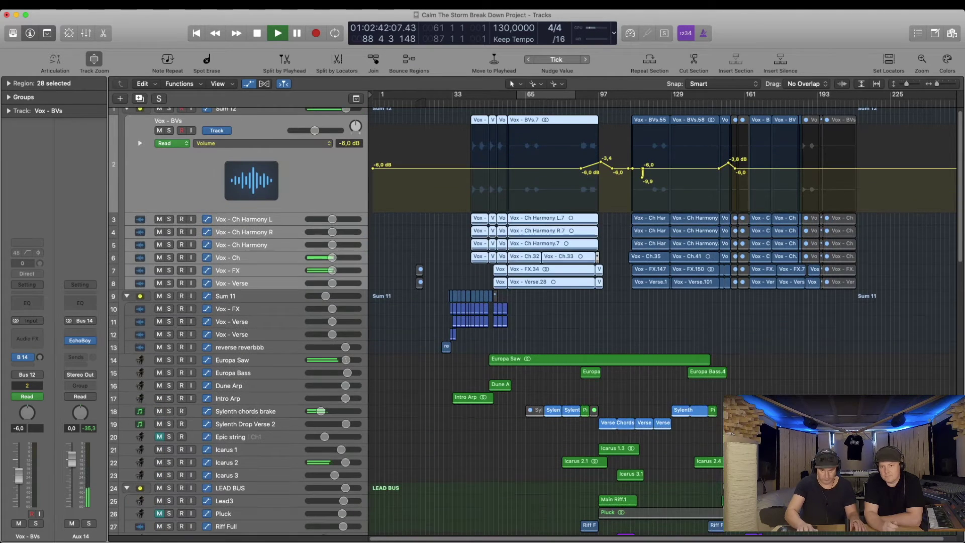
scroll(536, 322, "down", 10)
scroll(536, 322, "down", 12)
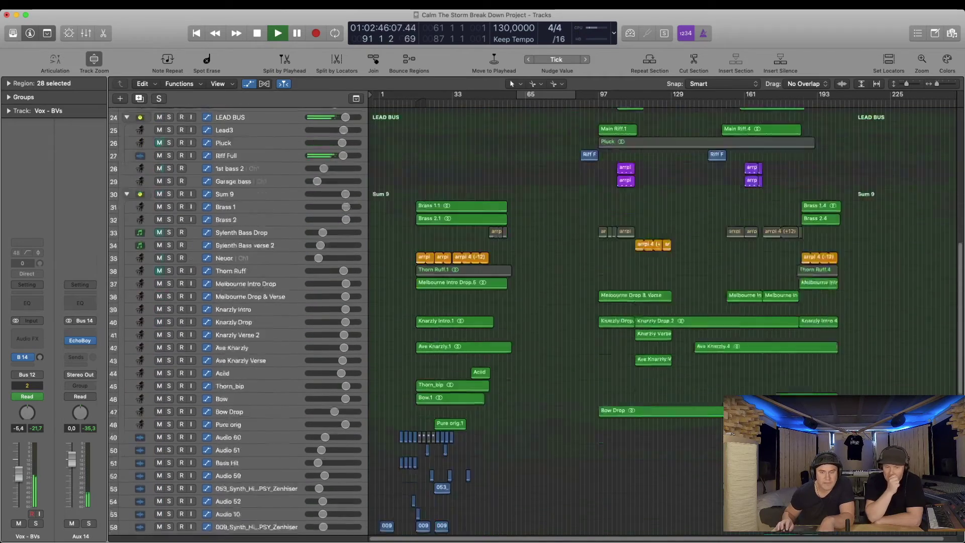
- Survey the lower tracks from Trash Ride to Sum 7 during playback and enlarge the rows around the drum tracks
scroll(536, 322, "down", 6)
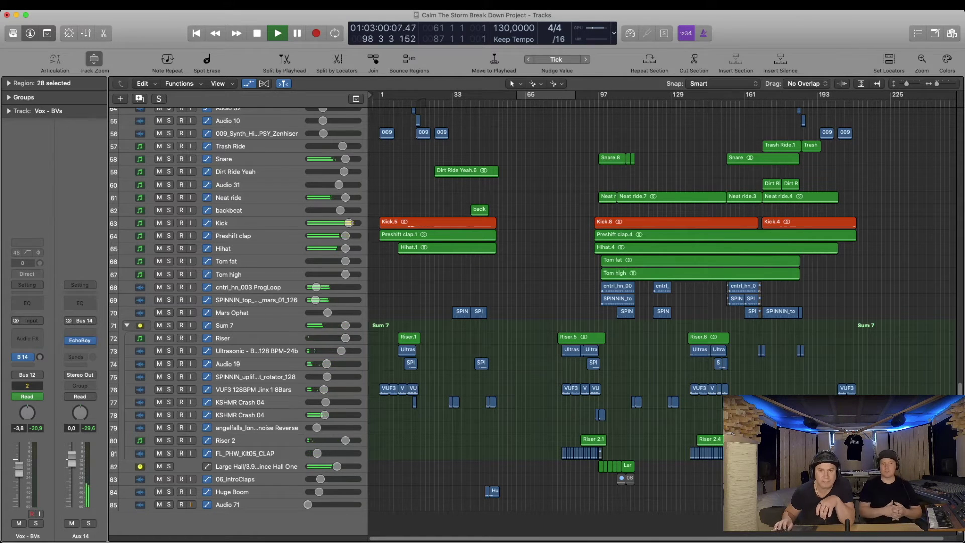
key("super+Down")
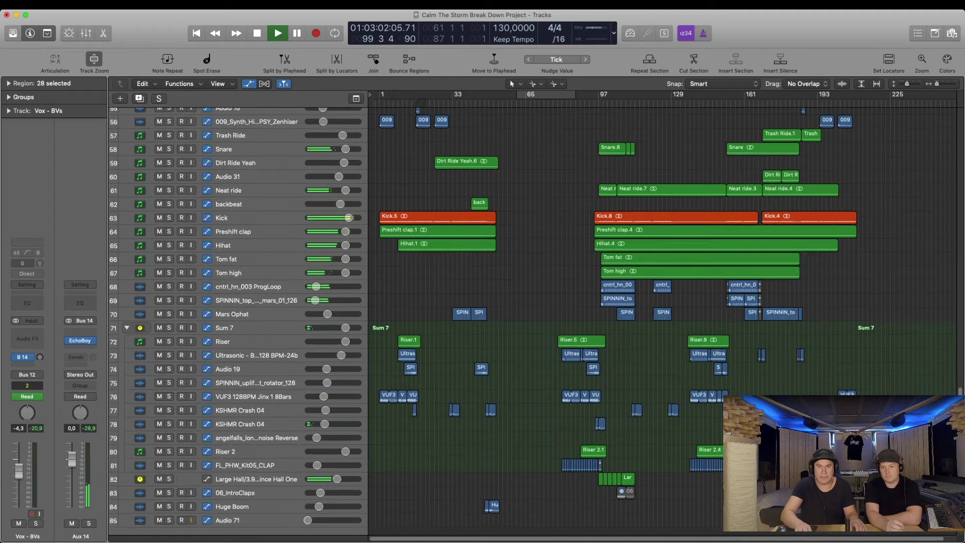
key("super+Down")
key("super+Down")
key("super+Down")
key("super+Down")
scroll(553, 321, "up", 3)
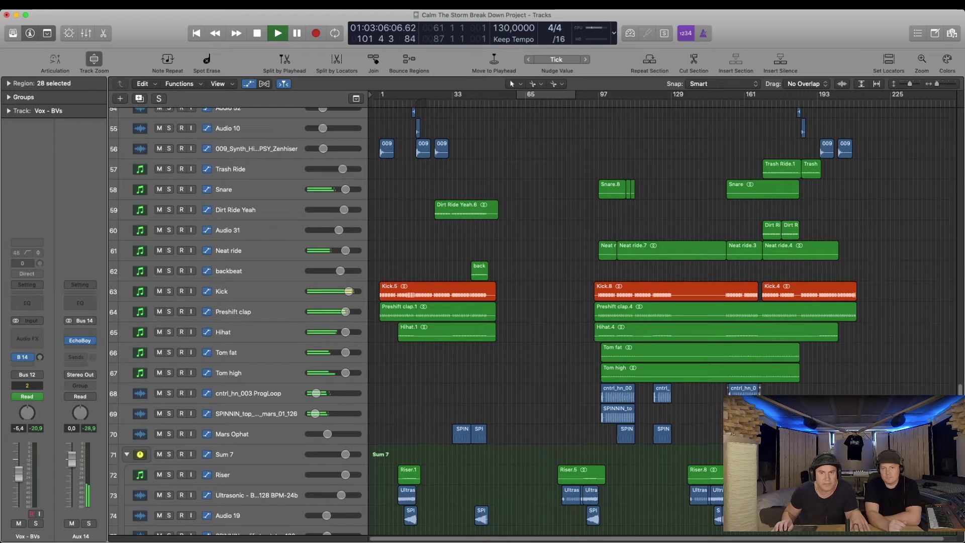
scroll(553, 322, "up", 1)
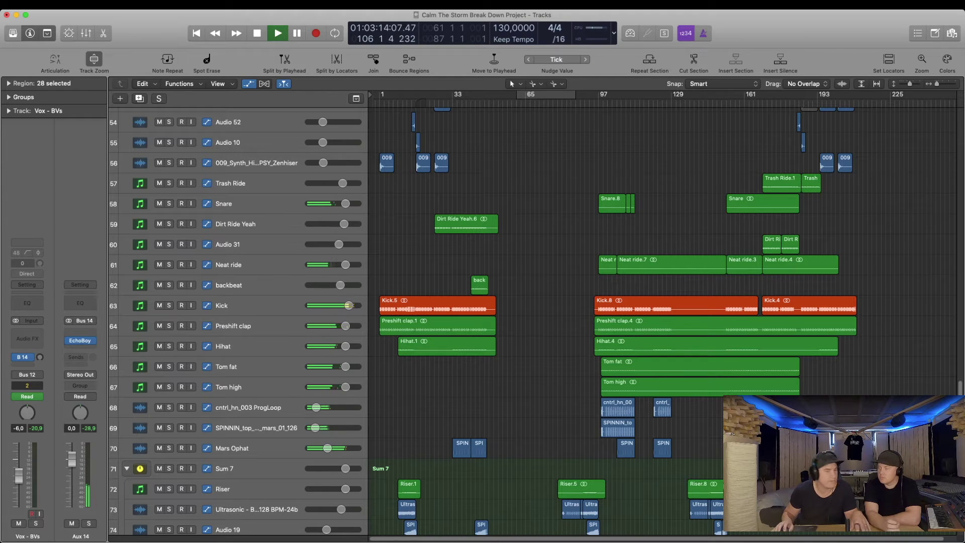
- Solo the Kick.8, Preshift clap.4 and Hihat.4 regions and play them in a cycle from bar 97 to 109
left_click_drag(573, 247, 673, 388)
left_click_drag(571, 291, 643, 373)
key("alt+Right")
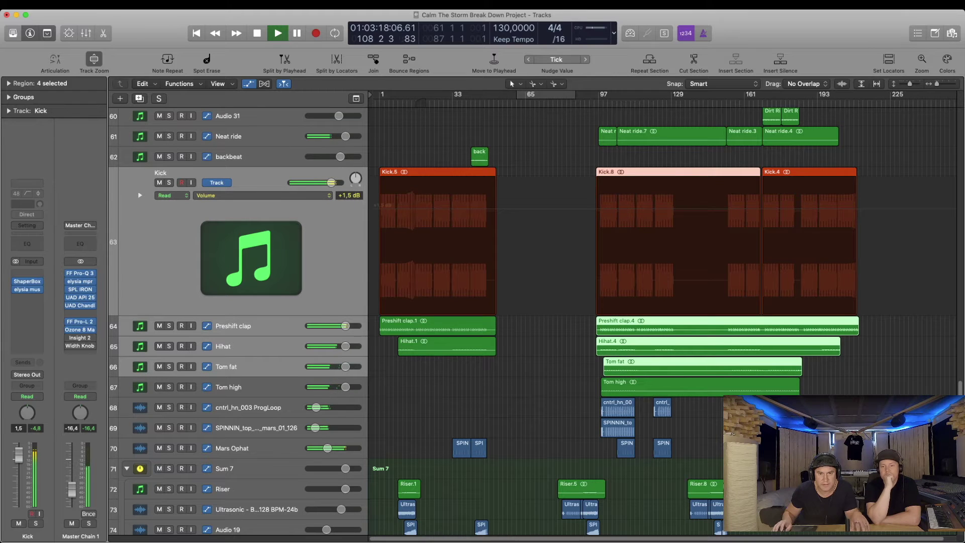
key("alt+Left")
left_click_drag(566, 159, 660, 350)
key("ctrl+s")
left_click_drag(598, 94, 626, 94)
key("space")
key("space")
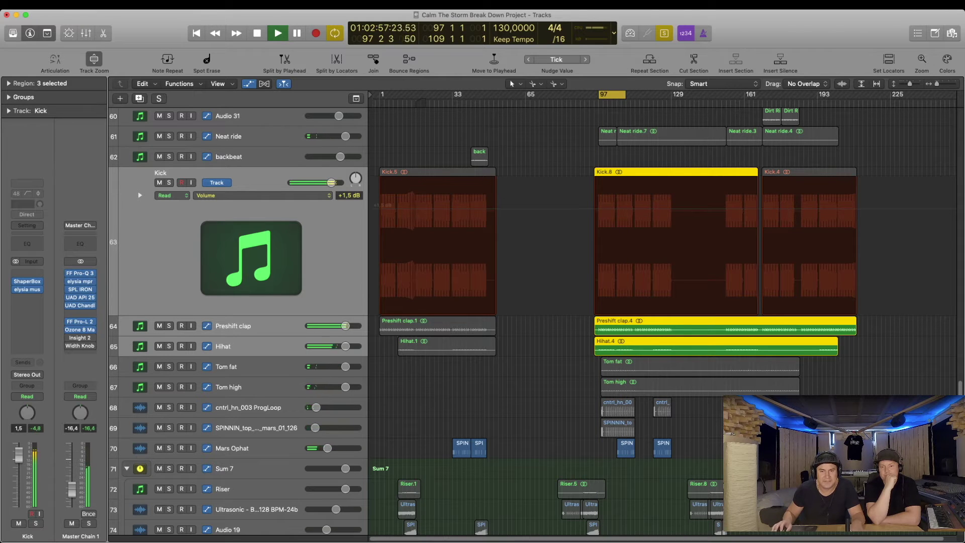
- Add the Tom fat, Tom high, ProgLoop, SPINNIN percussion loop and Mars Ophat drop regions to the solo, zooming in on the selection
left_click_drag(583, 365, 616, 388)
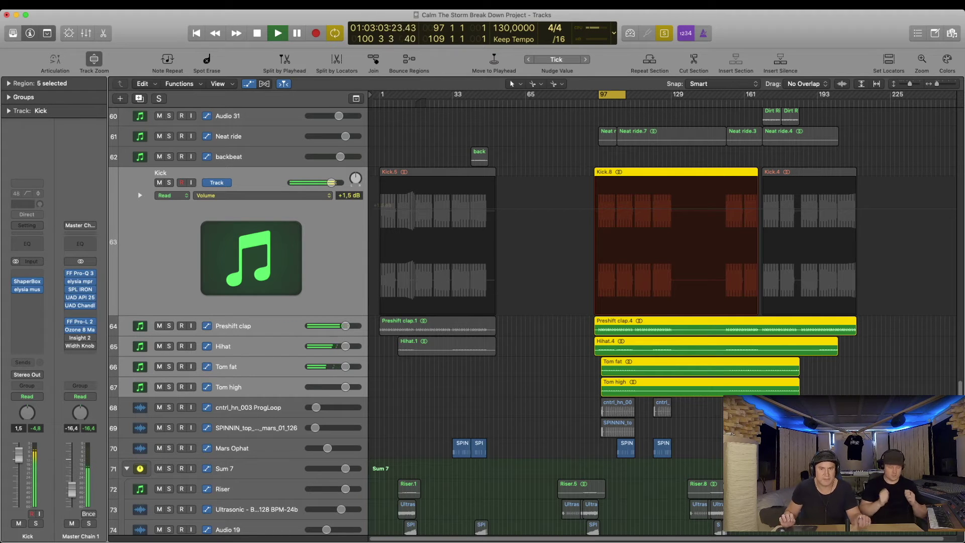
key("z")
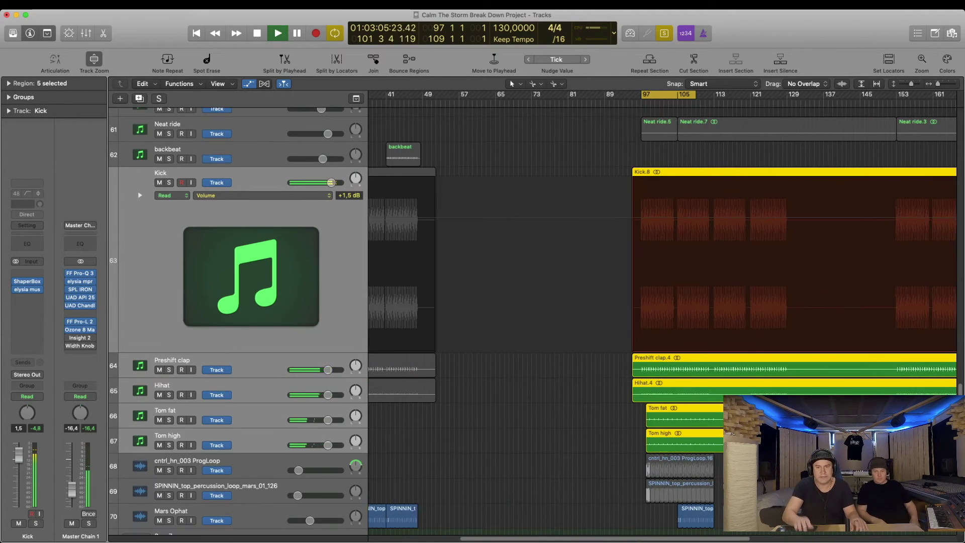
left_click_drag(620, 464, 648, 493)
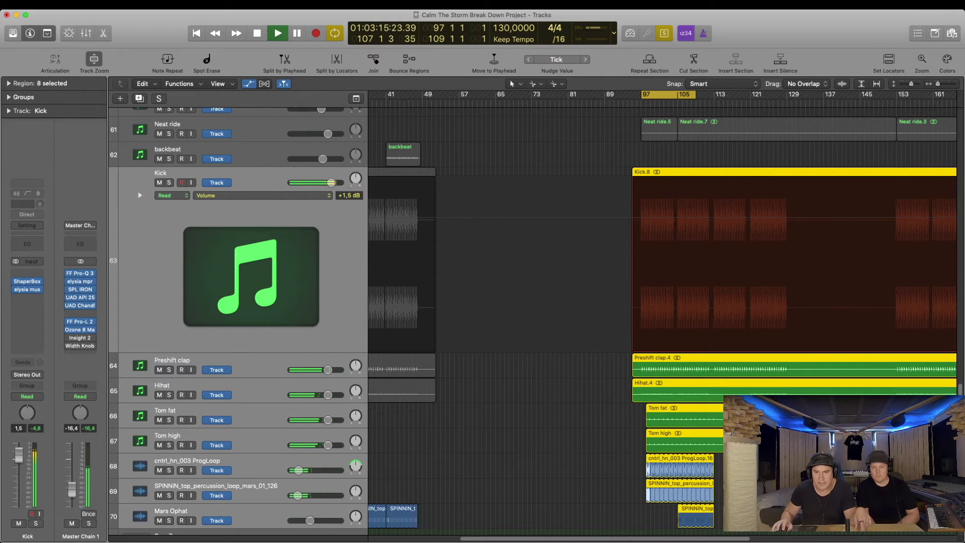
- Add the Neat ride.5, Neat ride.7 and three Snare regions at the drop to the soloed selection
scroll(402, 312, "up", 5)
scroll(619, 302, "up", 1)
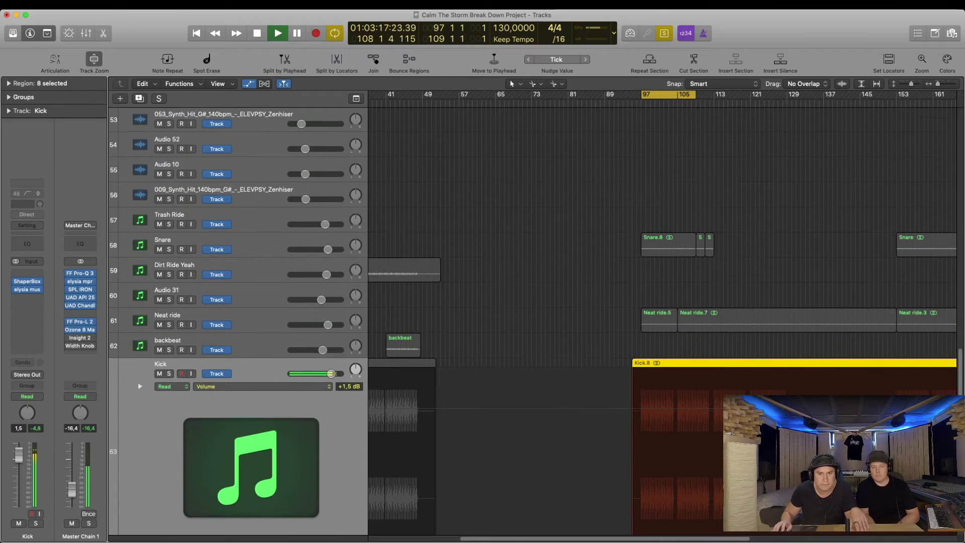
left_click_drag(620, 295, 707, 323)
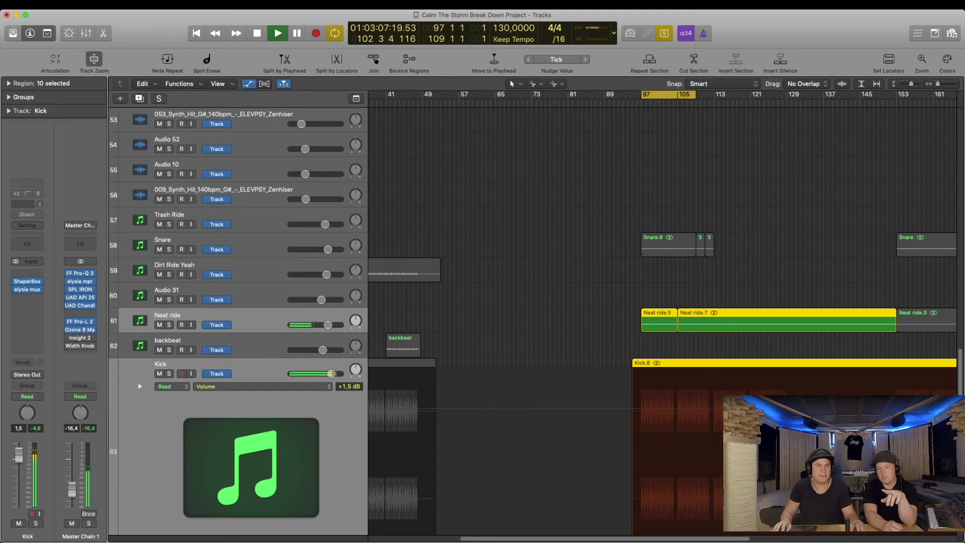
left_click_drag(629, 222, 715, 256)
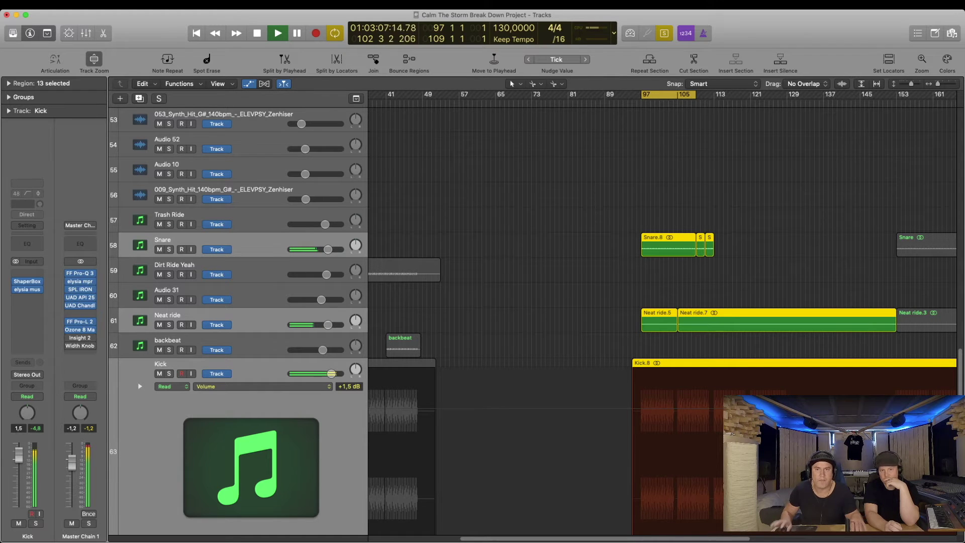
- Add the Melbourne Drop & Verse and Knarzly Drop.1 regions to the soloed drums
scroll(543, 311, "up", 12)
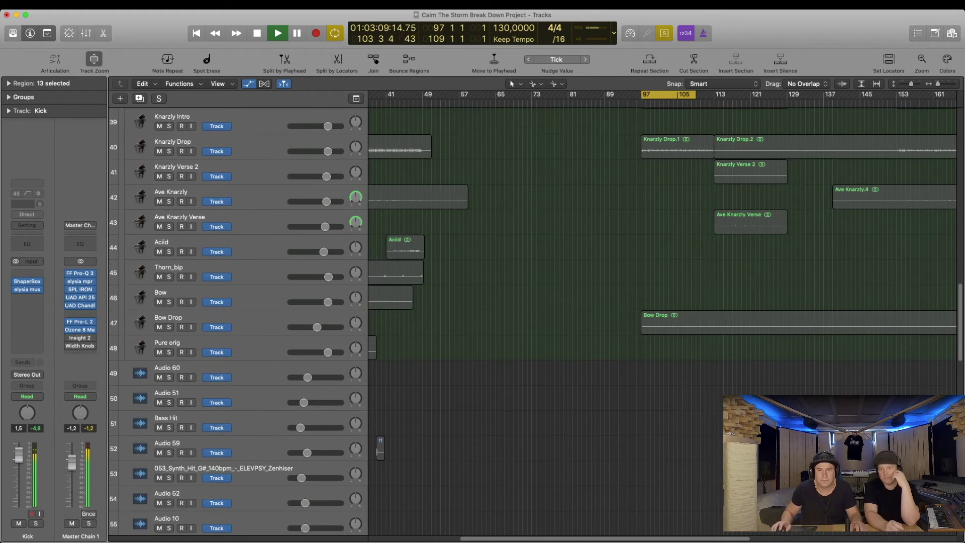
scroll(543, 312, "left", 3)
scroll(662, 322, "up", 5)
left_click_drag(685, 204, 729, 302)
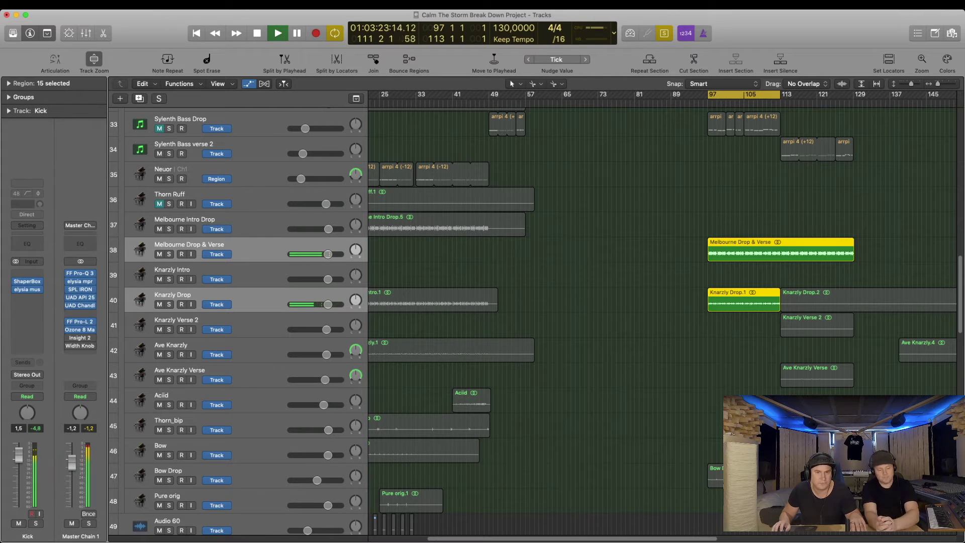
- Add the Main Riff.1, first Verse Chords, Icarus 1.3 and Icarus 3.1 regions to the soloed selection
scroll(402, 322, "up", 5)
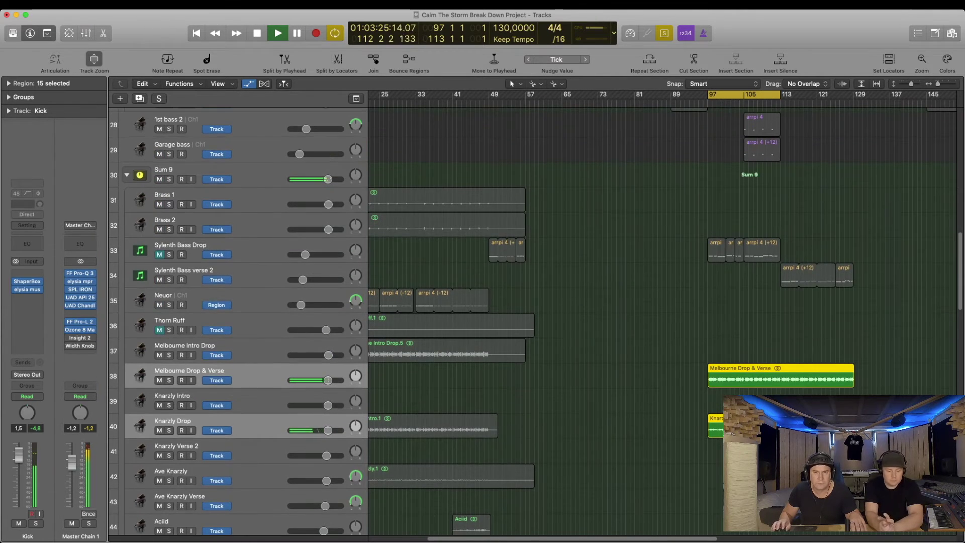
scroll(402, 322, "up", 7)
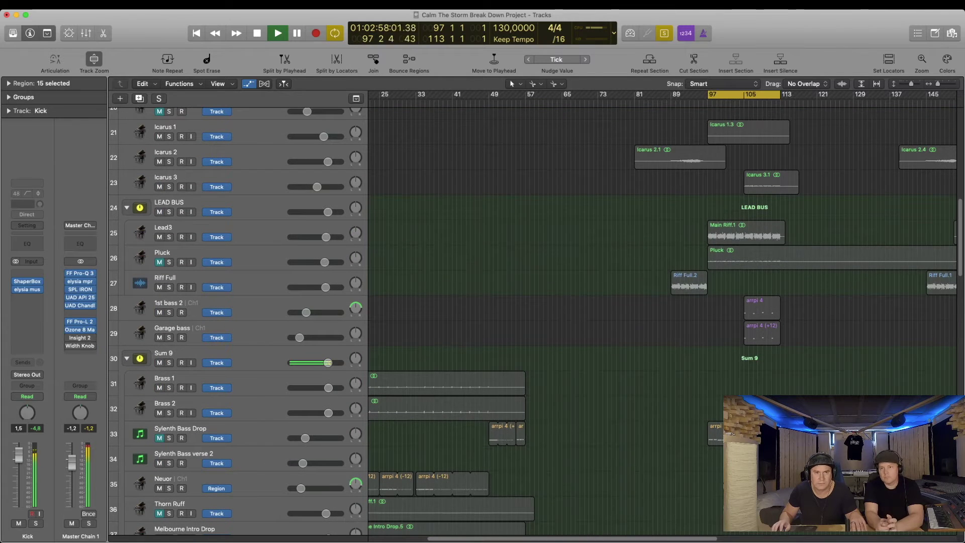
left_click_drag(690, 231, 709, 236)
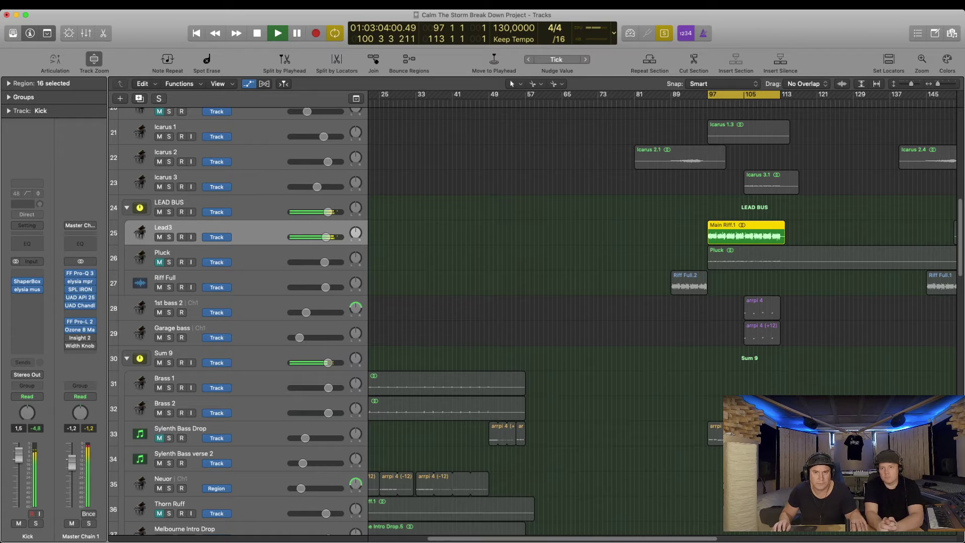
scroll(533, 321, "up", 8)
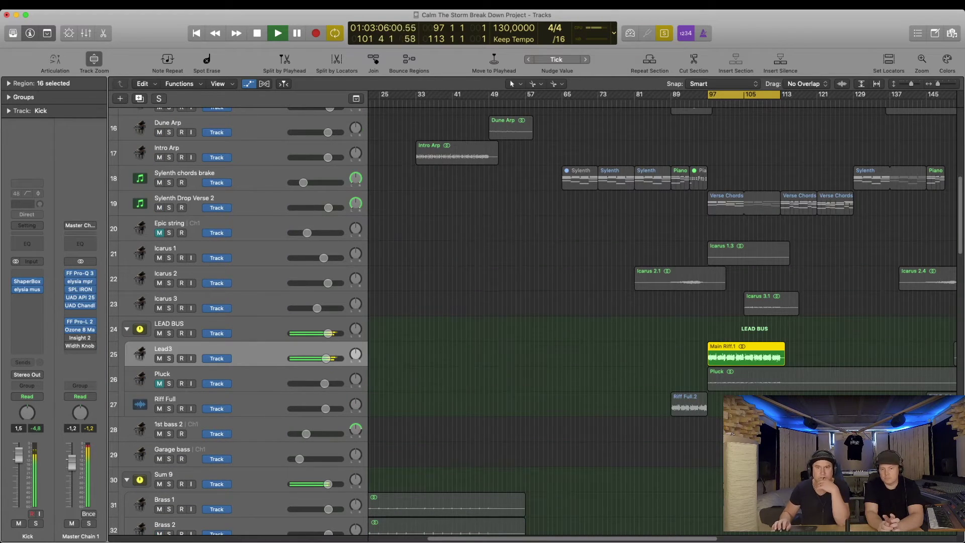
left_click(744, 274, "shift")
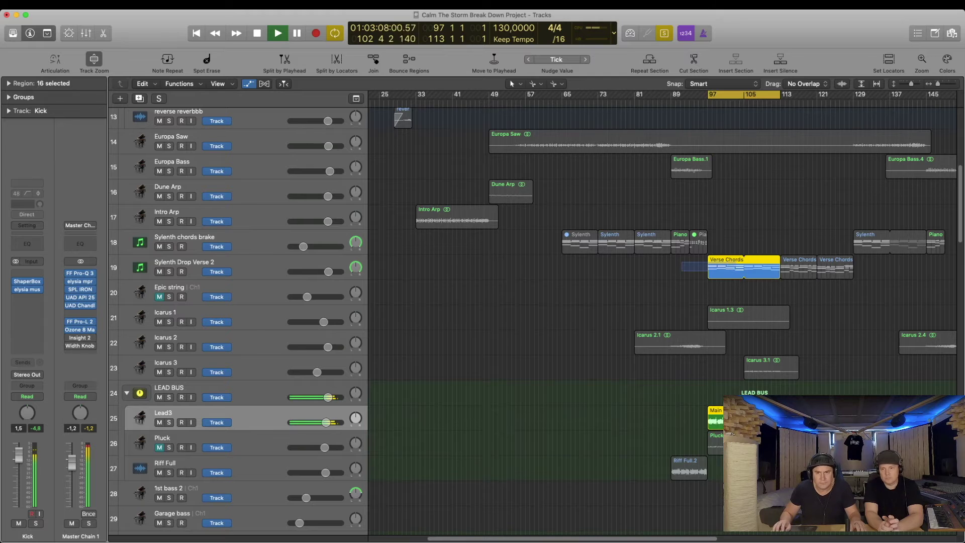
left_click(744, 322, "shift")
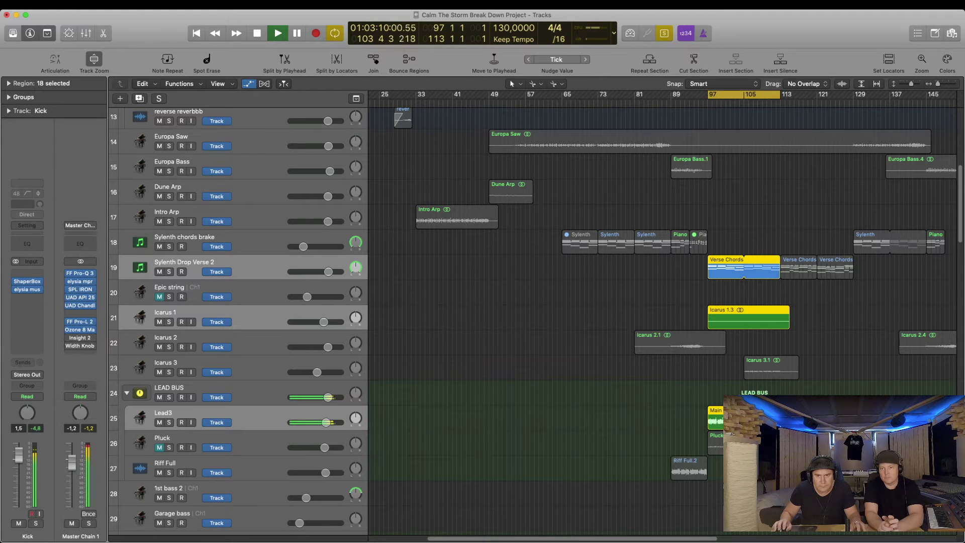
left_click(754, 371, "shift")
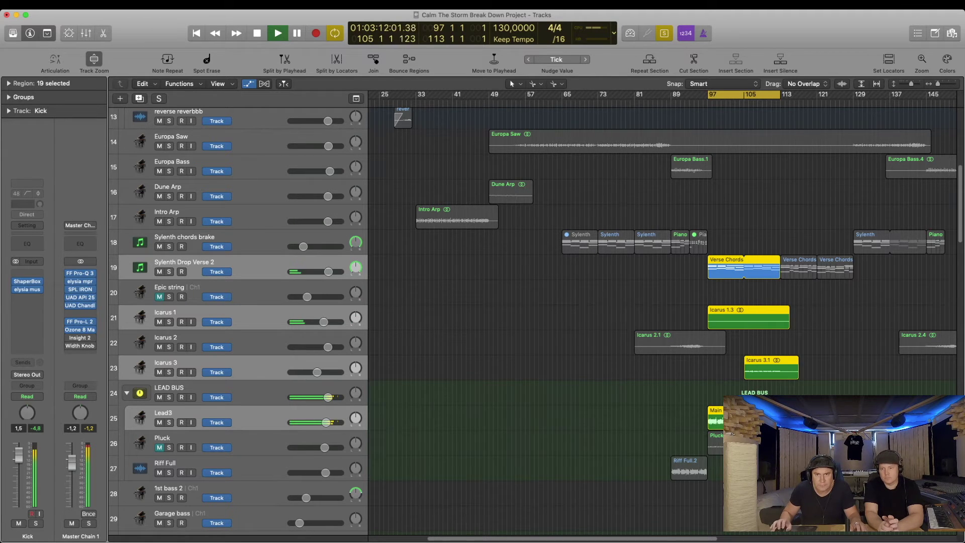
- Check the vocal tracks, then add the 1st bass 2 and Garage bass arrpi regions and Bow Drop to the solo
scroll(654, 322, "up", 10)
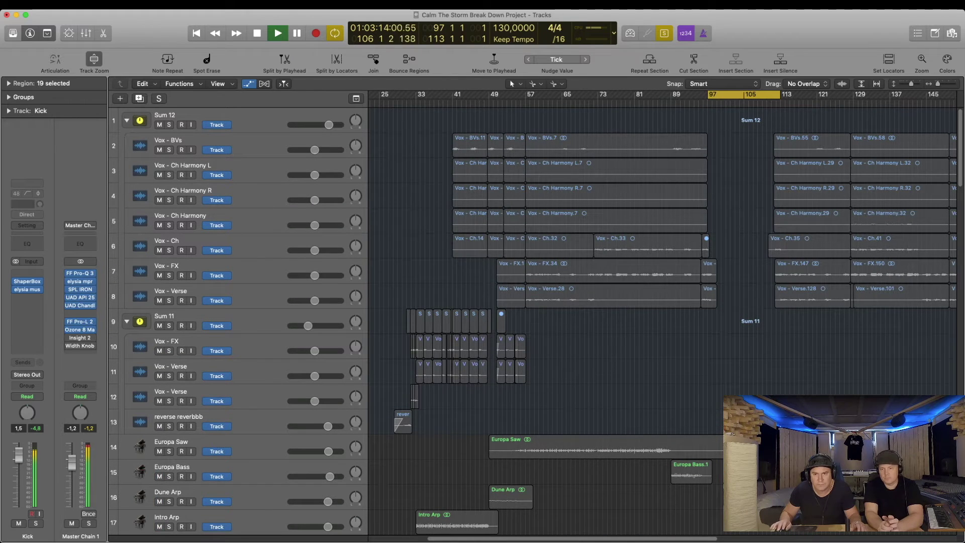
scroll(654, 321, "down", 6)
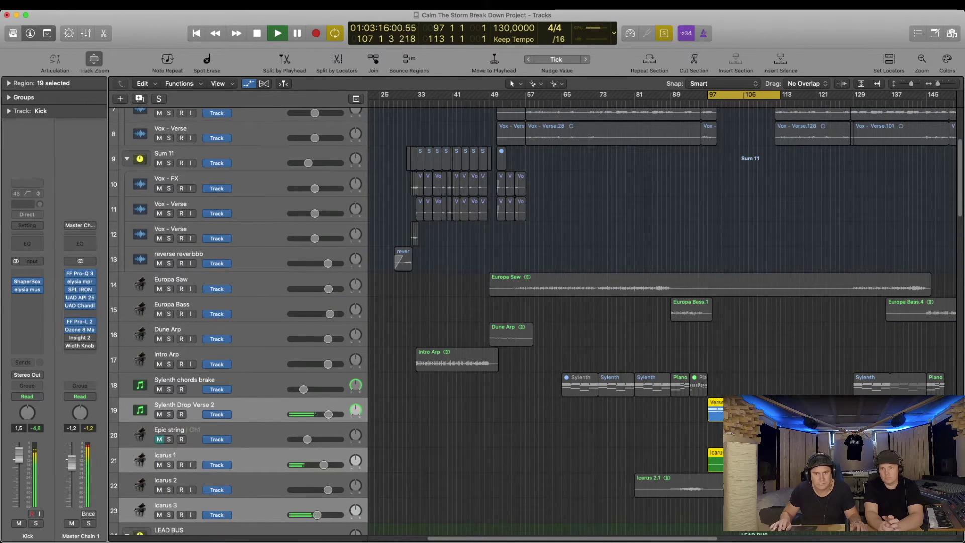
scroll(654, 322, "down", 14)
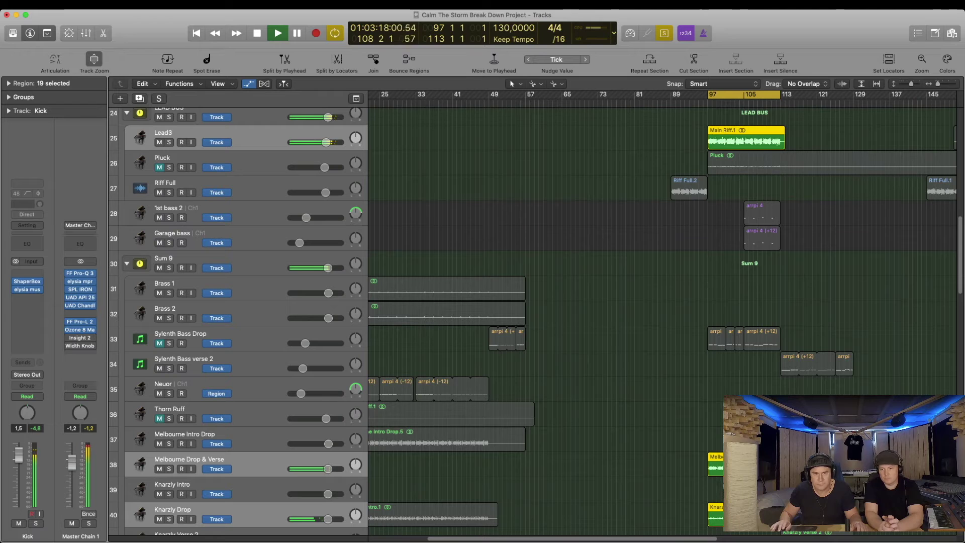
left_click_drag(720, 217, 772, 243)
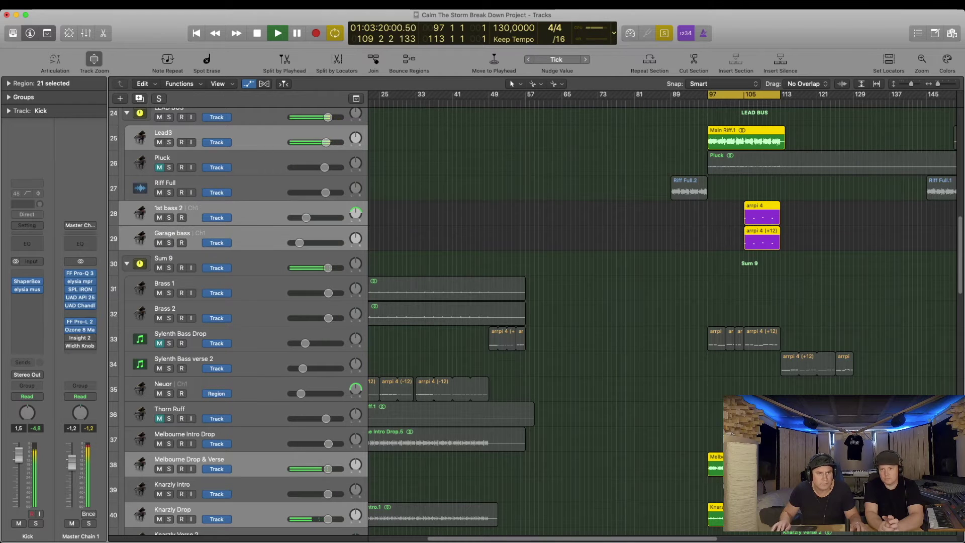
scroll(533, 322, "down", 5)
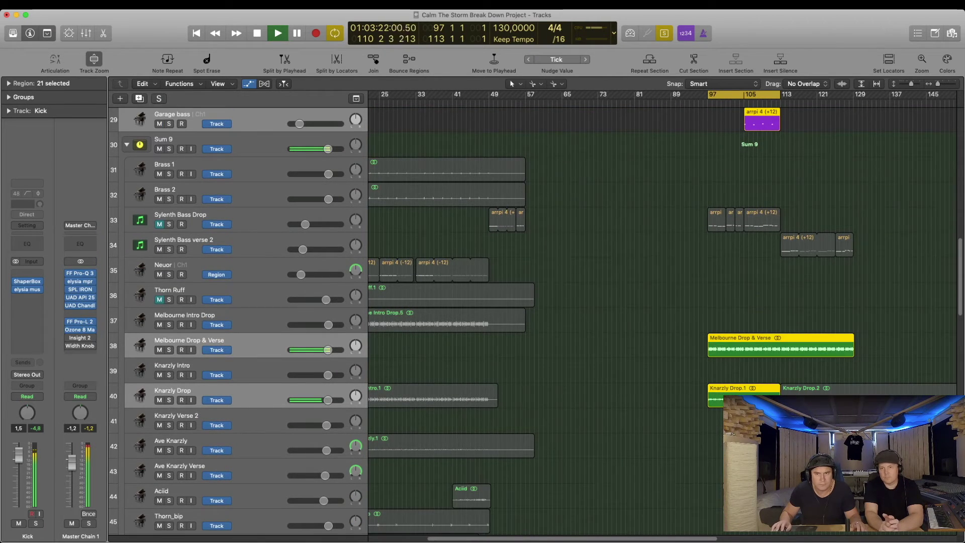
scroll(734, 262, "down", 12)
left_click(734, 254, "shift")
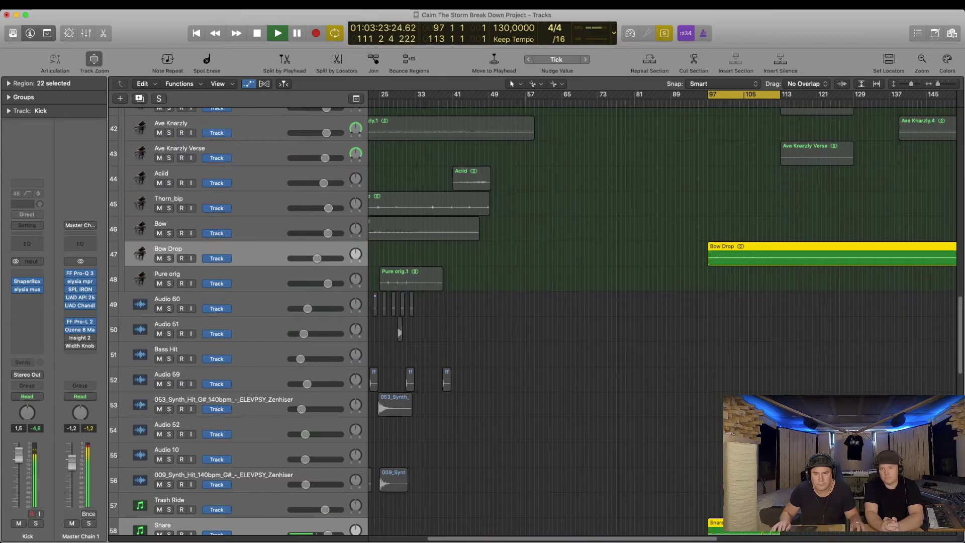
- Add the riser, uplifter, crash, clap, Large Hall and 06_IntroClaps regions around the drop to the soloed selection
scroll(532, 322, "down", 20)
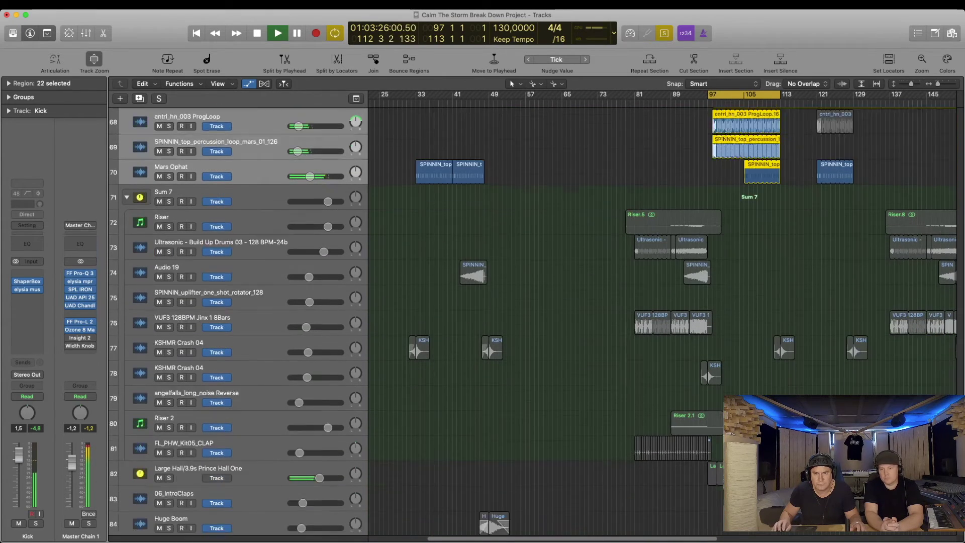
scroll(533, 322, "down", 2)
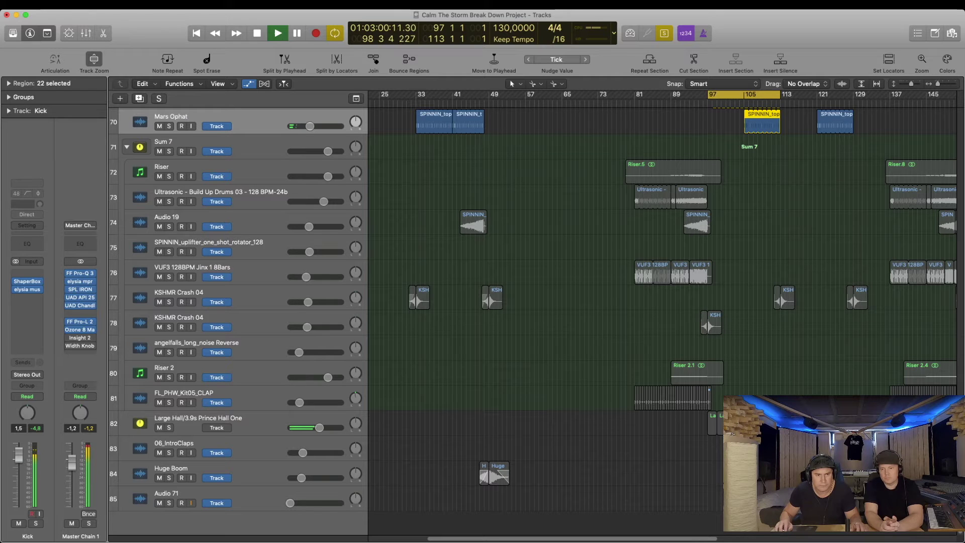
left_click(262, 424, "shift")
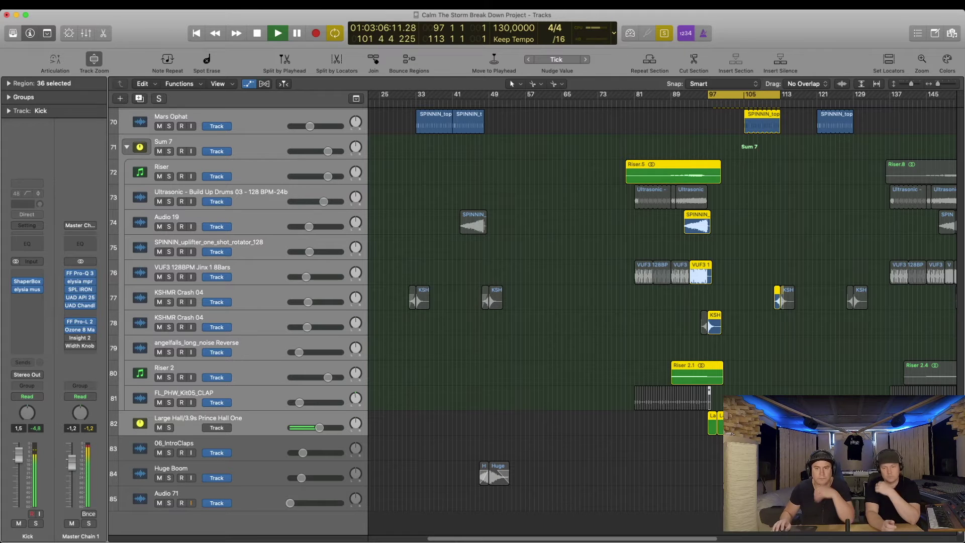
left_click(745, 449, "shift")
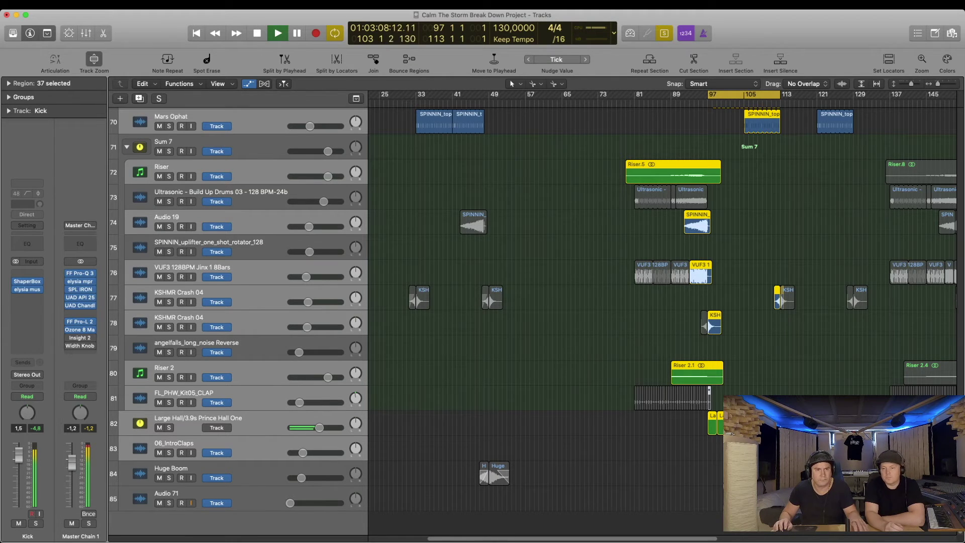
- Return to the Kick track, show the mixer, stop playback and deselect all regions
scroll(545, 322, "up", 15)
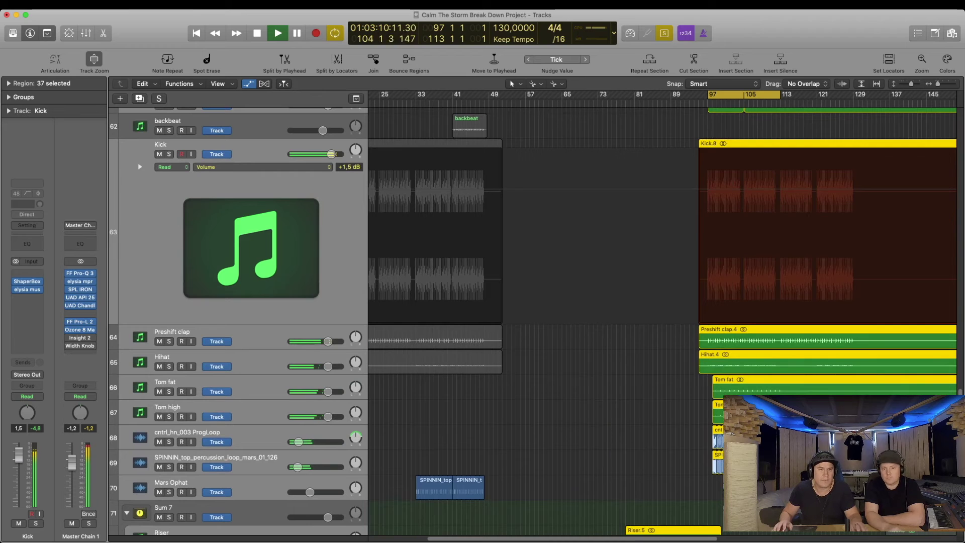
key("x")
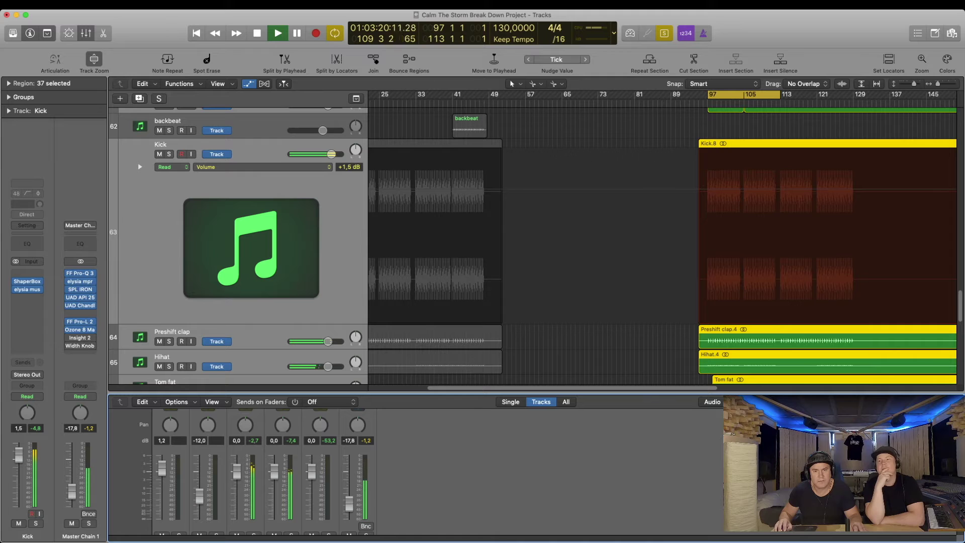
key("space")
key("shift+d")
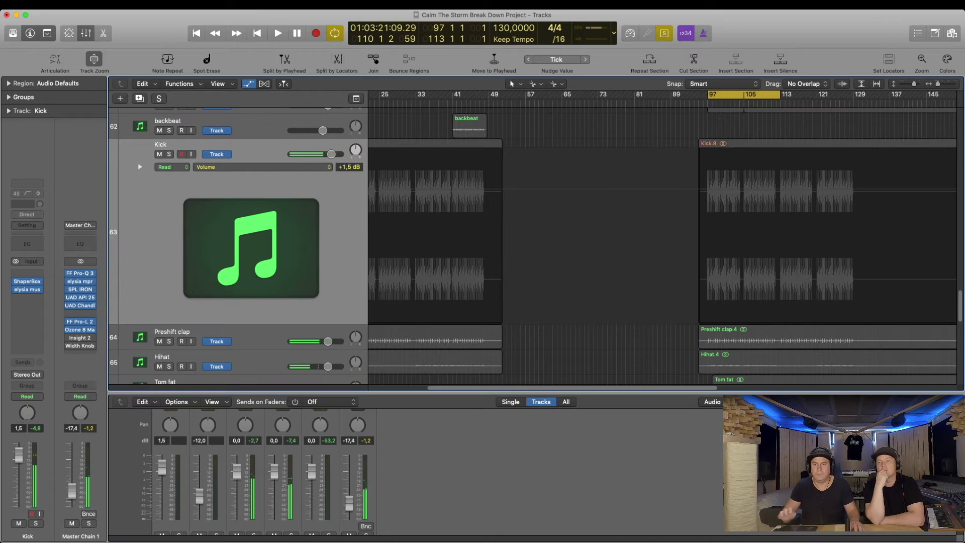
- Turn off solo, shrink the track rows and zoom out to view the whole song timeline
key("super+Up")
key("super+Up")
key("super+Up")
key("super+Up")
key("super+Up")
key("super+Up")
key("super+Up")
key("ctrl+s")
scroll(533, 246, "up", 3)
scroll(533, 246, "up", 10)
key("super+Left")
key("super+Left")
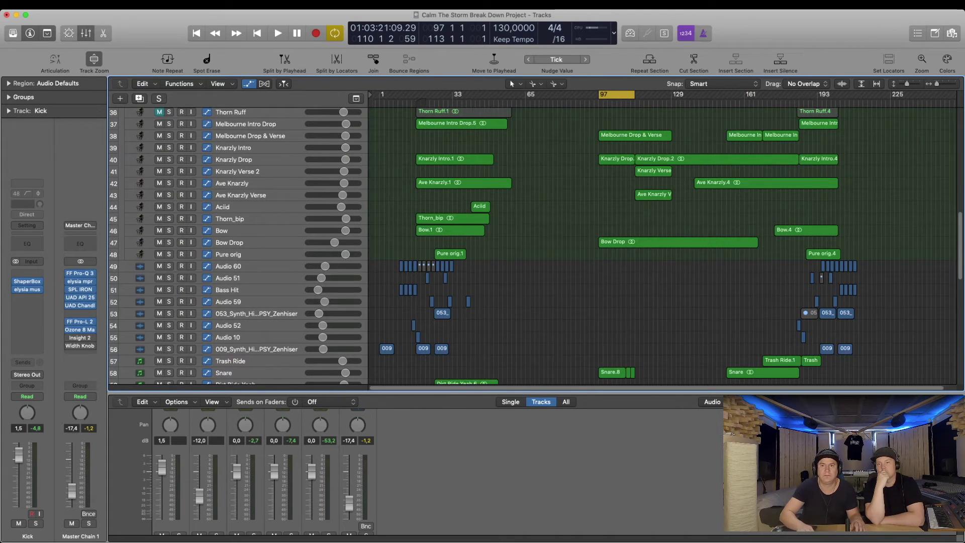
- Compare the Melbourne Intro Drop and Melbourne Drop & Verse tracks, and inspect the Ozone 8 Dy insert on Melbourne Drop & Verse
scroll(533, 247, "up", 5)
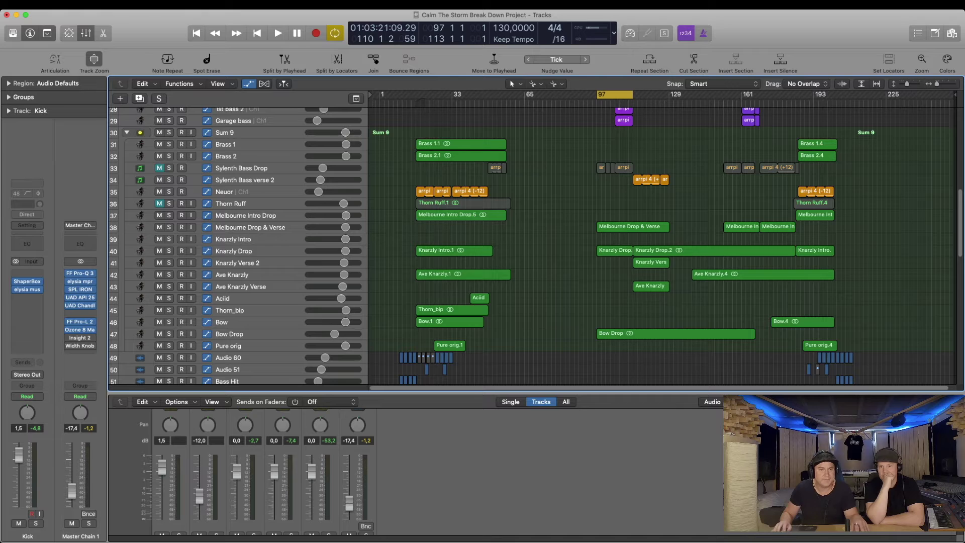
left_click(633, 227)
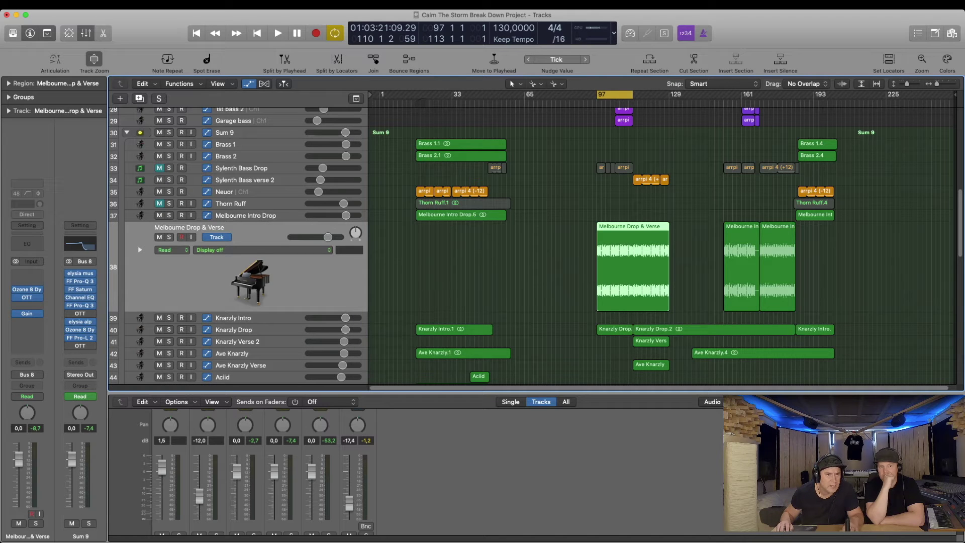
left_click(246, 215)
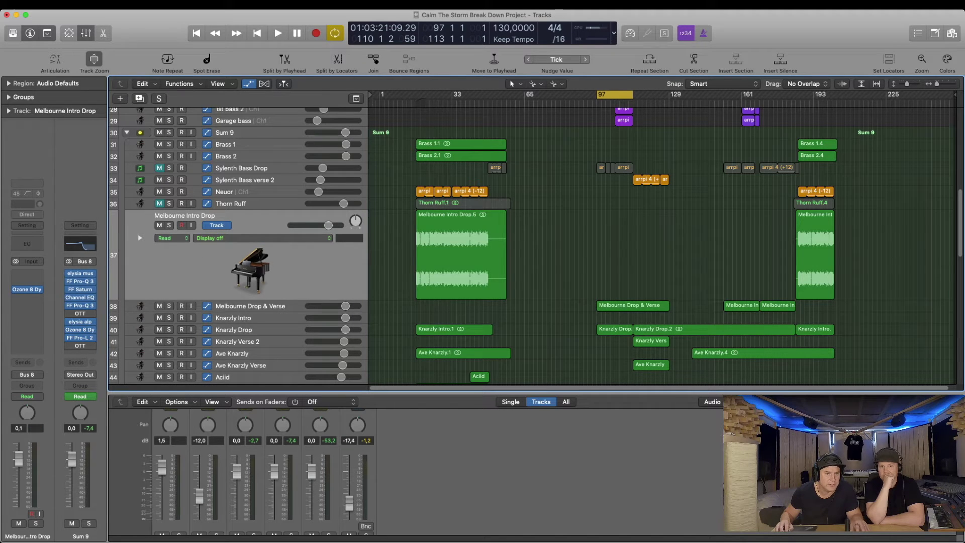
left_click(250, 307)
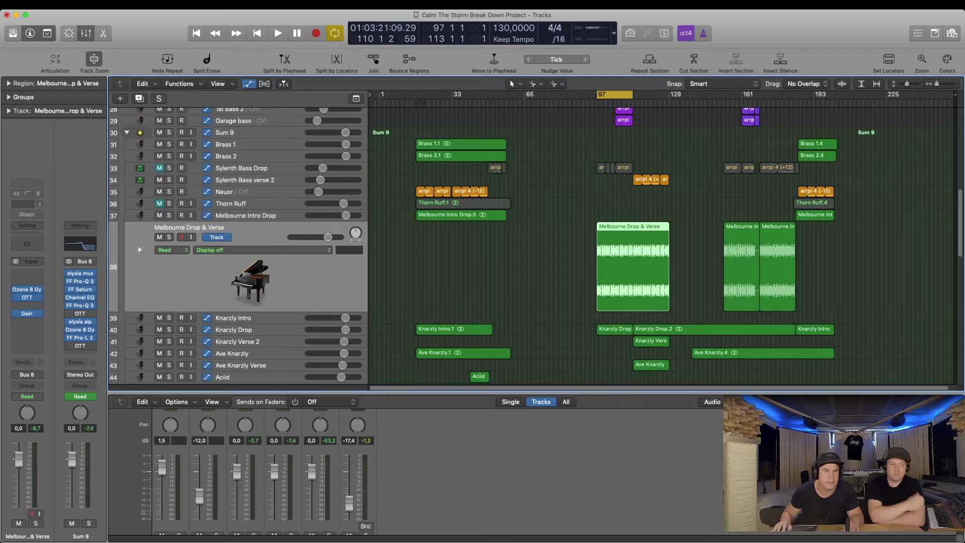
left_click(28, 290)
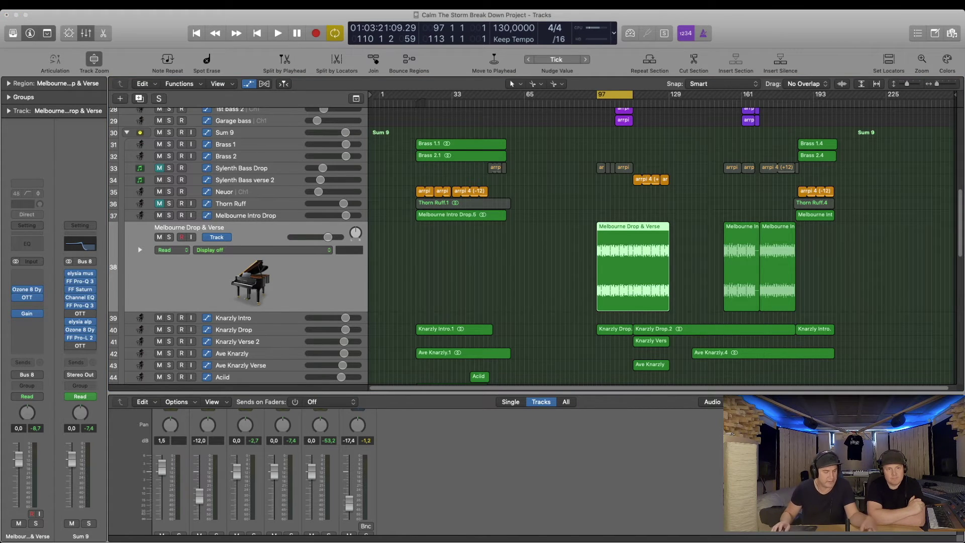
- Play the Melbourne Drop & Verse region in solo and add the first Knarzly Drop region to it
key("ctrl+s")
key("space")
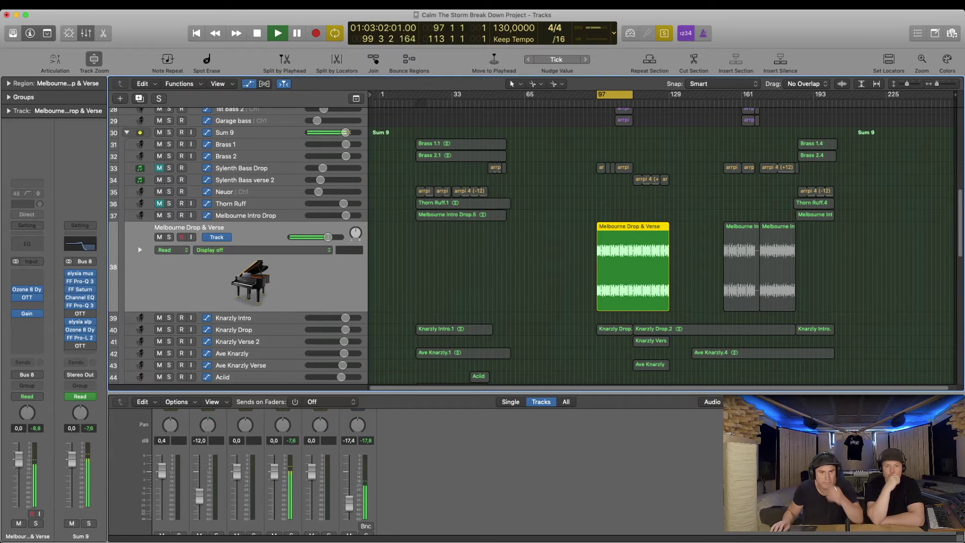
left_click(614, 330, "shift")
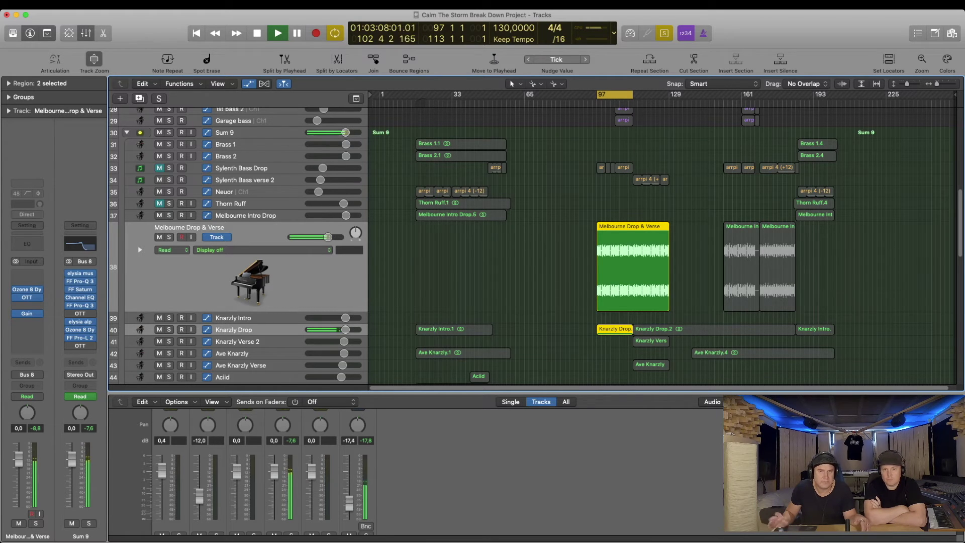
- Solo the Main Riff.1 region on the Lead3 track in place of the previous regions and enlarge it
scroll(533, 247, "up", 6)
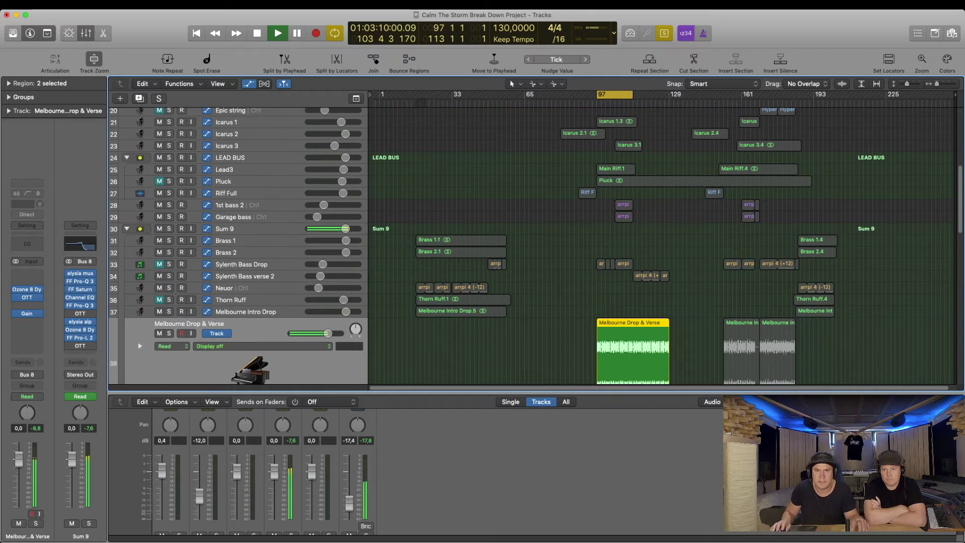
scroll(533, 246, "up", 4)
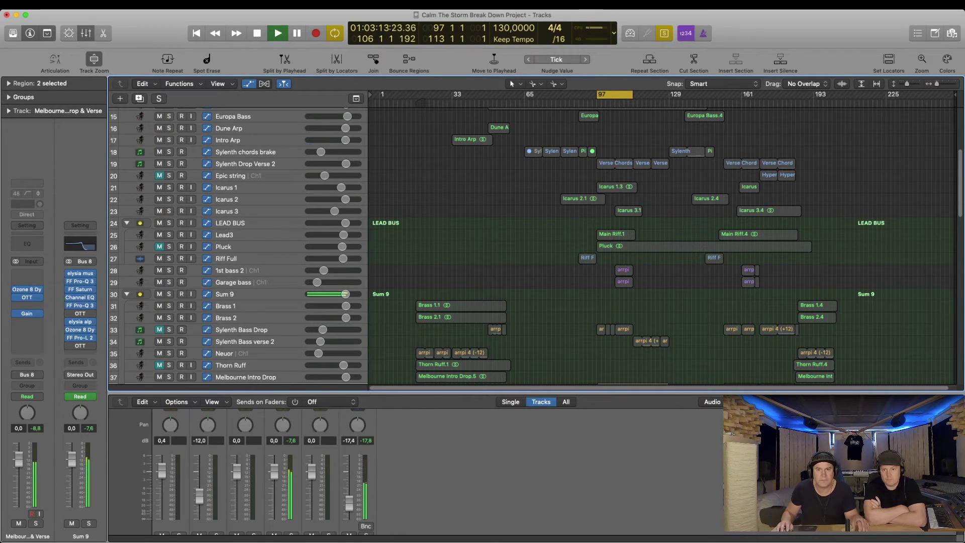
left_click(572, 216)
left_click_drag(572, 215, 676, 284)
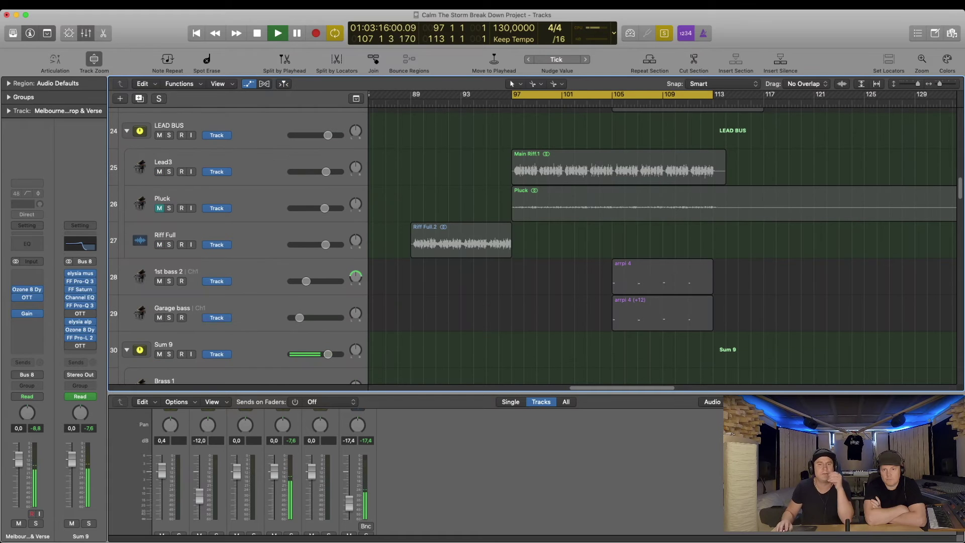
left_click(618, 171)
key("z")
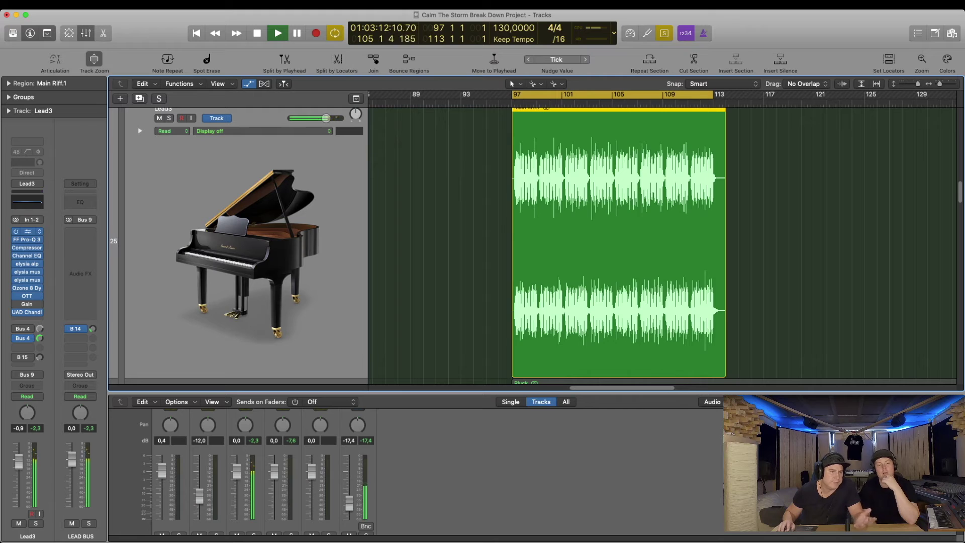
- Inspect the FF Pro-Q 3, Ozone 8 Dy and UAD Chandl inserts on the Lead3 channel
left_click(28, 240)
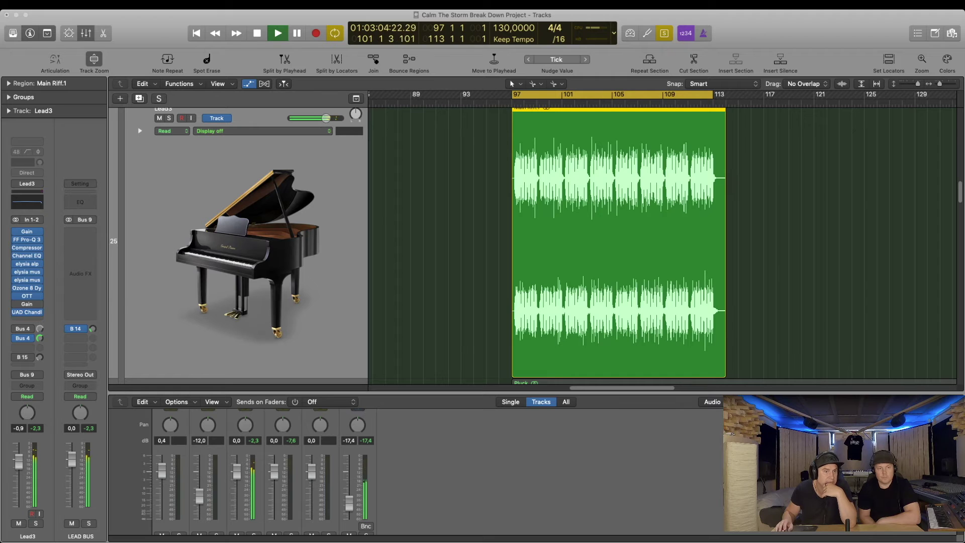
mouse_move(27, 256)
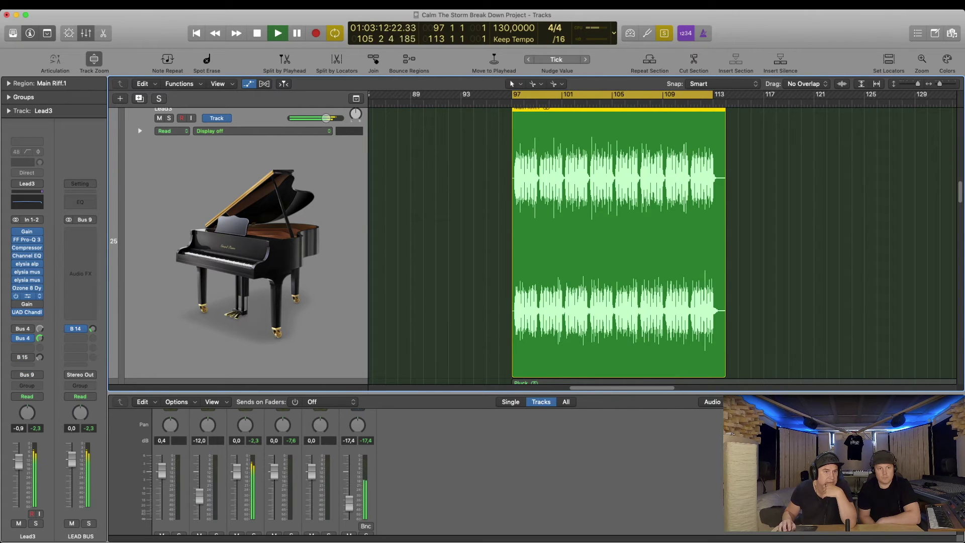
left_click(27, 288)
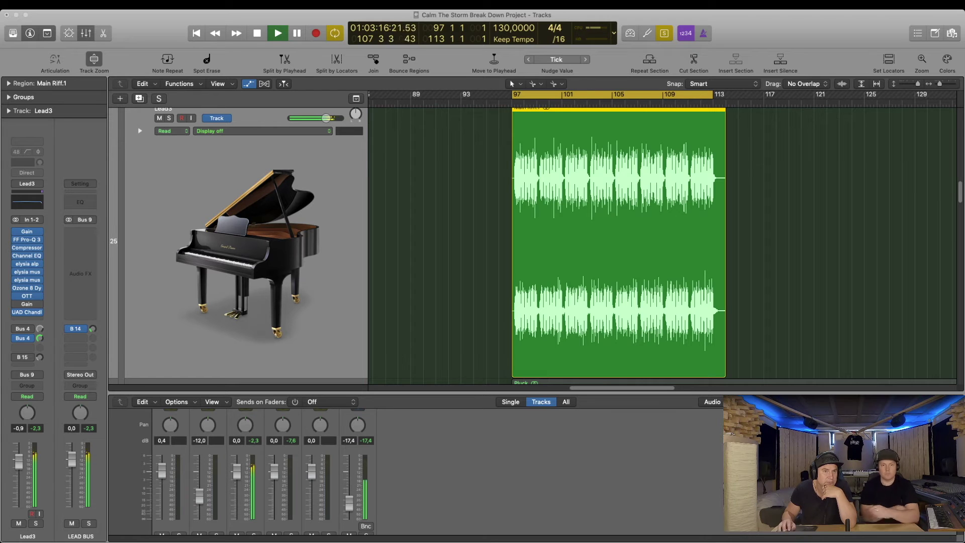
key("super+w")
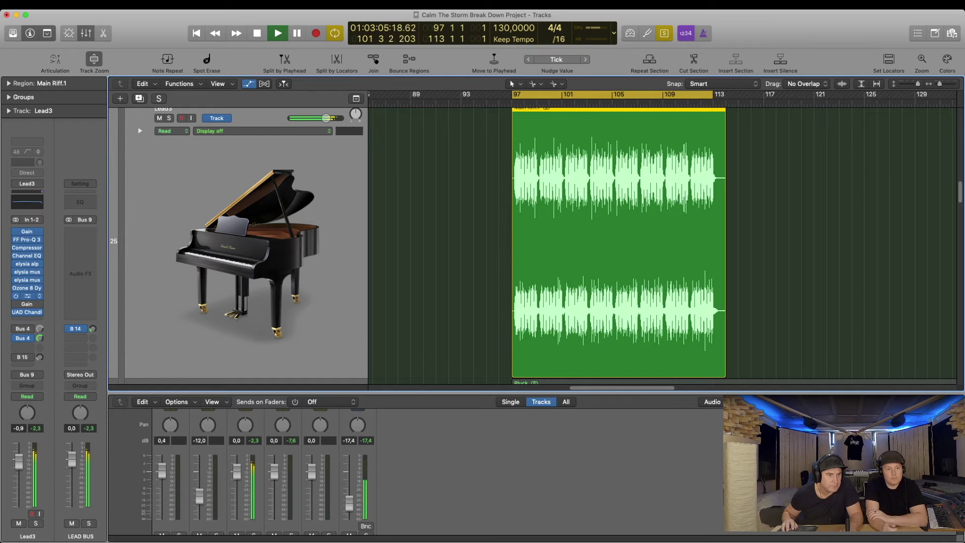
left_click(28, 312)
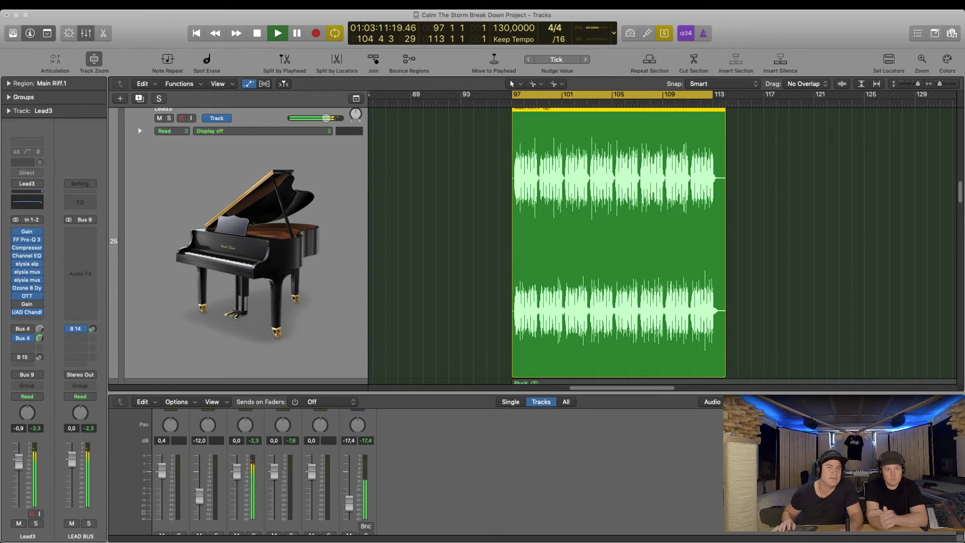
key("super+w")
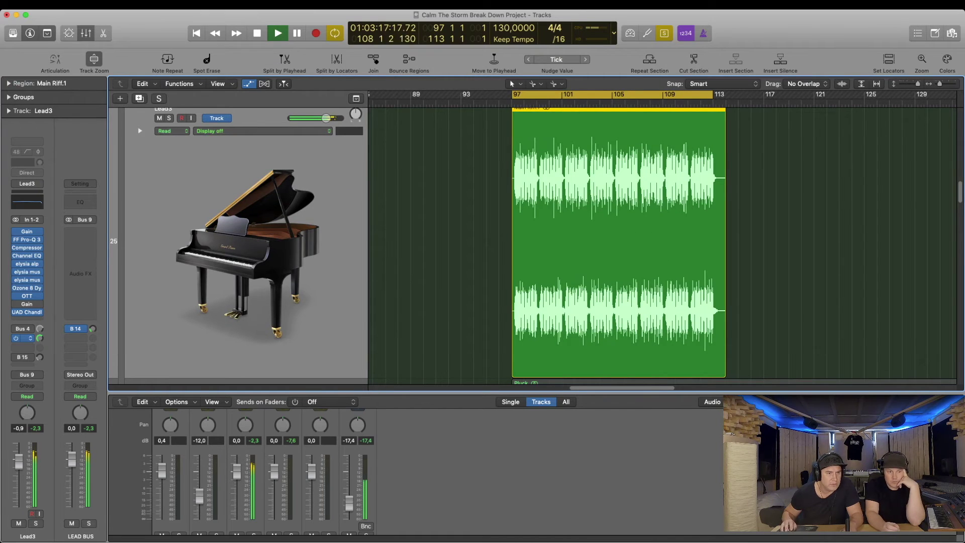
- Show the Bus 4 reverb channel fed by Lead3 and inspect its insert chain, including an FF Pro-C 2 compressor
left_click(23, 338)
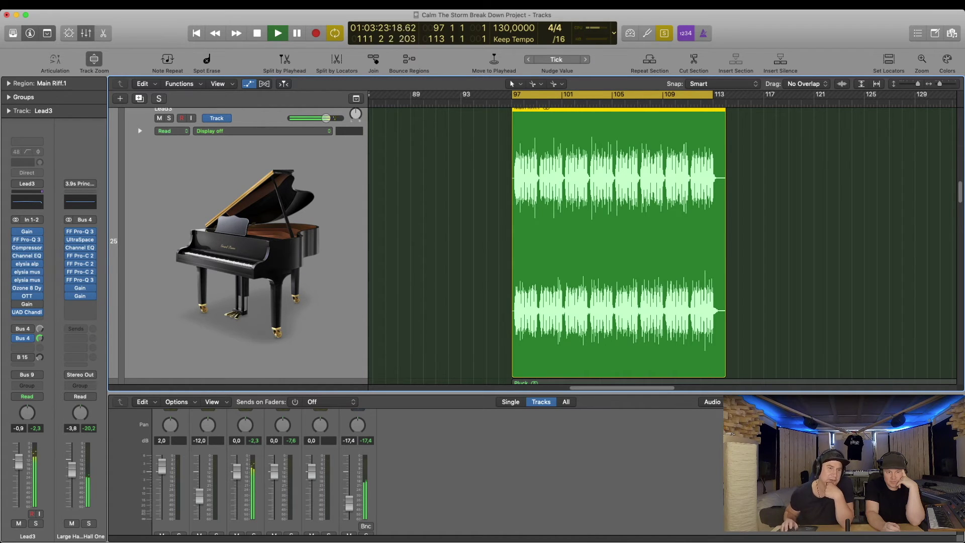
mouse_move(80, 264)
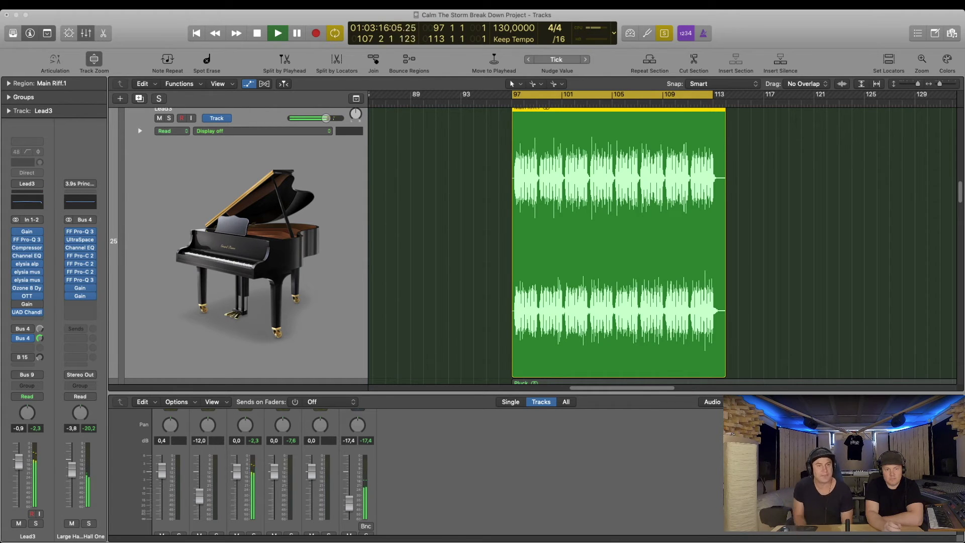
mouse_move(81, 239)
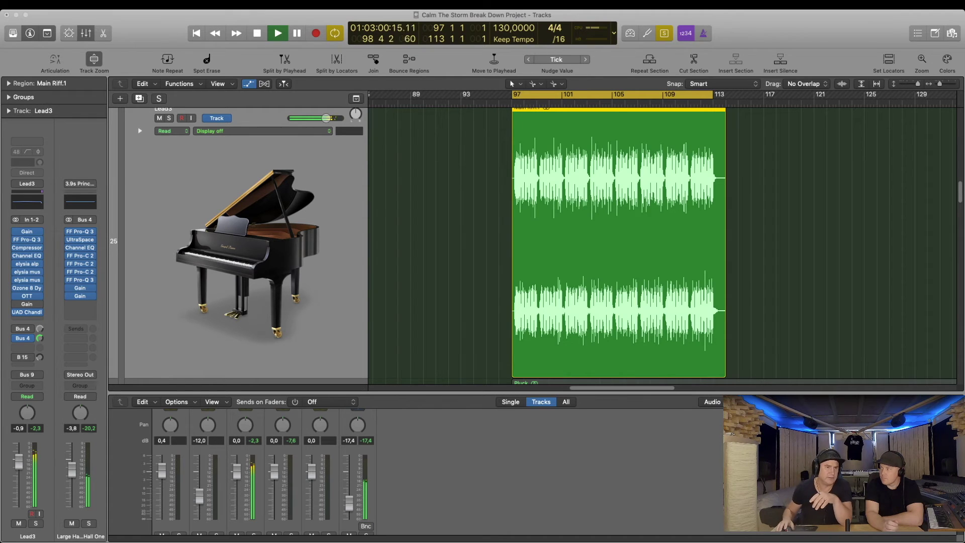
left_click(80, 304)
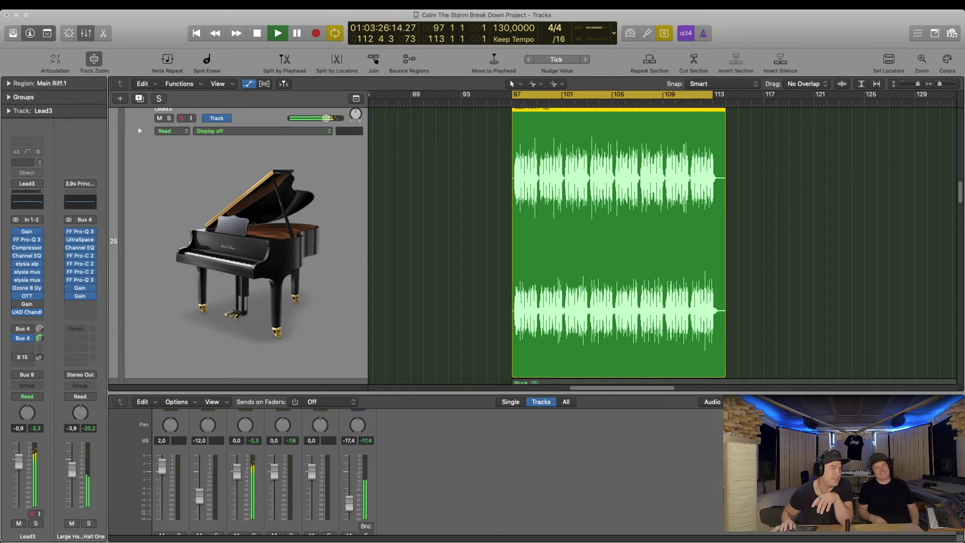
key("Tab")
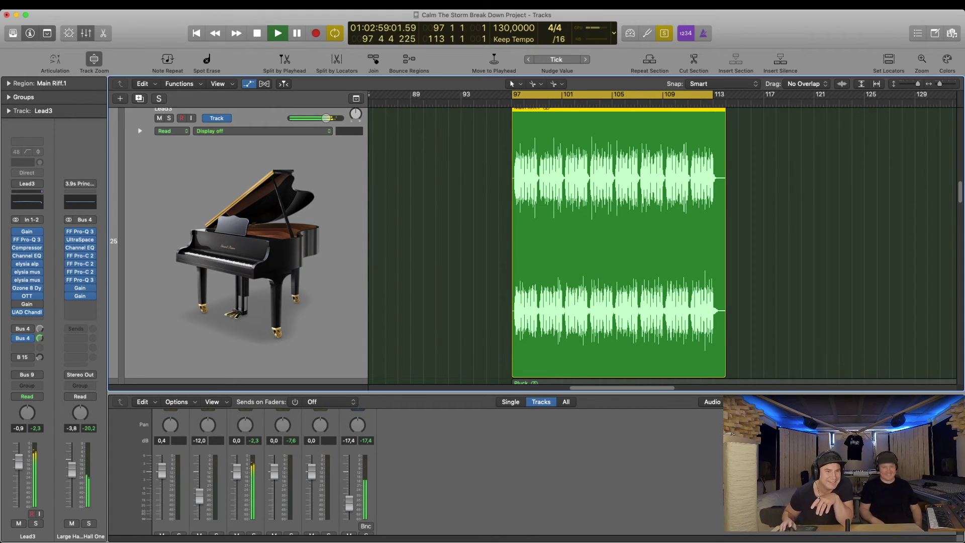
key("super+Tab")
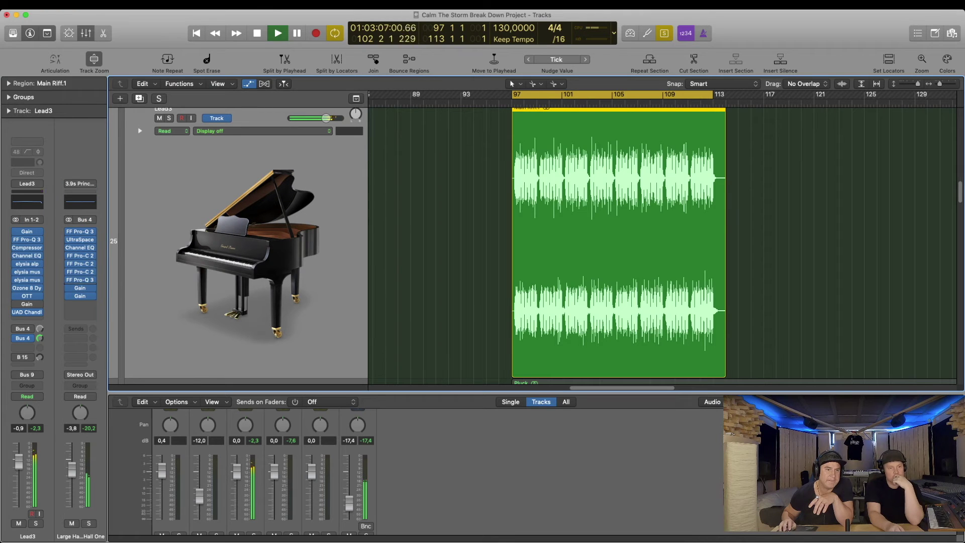
left_click(80, 264)
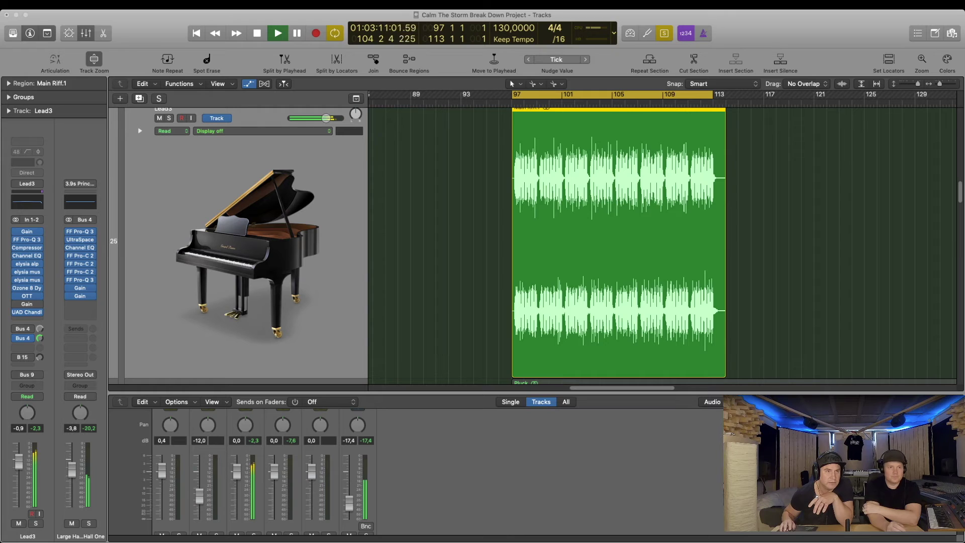
key("super+w")
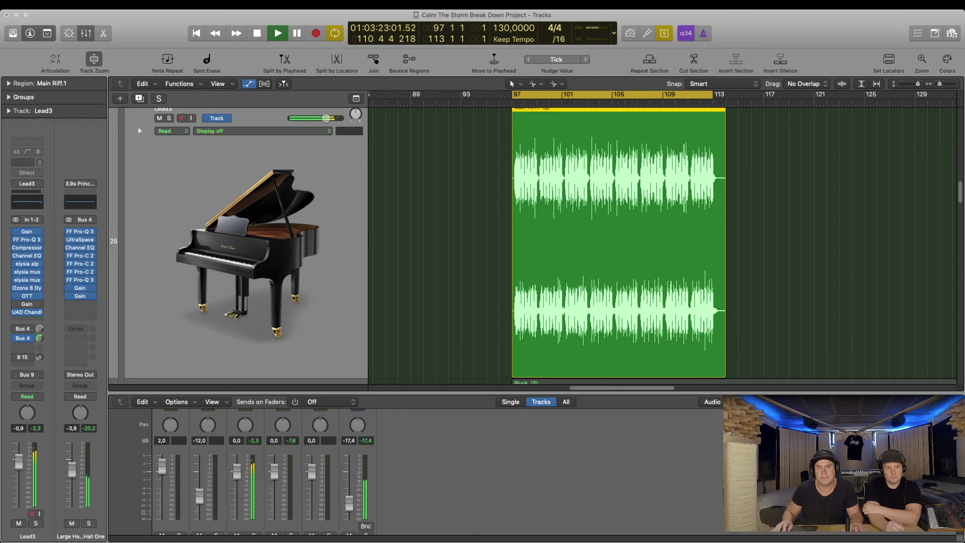
- Look through the synth, bass, drum and percussion tracks that play in the drop section from bar 97 to 113
scroll(653, 247, "up", 3)
scroll(654, 247, "up", 10)
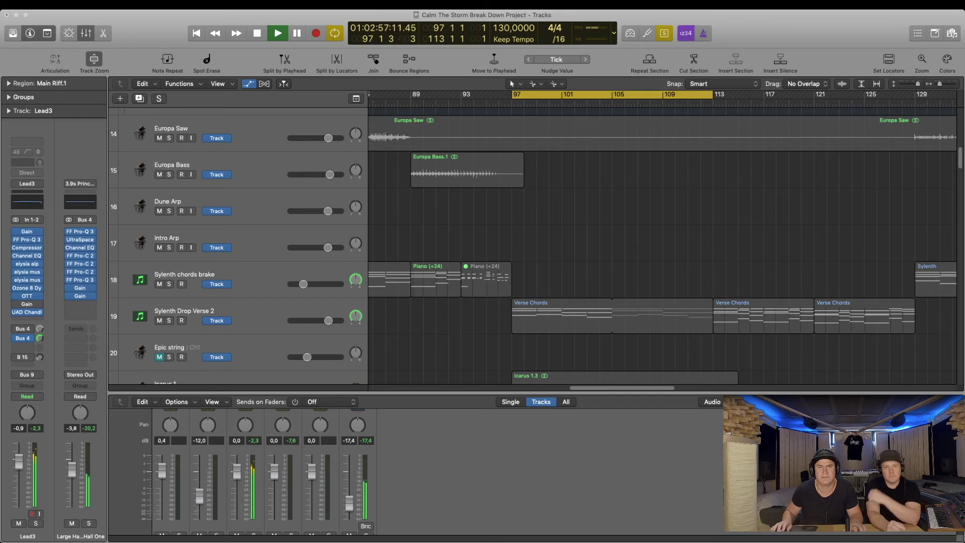
scroll(654, 246, "down", 10)
scroll(654, 246, "down", 6)
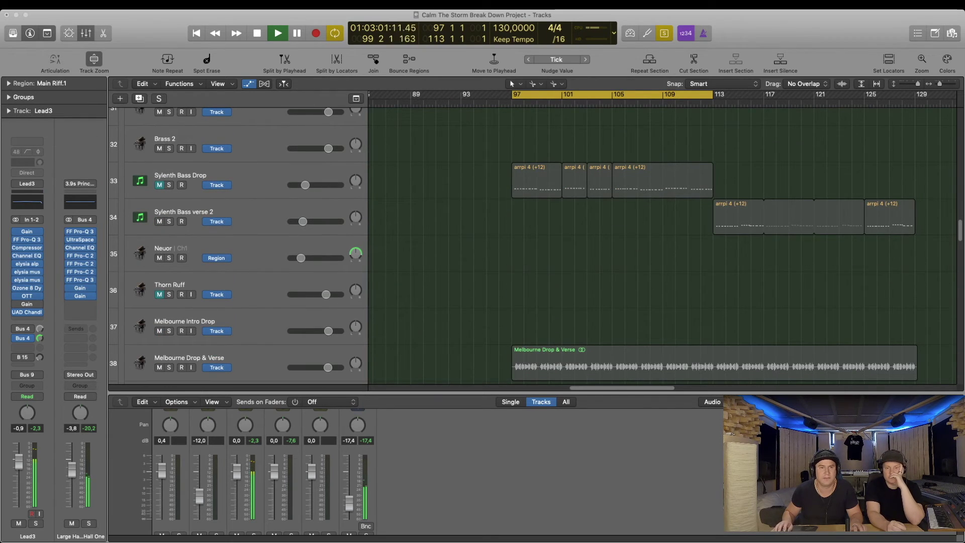
scroll(654, 246, "down", 13)
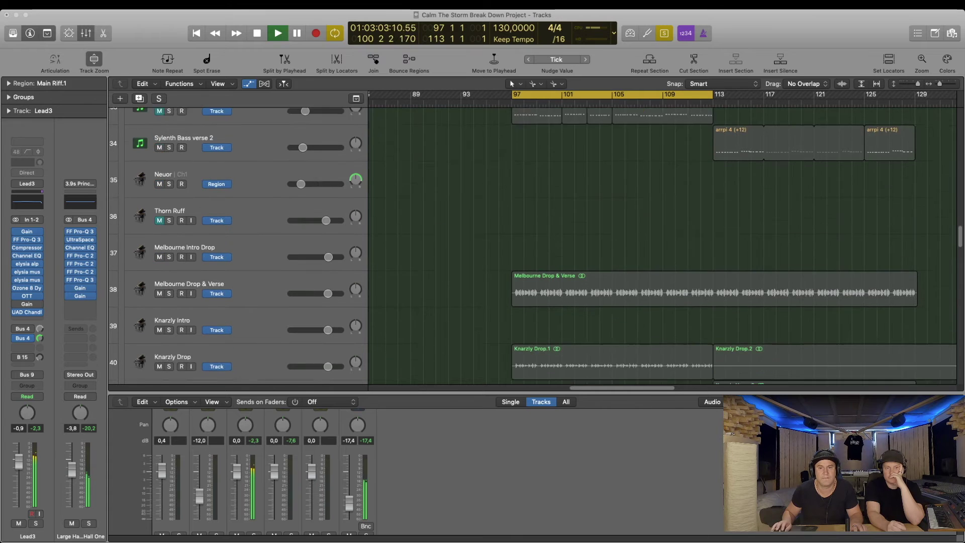
scroll(653, 247, "down", 13)
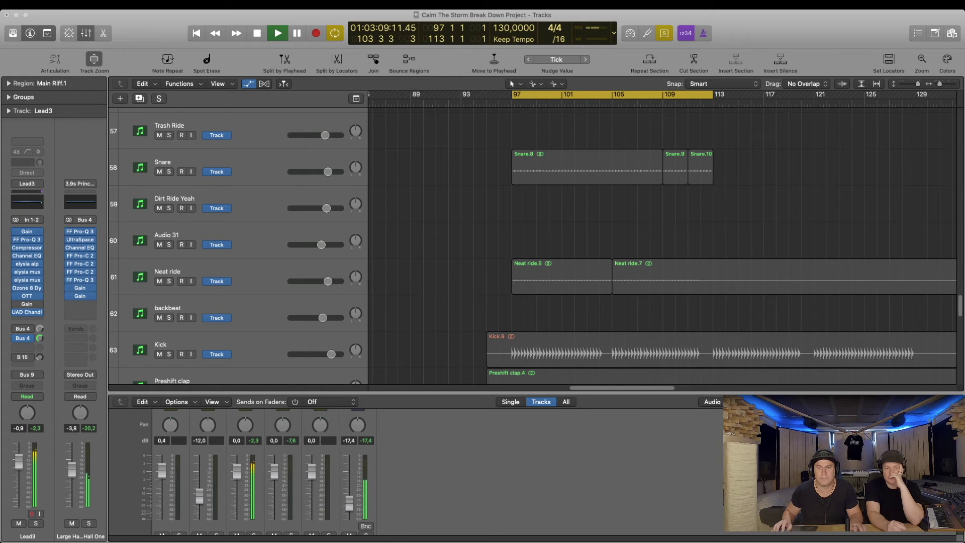
scroll(654, 246, "down", 7)
scroll(654, 246, "down", 2)
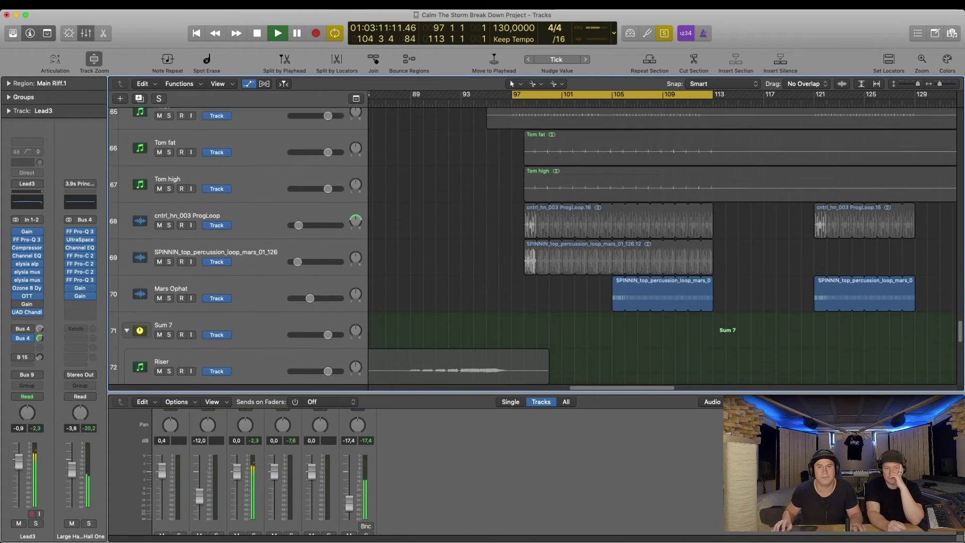
scroll(654, 246, "up", 1)
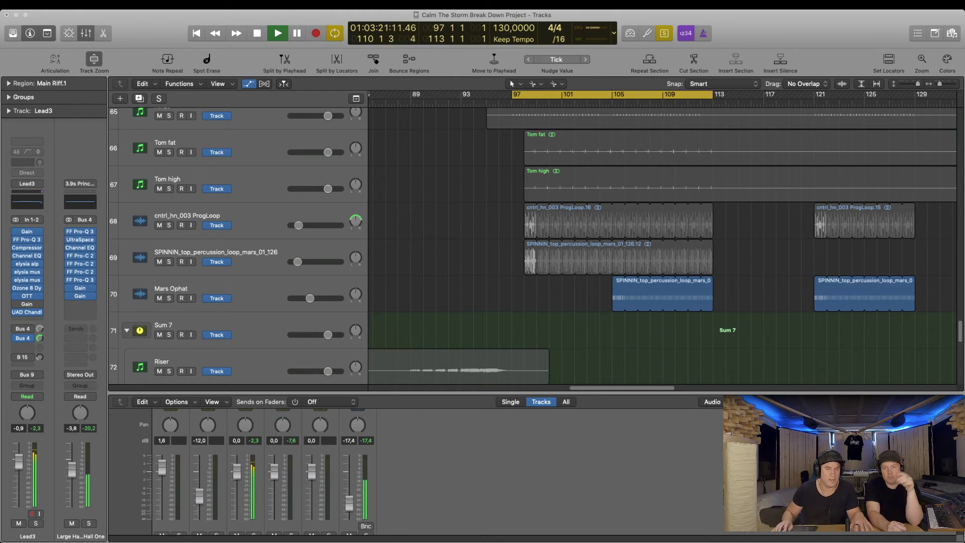
- Turn off solo and restart playback to hear the full mix of the drop
key("ctrl+s")
key("space")
key("space")
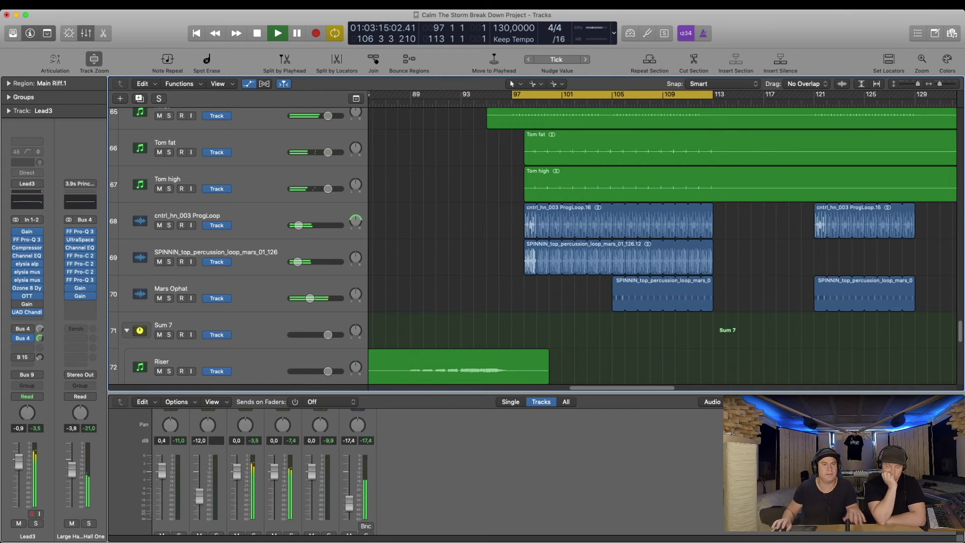
- Shrink the track rows so that the drum and percussion tracks from Kick to Mars Ophat fit in view
scroll(533, 246, "up", 10)
scroll(533, 246, "down", 4)
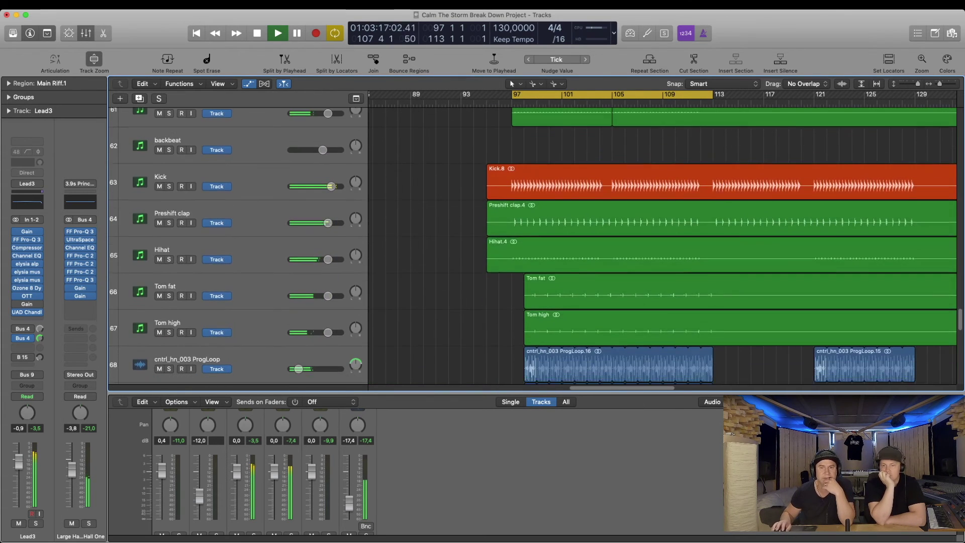
scroll(533, 246, "down", 2)
scroll(533, 246, "down", 2)
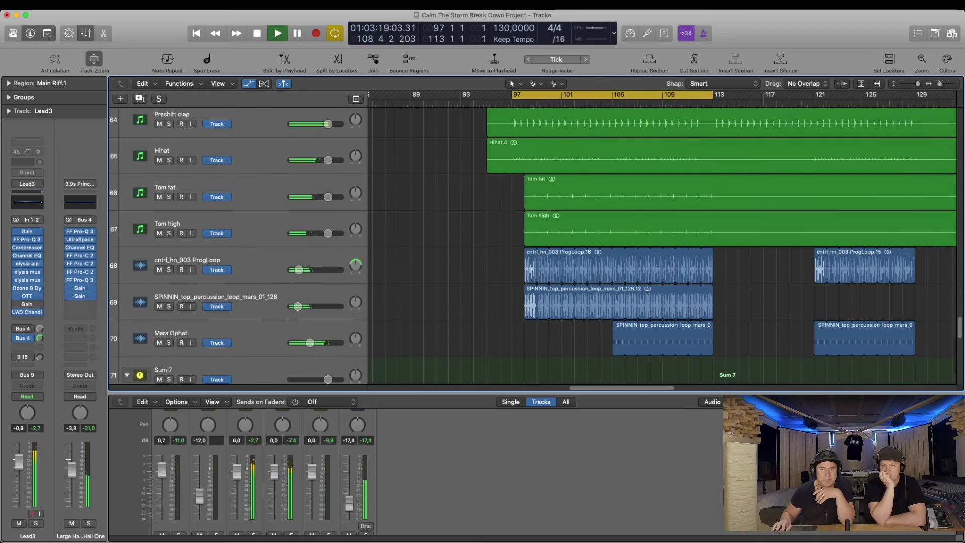
key("super+Up")
key("super+Up")
key("super+Up")
key("super+Up")
key("super+Up")
key("super+Up")
key("super+Up")
key("super+Up")
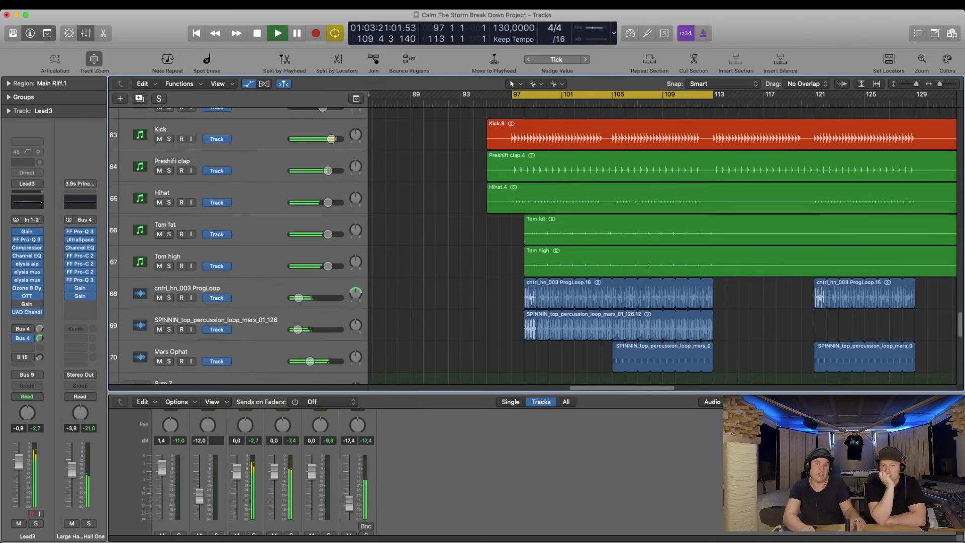
- Zoom out the arrangement and turn off cycle so that playback continues past the drop at bar 113
key("super+Left")
key("super+Left")
key("super+Up")
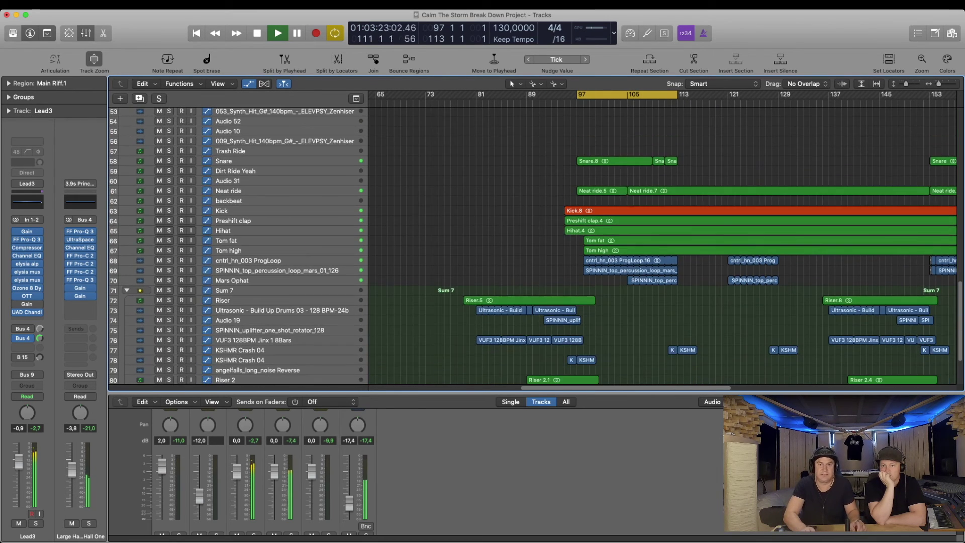
key("c")
scroll(533, 246, "up", 10)
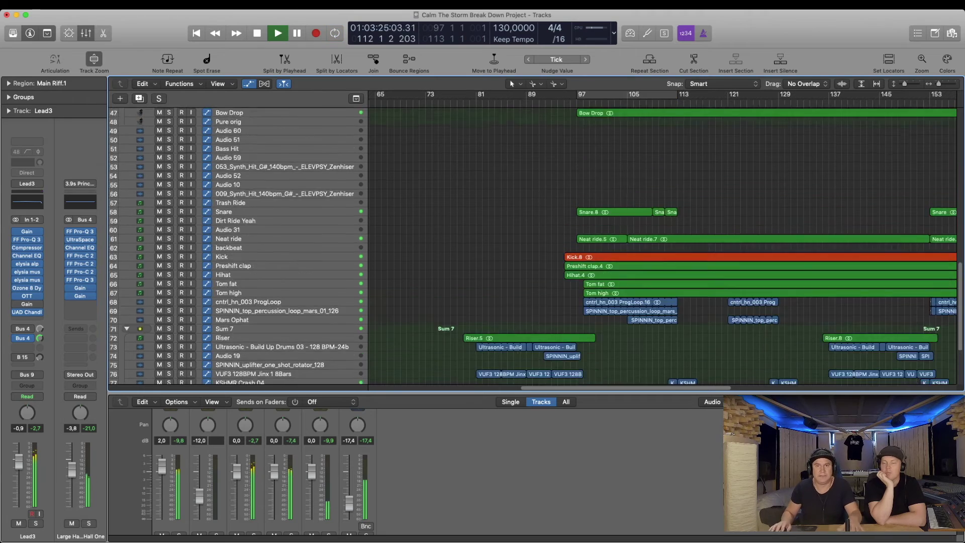
- Look through the lead, Sylenth bass, Melbourne and Knarzly tracks to compare the verse after bar 113 with the other sections
scroll(535, 246, "down", 10)
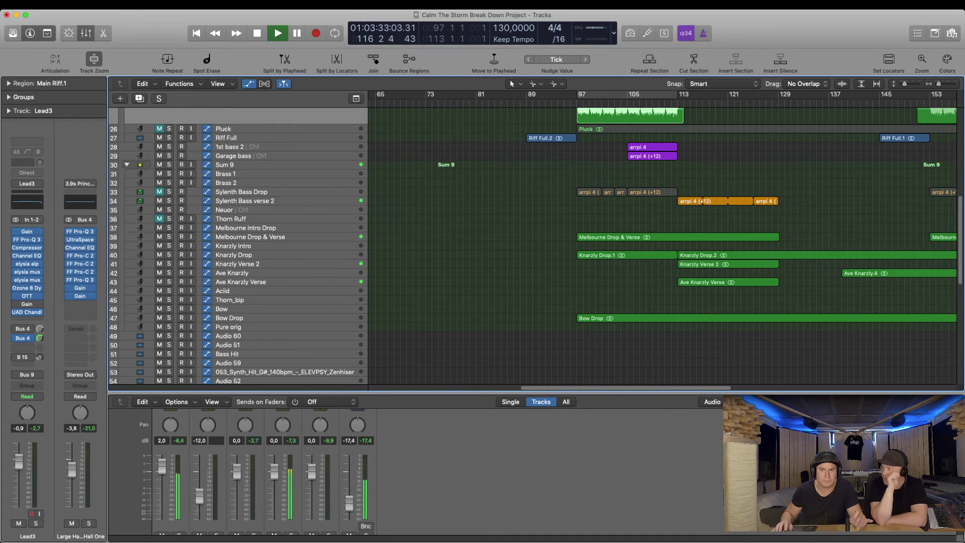
scroll(536, 246, "up", 5)
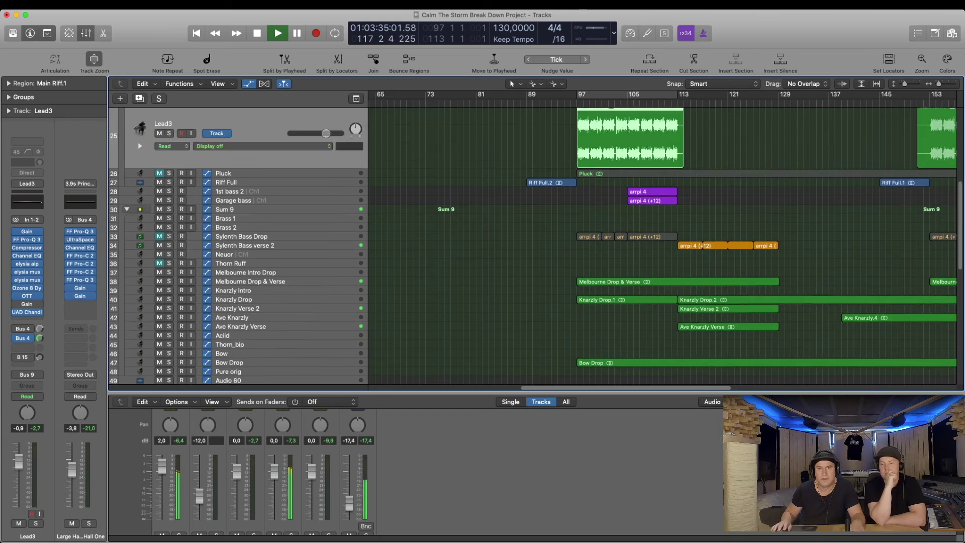
scroll(536, 246, "down", 10)
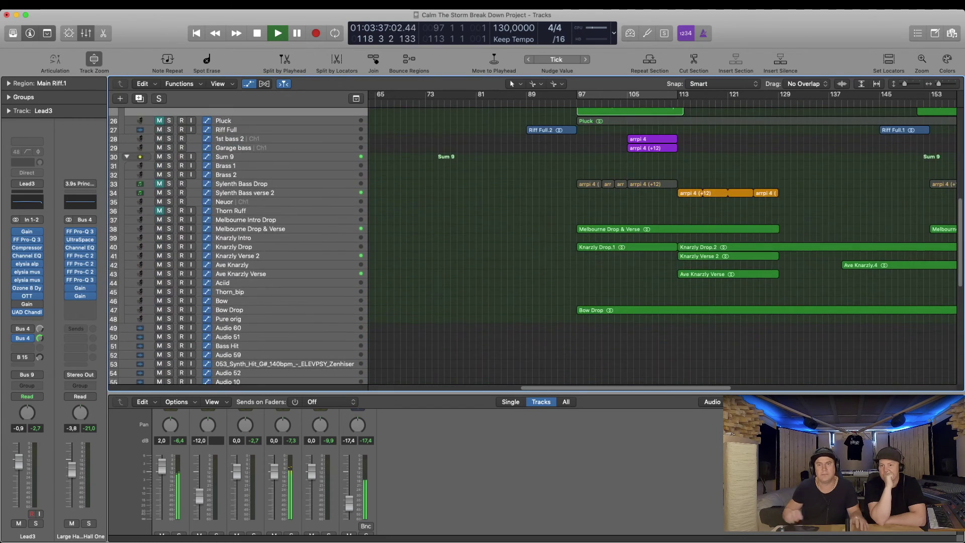
key("super+Left")
key("super+Left")
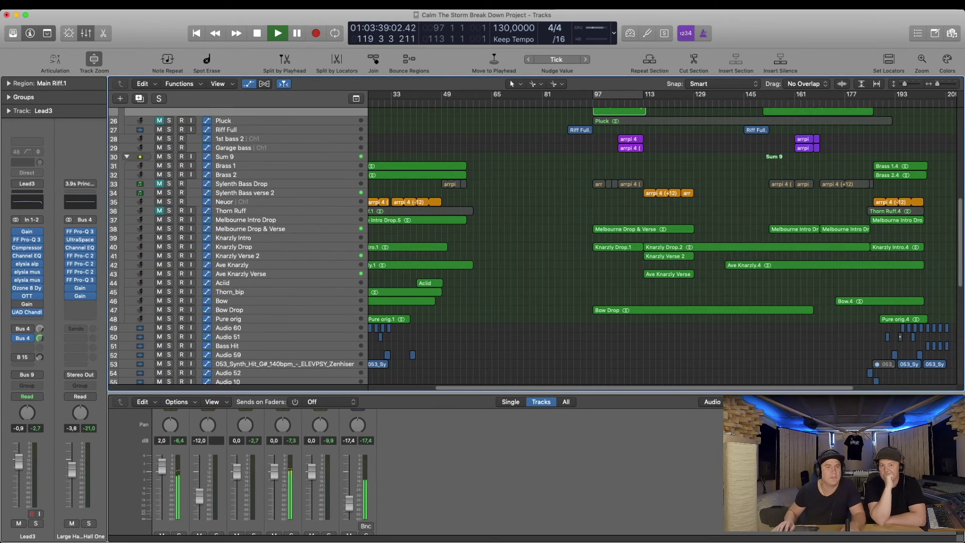
scroll(536, 247, "up", 5)
left_click(460, 102)
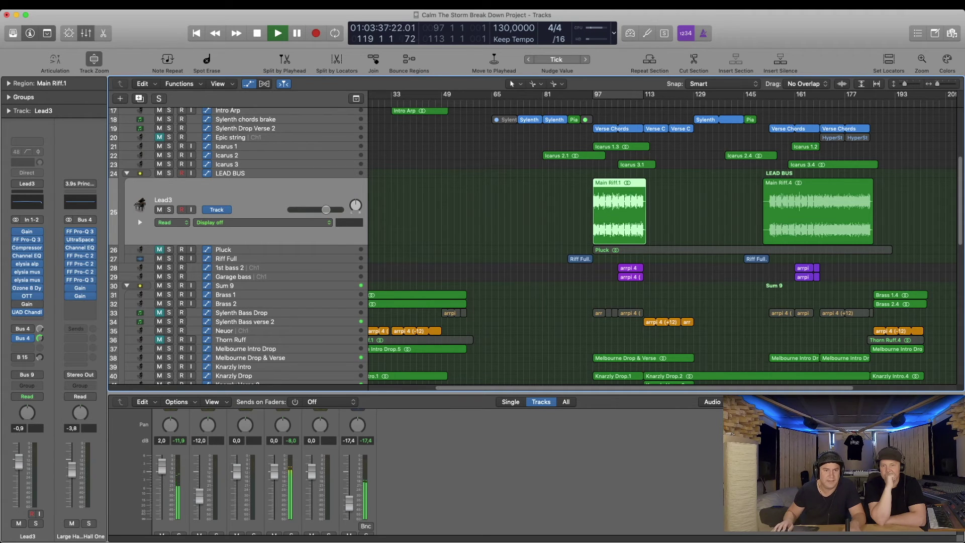
- Select the Ave Knarzly Verse track and inspect its channel strip and the Sum 9 bus insert chain
scroll(502, 246, "down", 8)
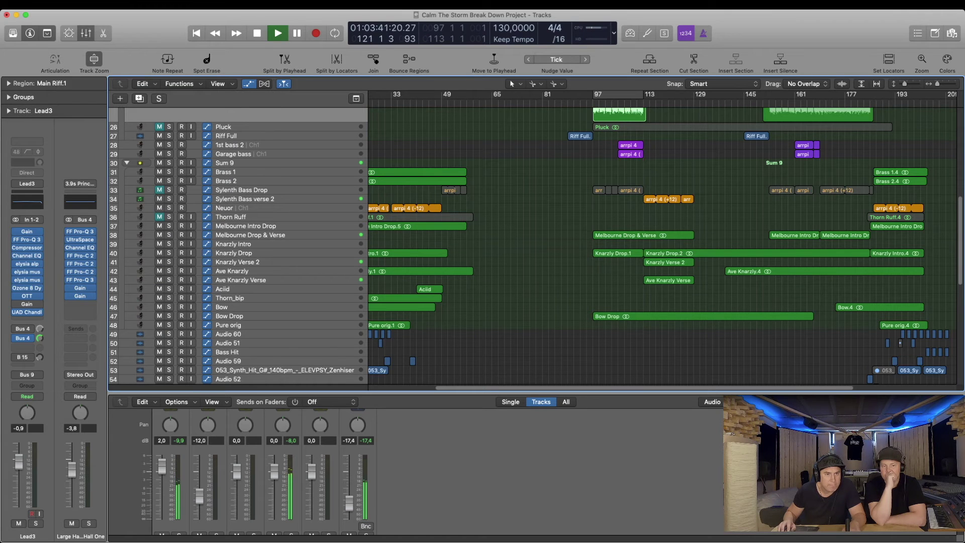
left_click(241, 271)
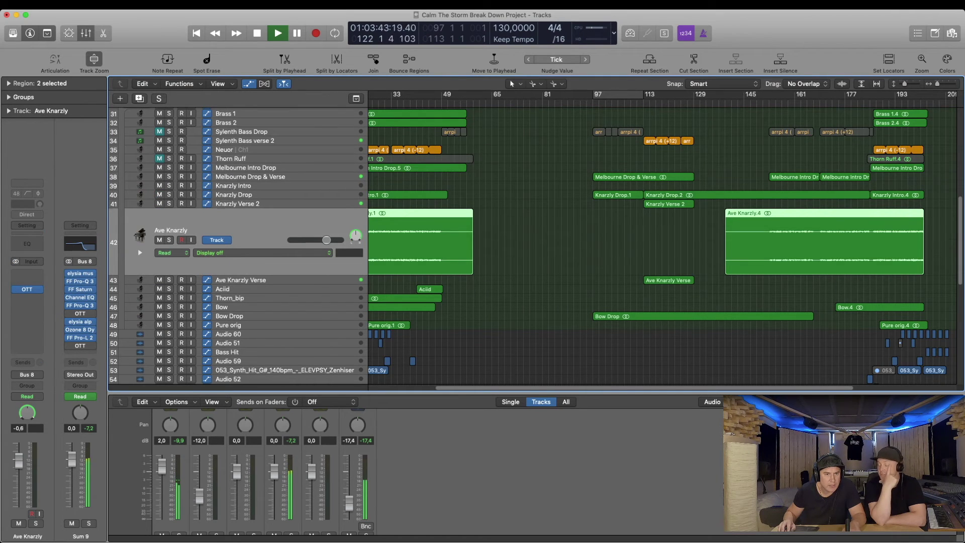
left_click(241, 280)
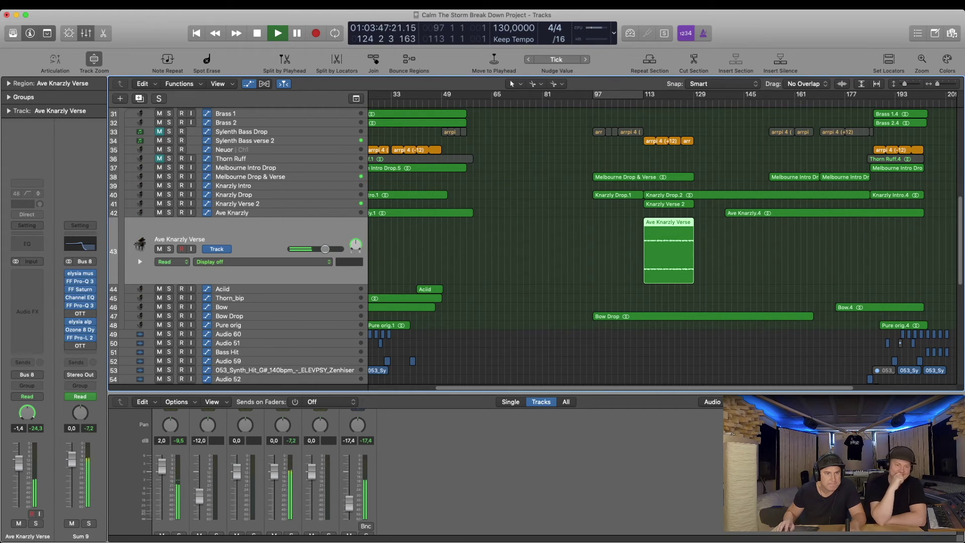
mouse_move(80, 298)
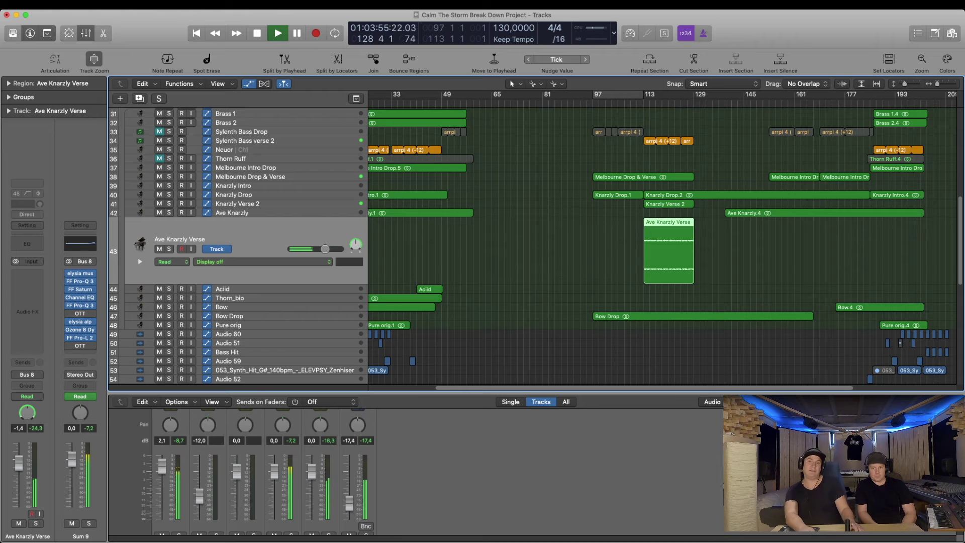
- Fit the whole song's length in view and look through the tracks from Sum 12 to Ave Knarzly Verse during playback
key("super+Up")
key("super+Left")
key("super+Left")
key("super+Up")
key("super+Up")
scroll(533, 246, "up", 8)
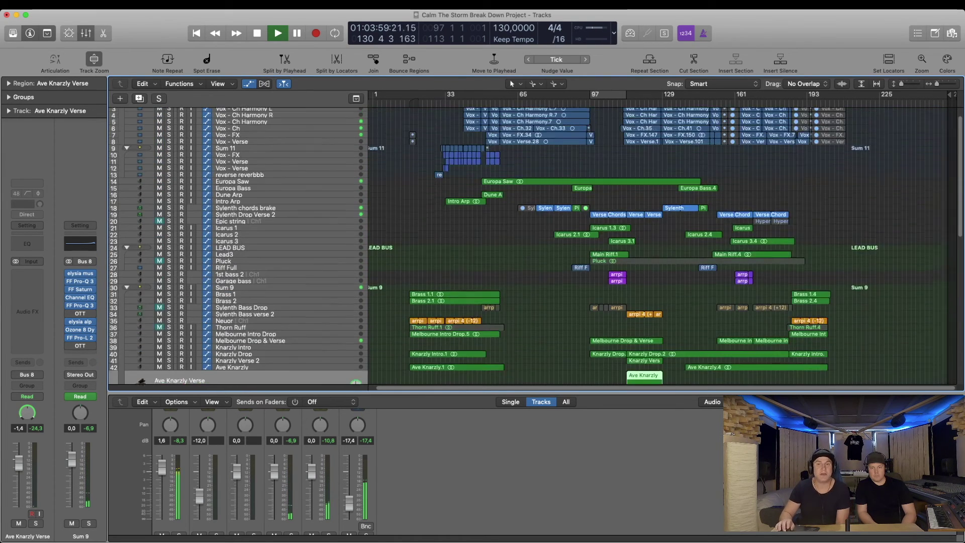
scroll(533, 246, "up", 3)
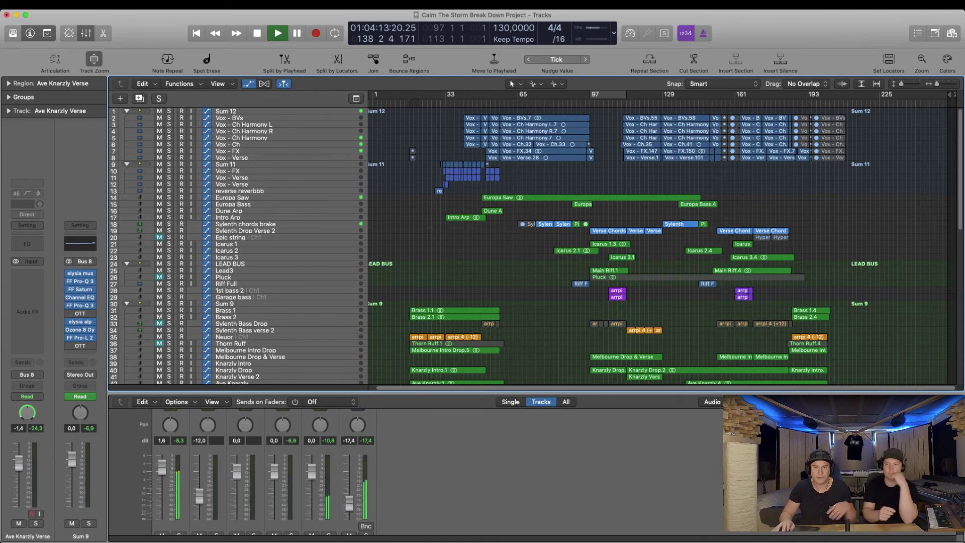
scroll(533, 246, "down", 3)
scroll(533, 246, "down", 2)
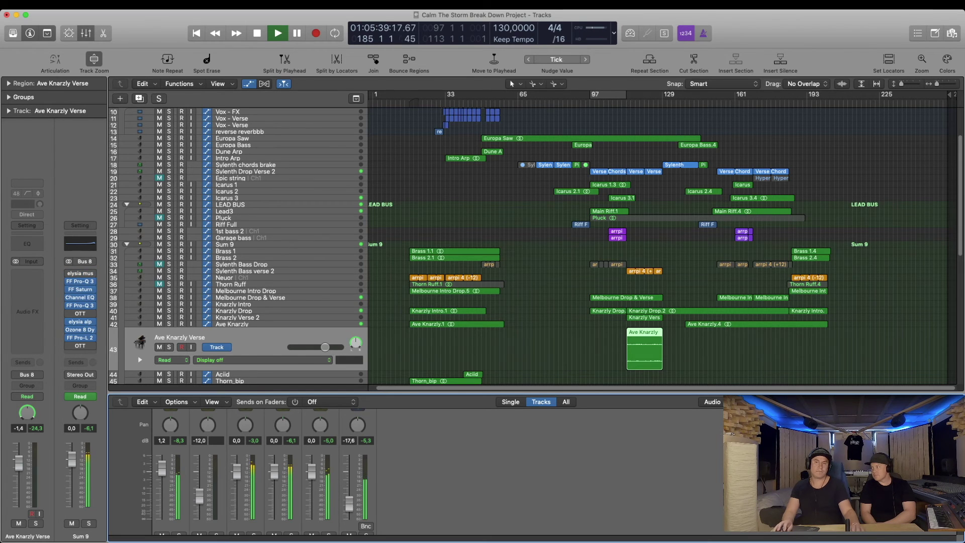
scroll(681, 225, "up", 5)
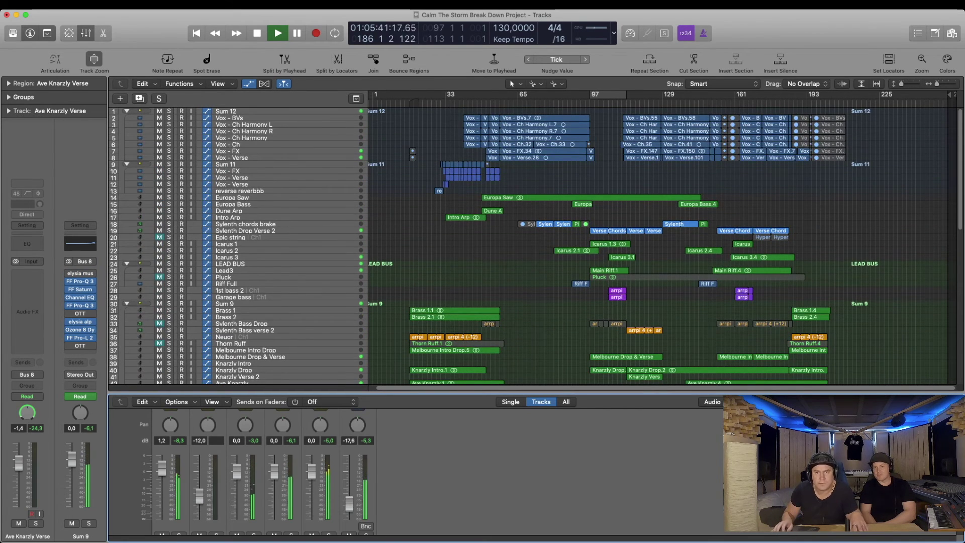
- Solo the Main Riff.4 region on Lead3, listen to it through the LEAD BUS, and stop playback
left_click(752, 271)
key("ctrl+s")
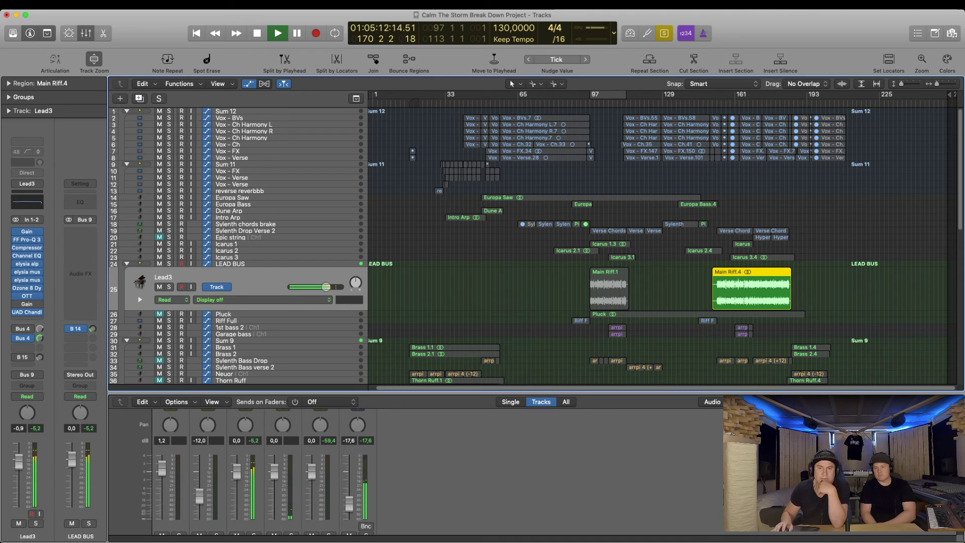
key("shift+comma")
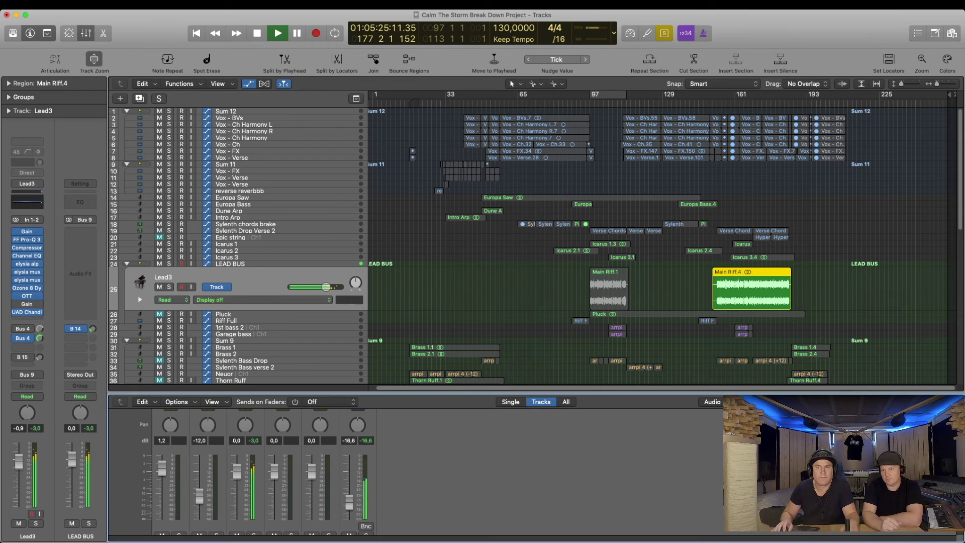
key("space")
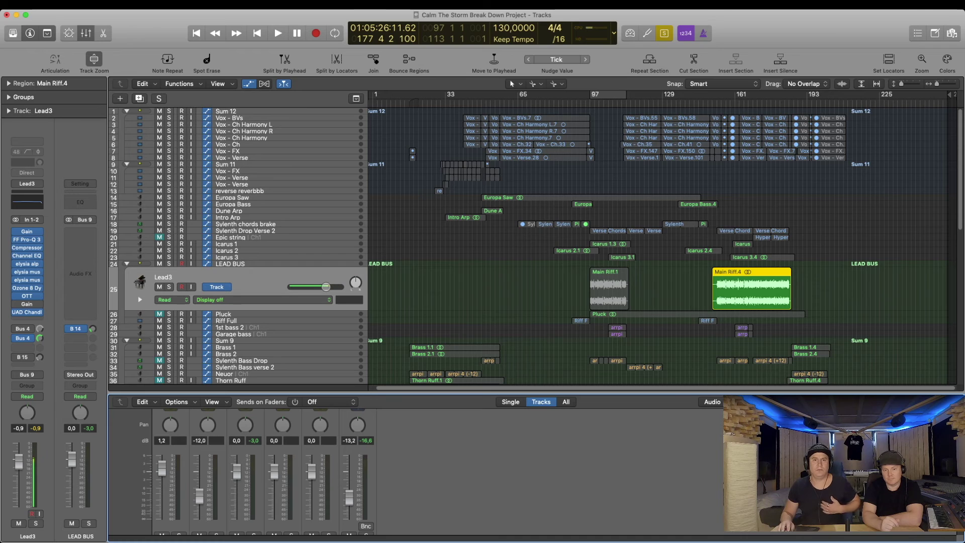
- Play the intro from about bar 18 with solo off and inspect the Sum 11 and Sum 12 bus insert chains
key("space")
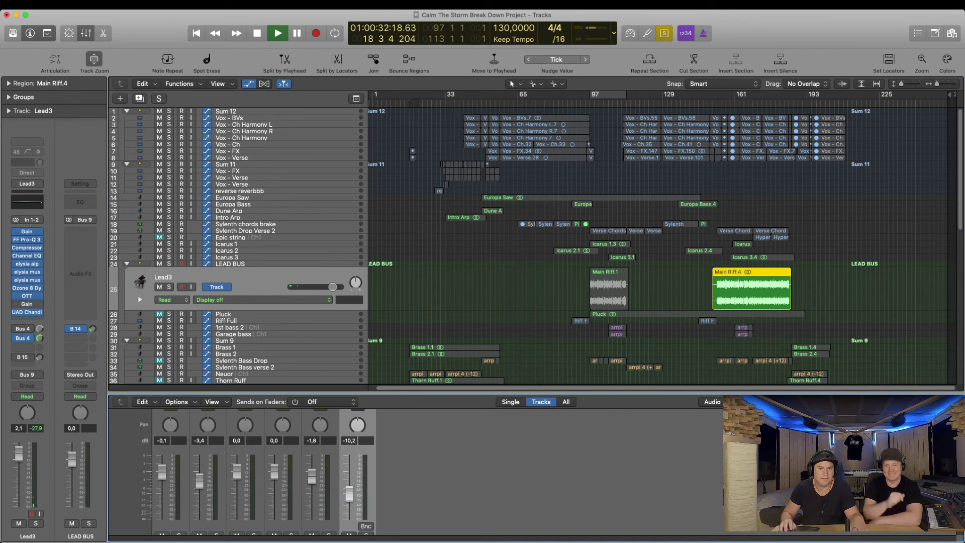
key("ctrl+s")
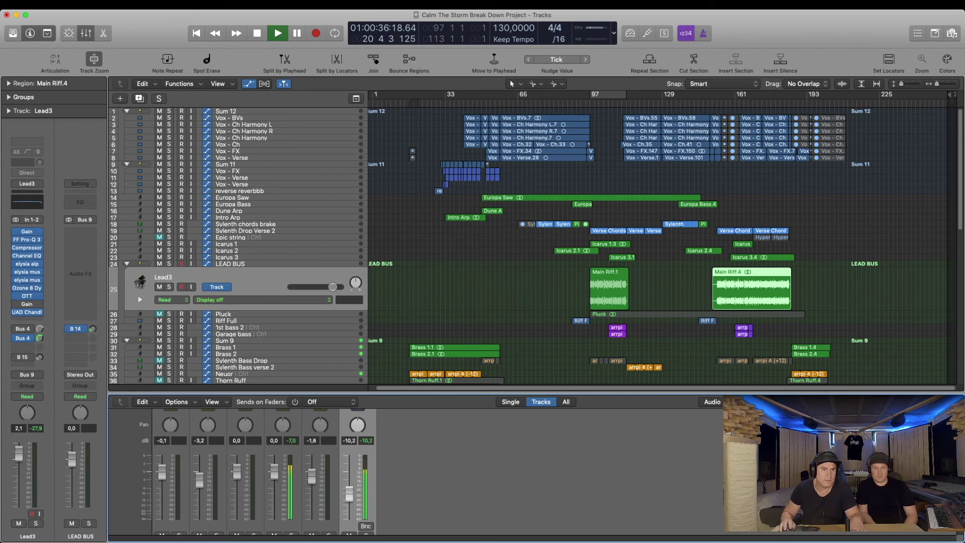
left_click(236, 165)
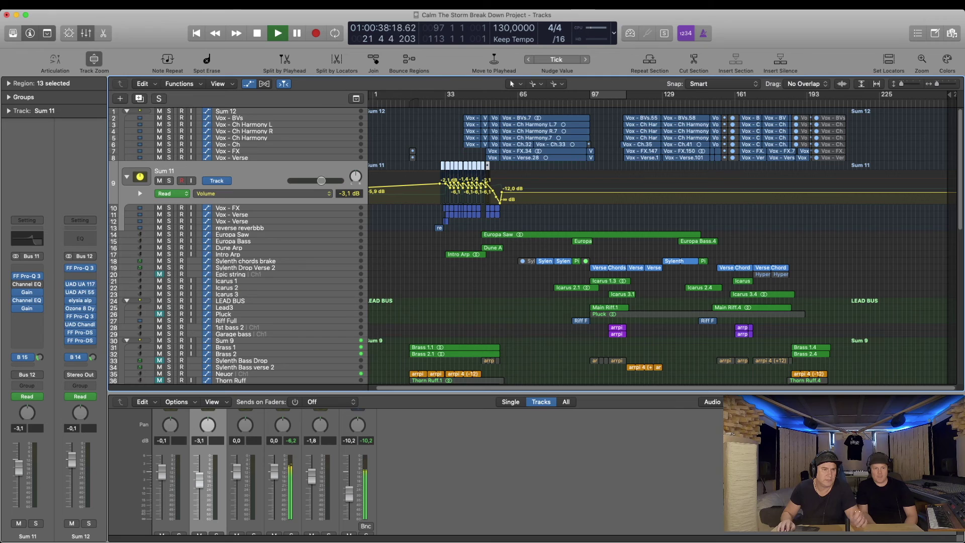
left_click(81, 268)
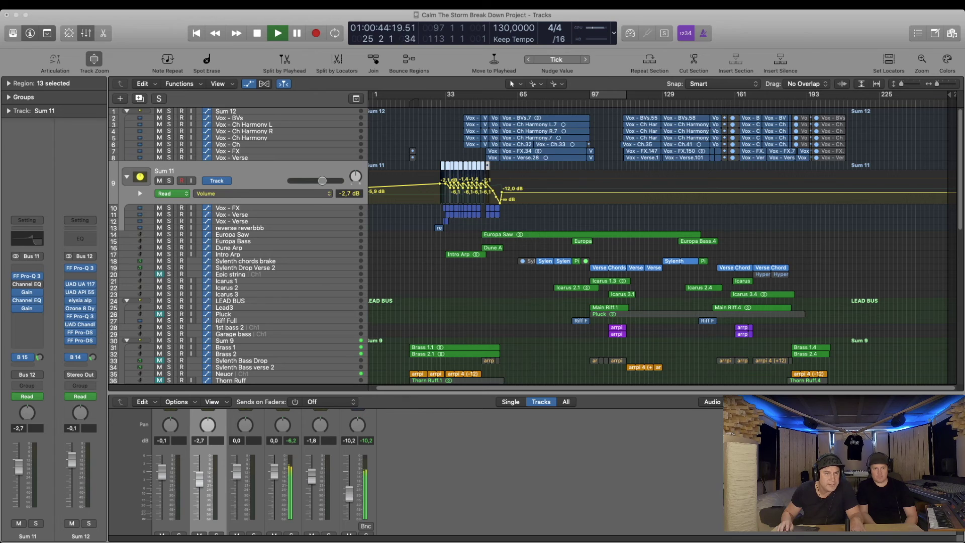
left_click(227, 111)
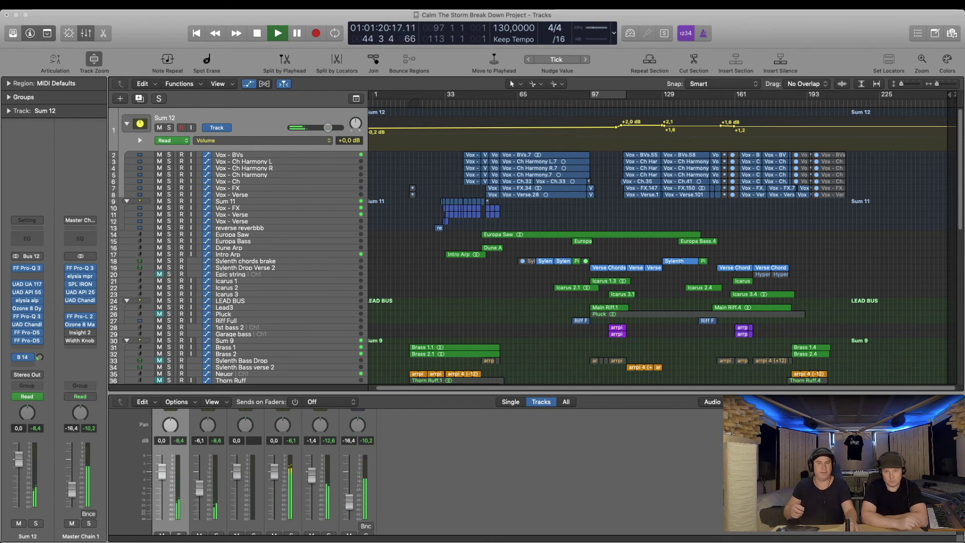
- Stop playback, move the playhead back to about bar 19 and play the intro again
key("space")
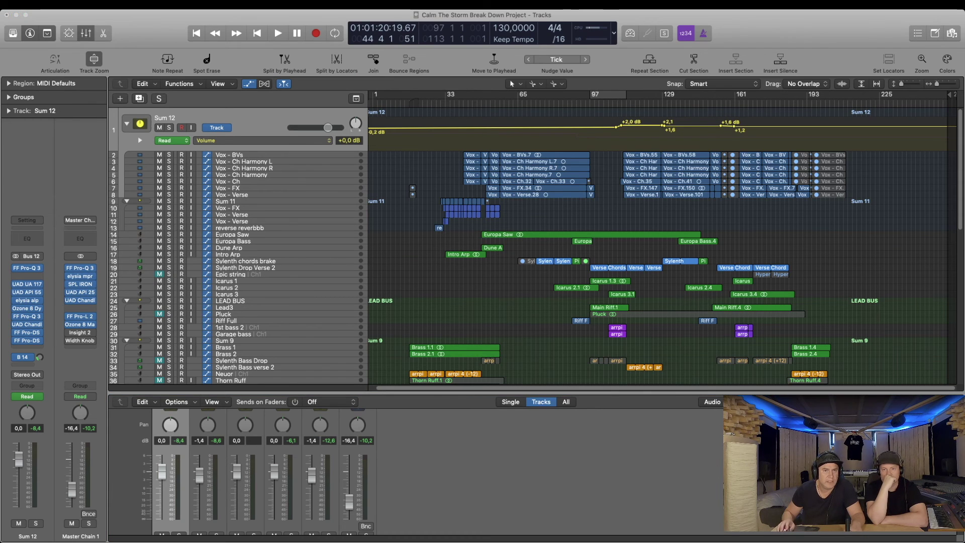
left_click(445, 102)
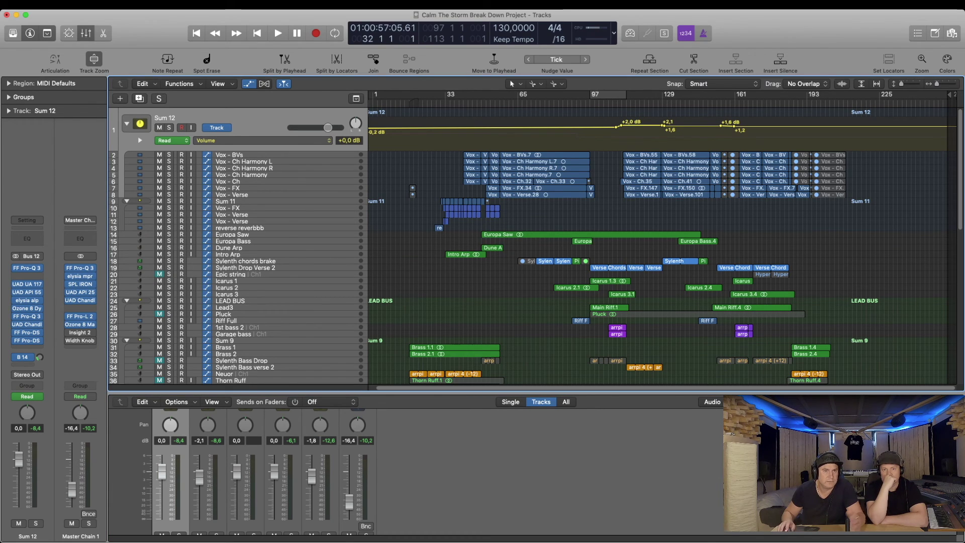
left_click(417, 103)
key("space")
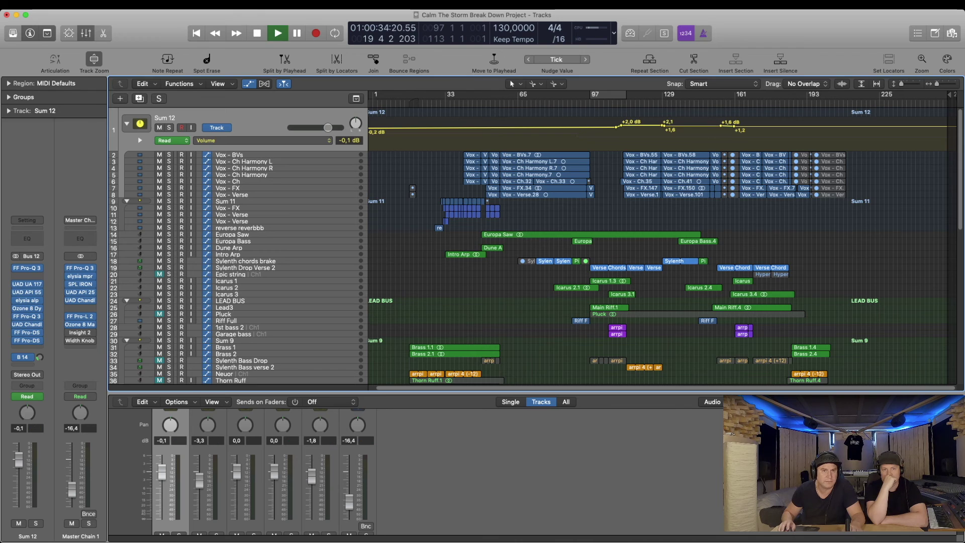